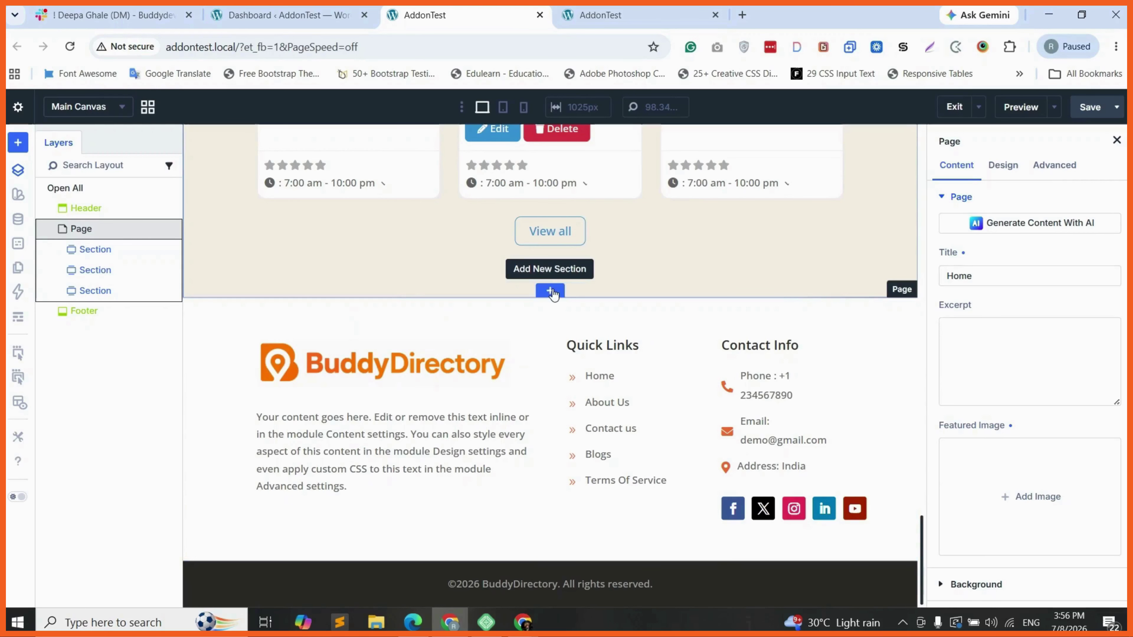
# - Add a section with two equal columns at the end of the page and insert a Code module in its first column
pyautogui.click(551, 291)
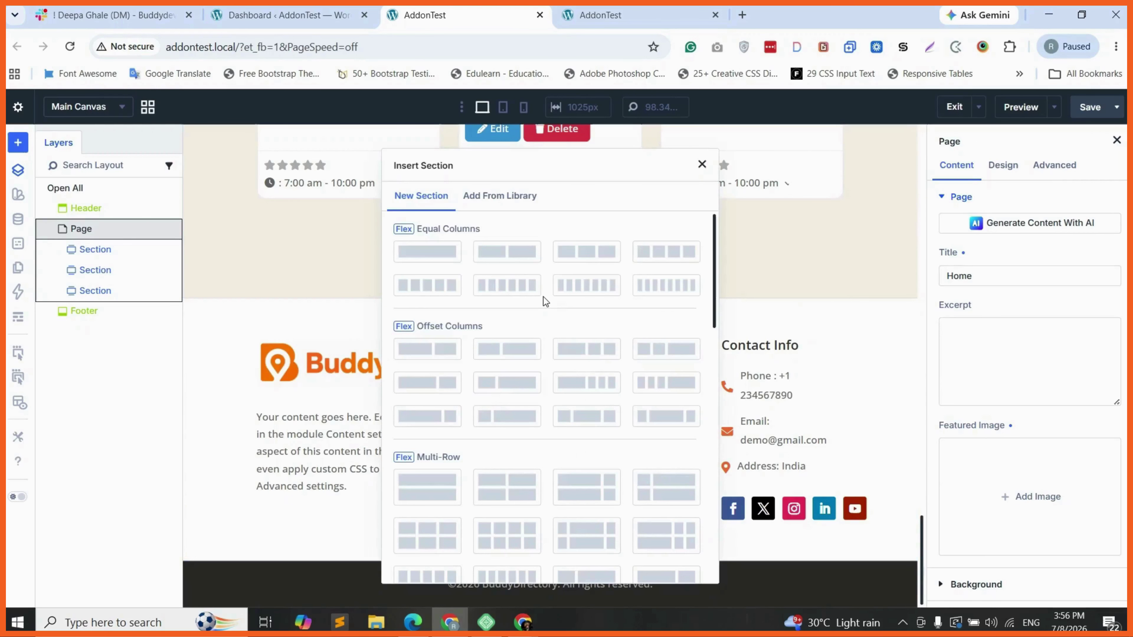
pyautogui.click(508, 258)
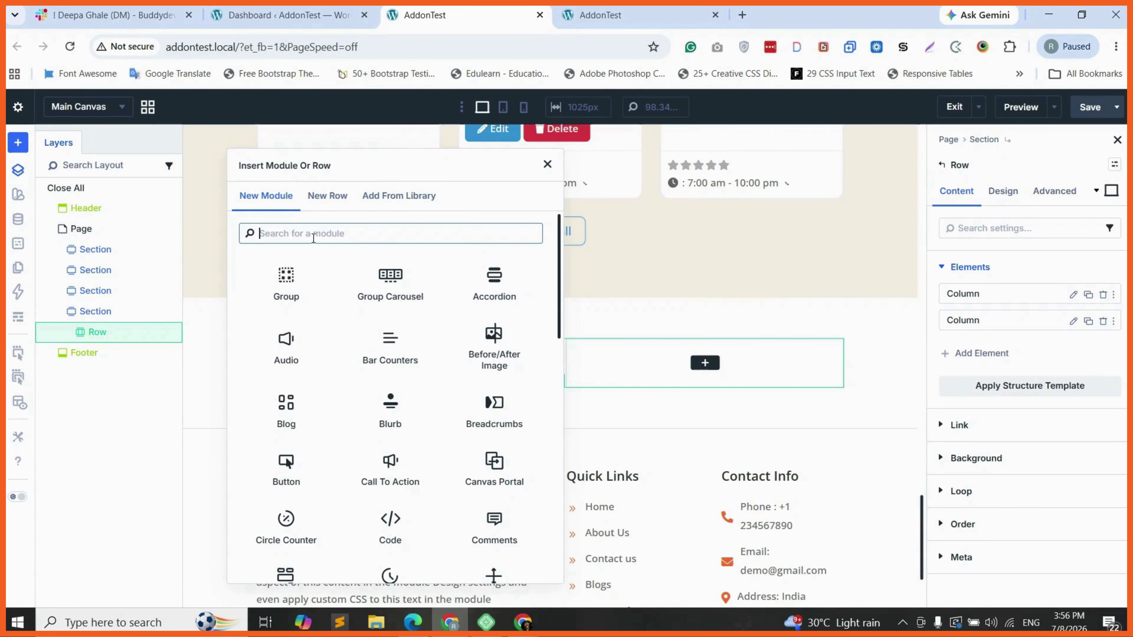
pyautogui.write('cods')
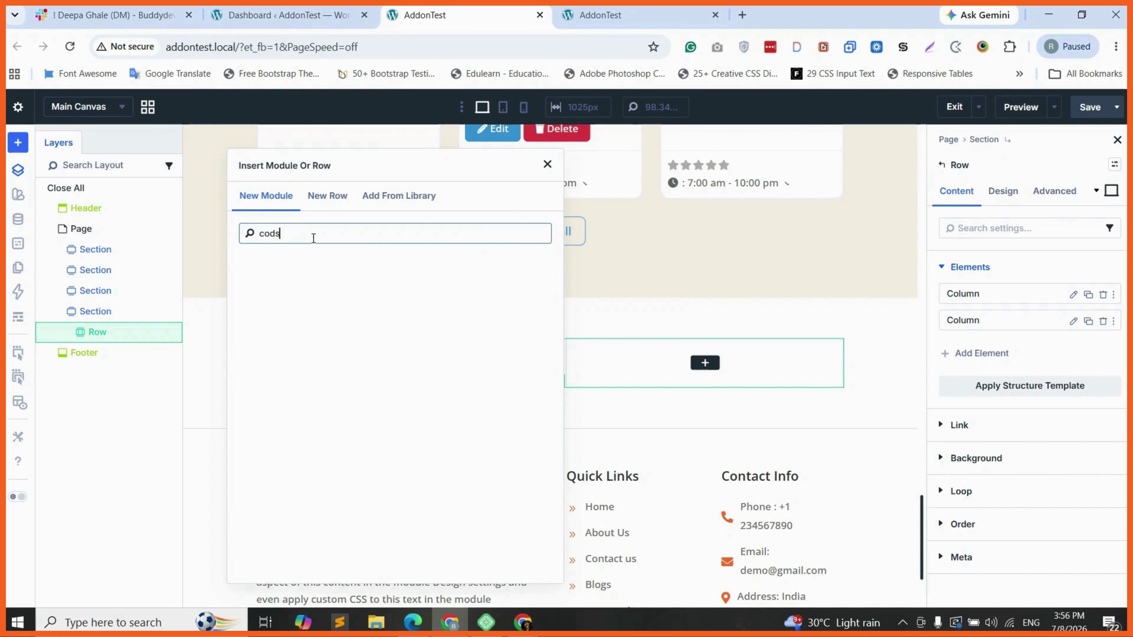
pyautogui.press('BackSpace')
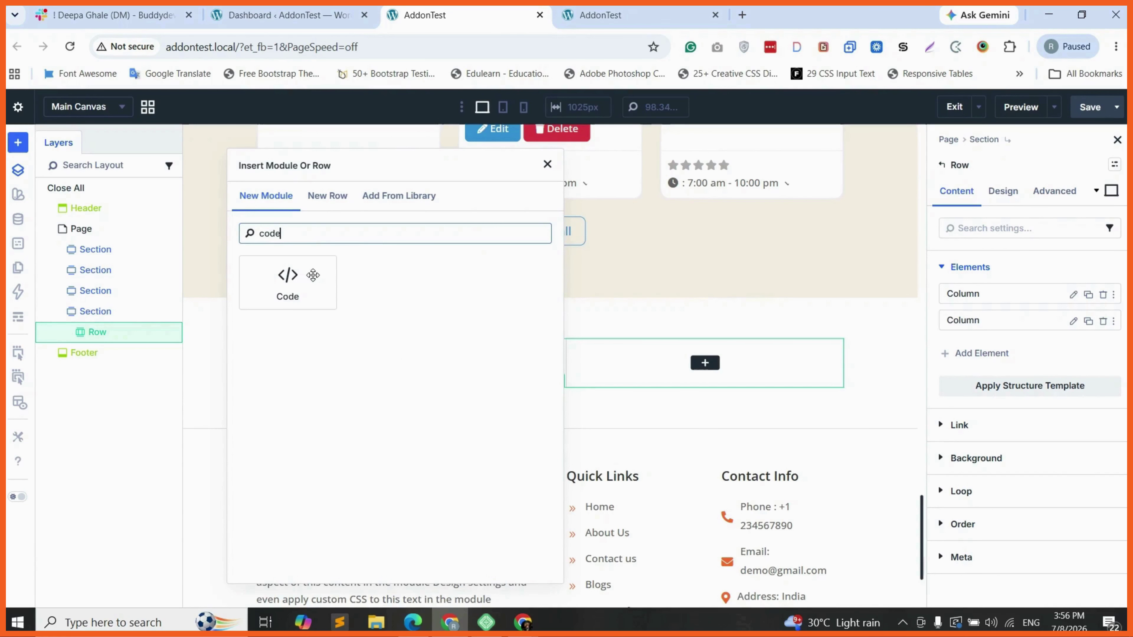
pyautogui.click(314, 277)
# - Choose the gd_listings shortcode for the Code module and set its category filter to All
pyautogui.click(1059, 323)
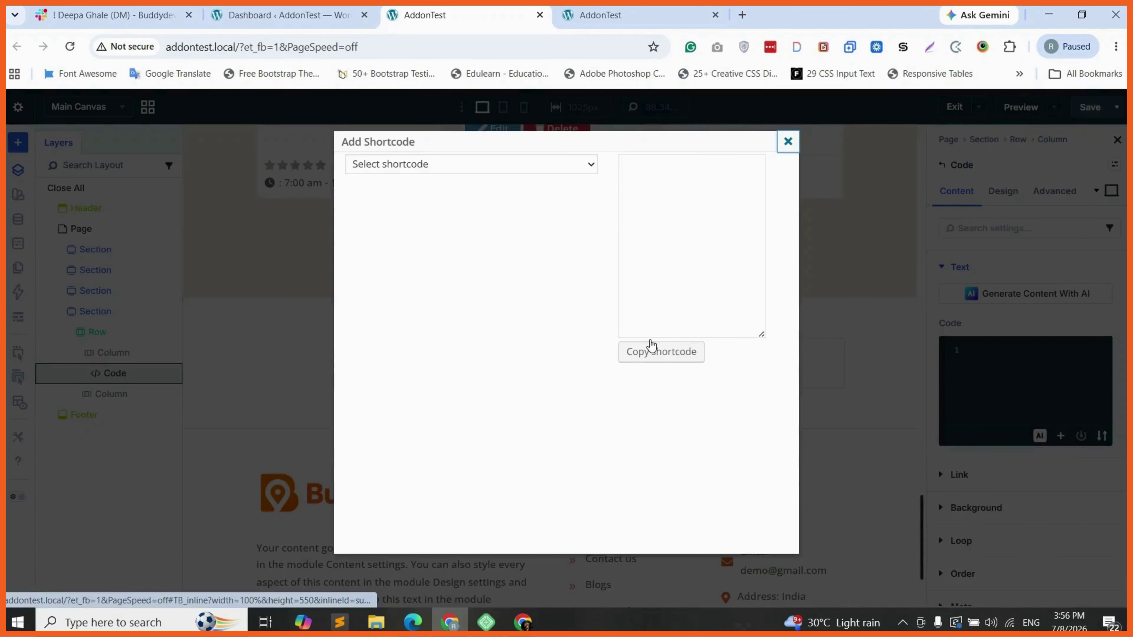
pyautogui.click(446, 163)
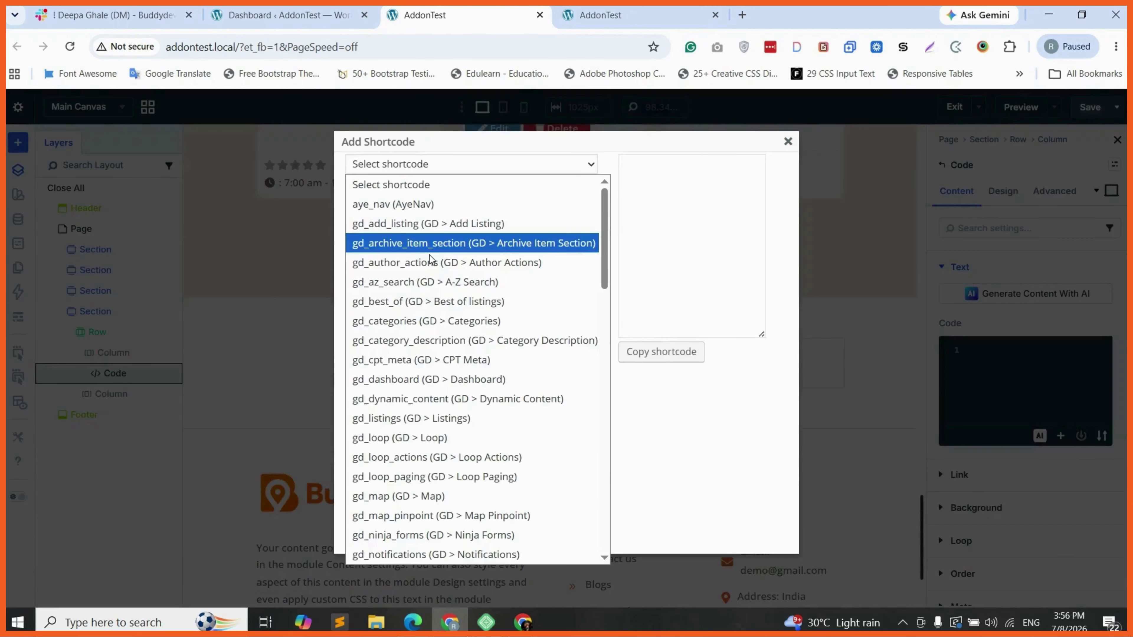
pyautogui.click(433, 419)
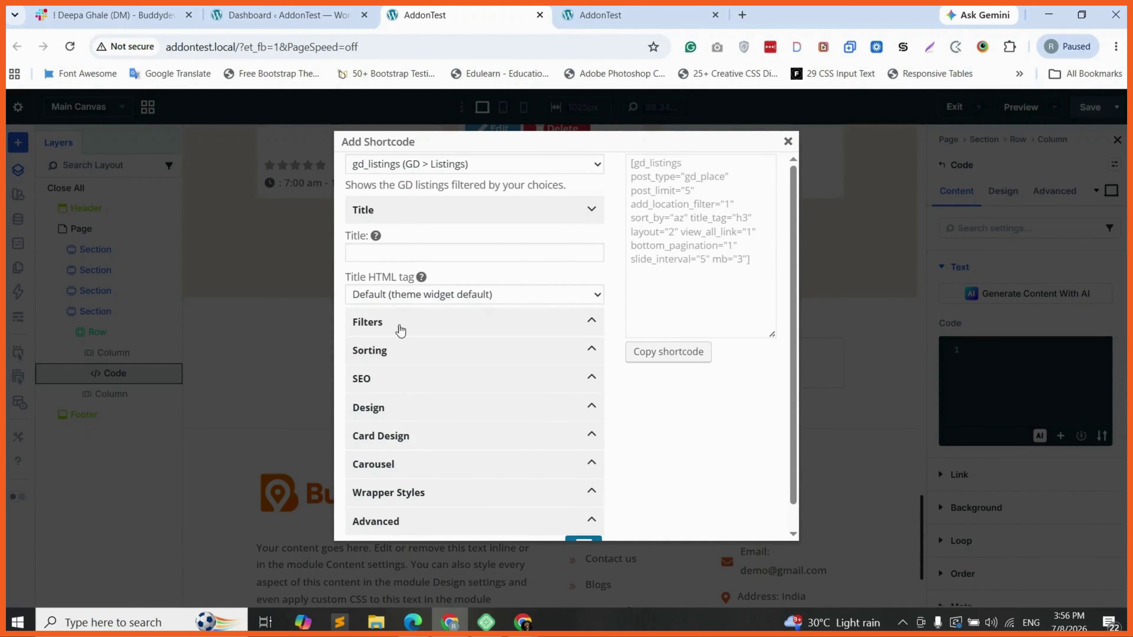
pyautogui.click(400, 330)
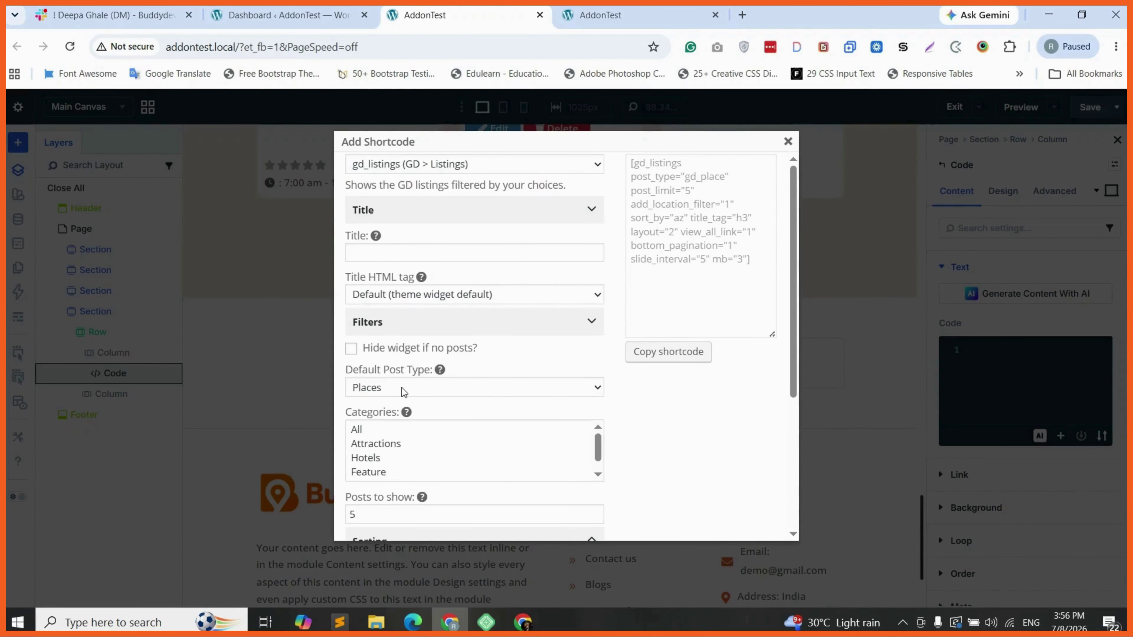
pyautogui.click(370, 430)
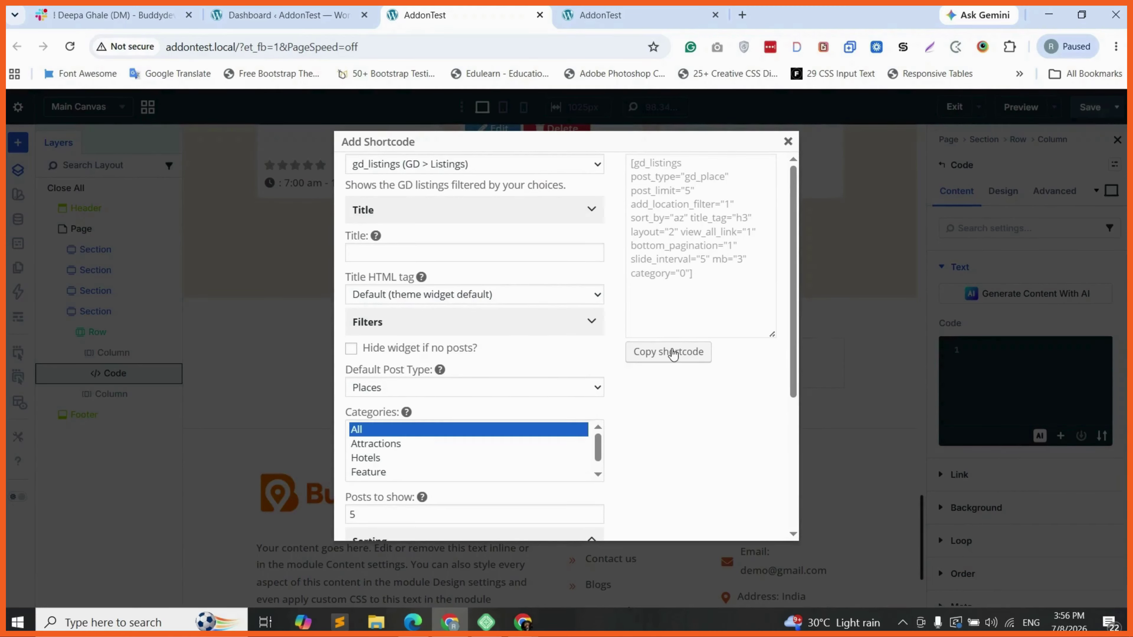
# - Set the listings shortcode to show 4 posts in the List view layout
pyautogui.scroll(-2, 475, 497)
pyautogui.click(350, 409)
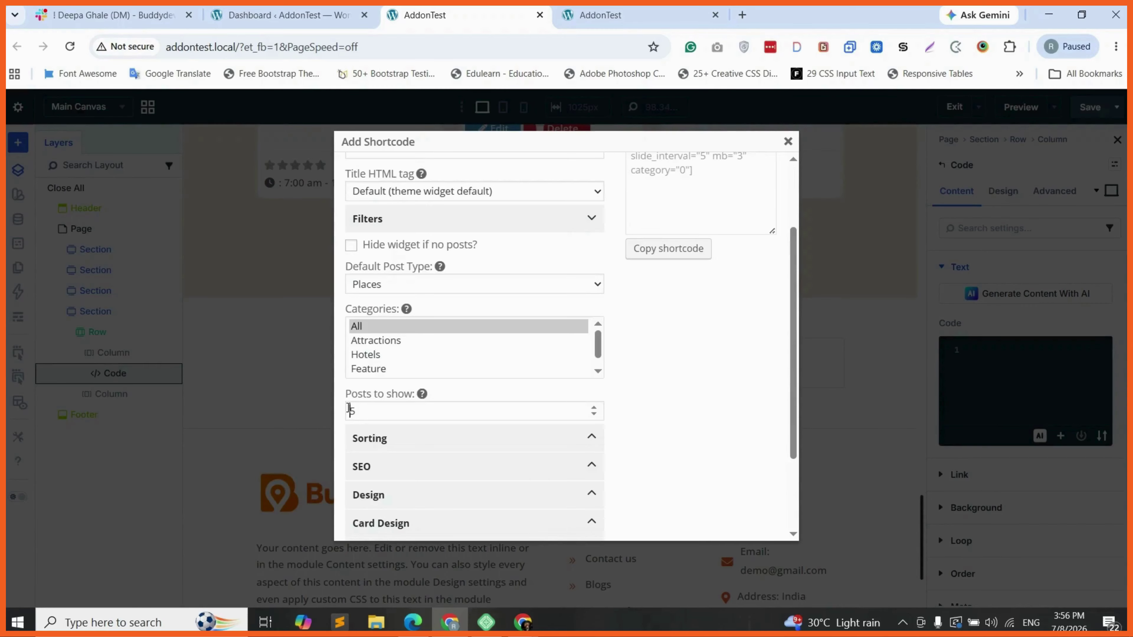
pyautogui.press('Delete')
pyautogui.write('4')
pyautogui.click(392, 494)
pyautogui.scroll(-3, 392, 399)
pyautogui.click(392, 394)
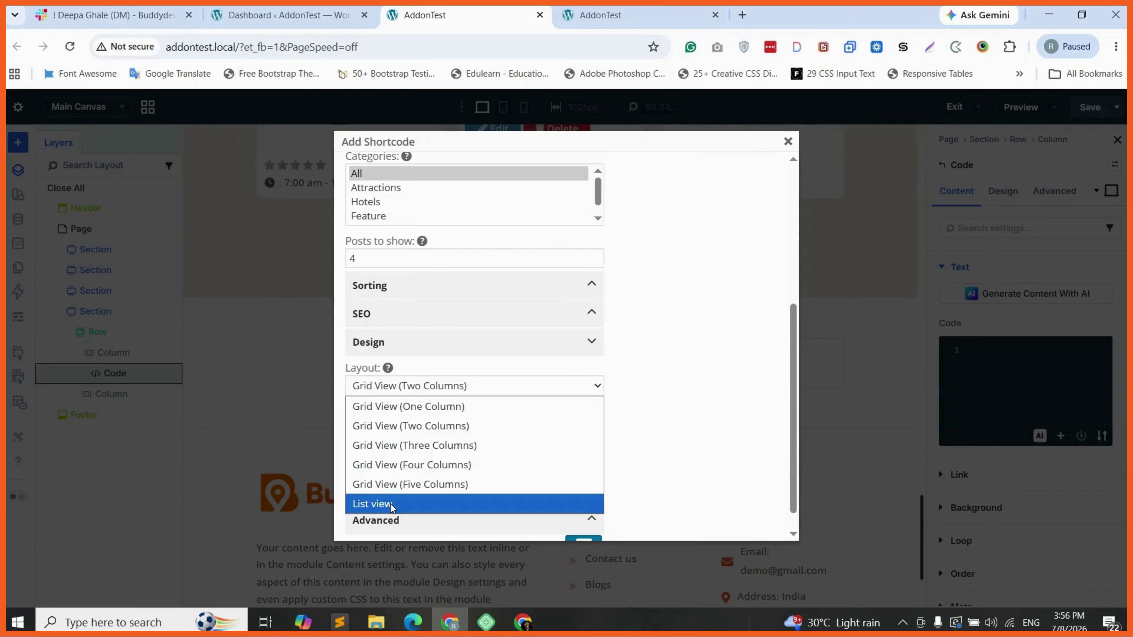
pyautogui.click(391, 504)
# - Set the border color in the listings shortcode's wrapper styles to the option that gives border="0"
pyautogui.scroll(-1, 388, 397)
pyautogui.click(396, 409)
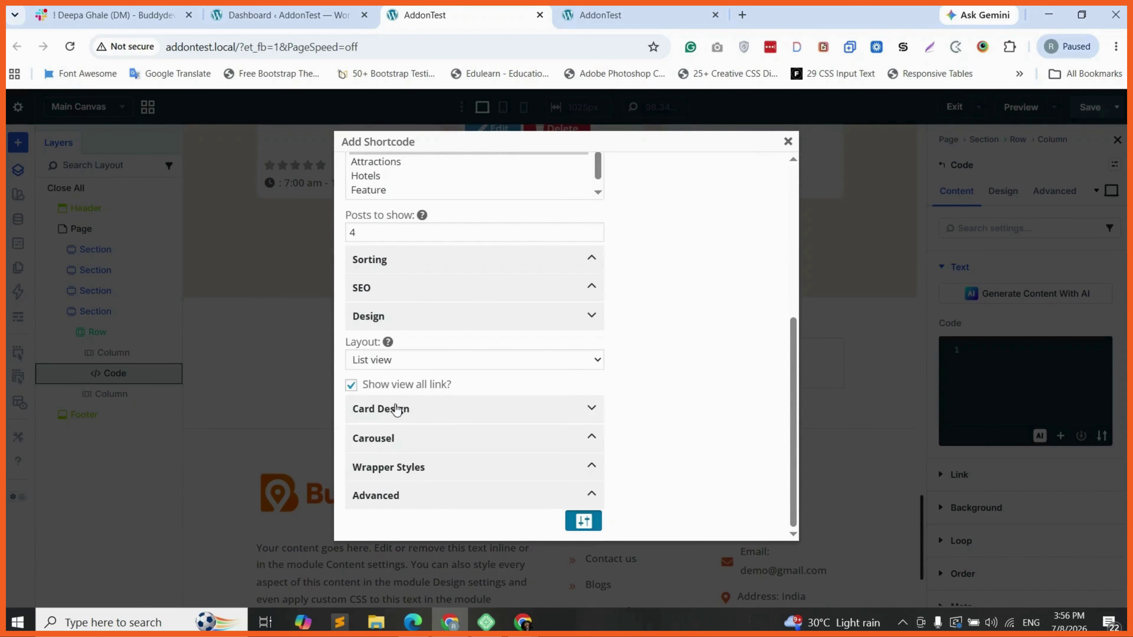
pyautogui.scroll(-3, 403, 361)
pyautogui.scroll(-2, 402, 361)
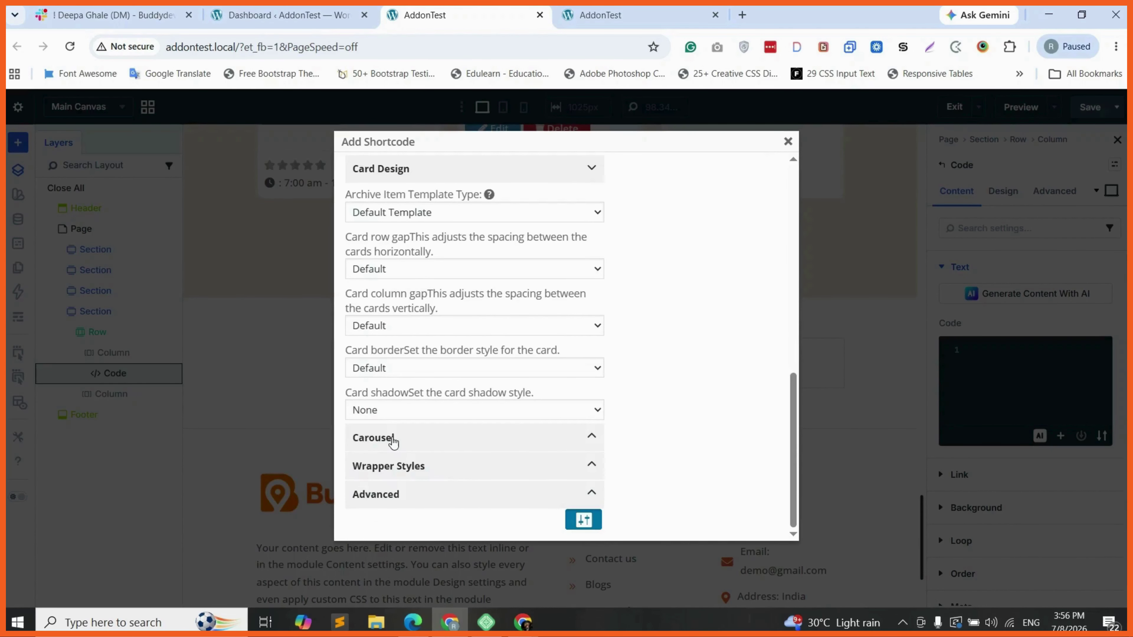
pyautogui.click(438, 463)
pyautogui.scroll(-6, 395, 388)
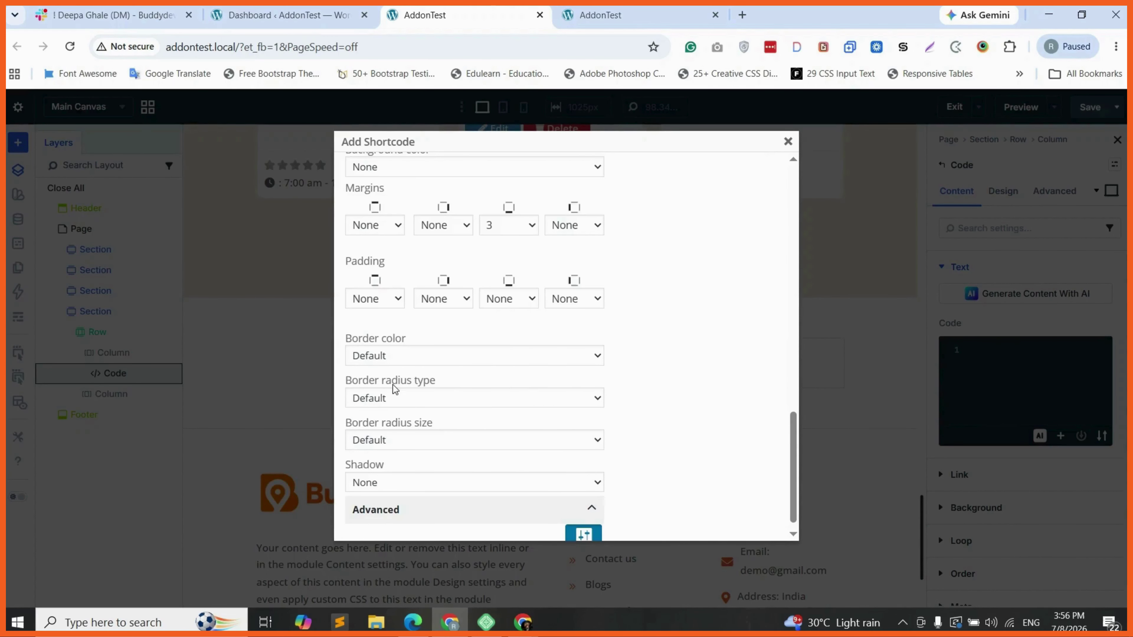
pyautogui.click(392, 355)
pyautogui.click(377, 67)
pyautogui.scroll(10, 724, 350)
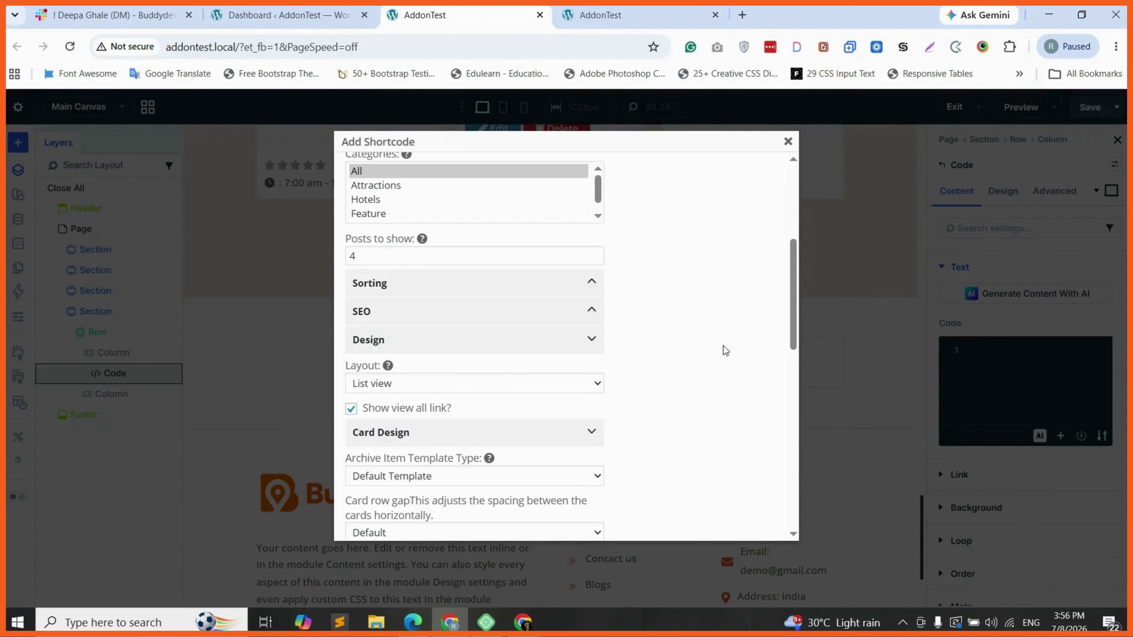
pyautogui.scroll(5, 725, 350)
# - Copy the generated gd_listings shortcode and paste it into the first column's Code module
pyautogui.click(682, 353)
pyautogui.hotkey('ctrl', 'c')
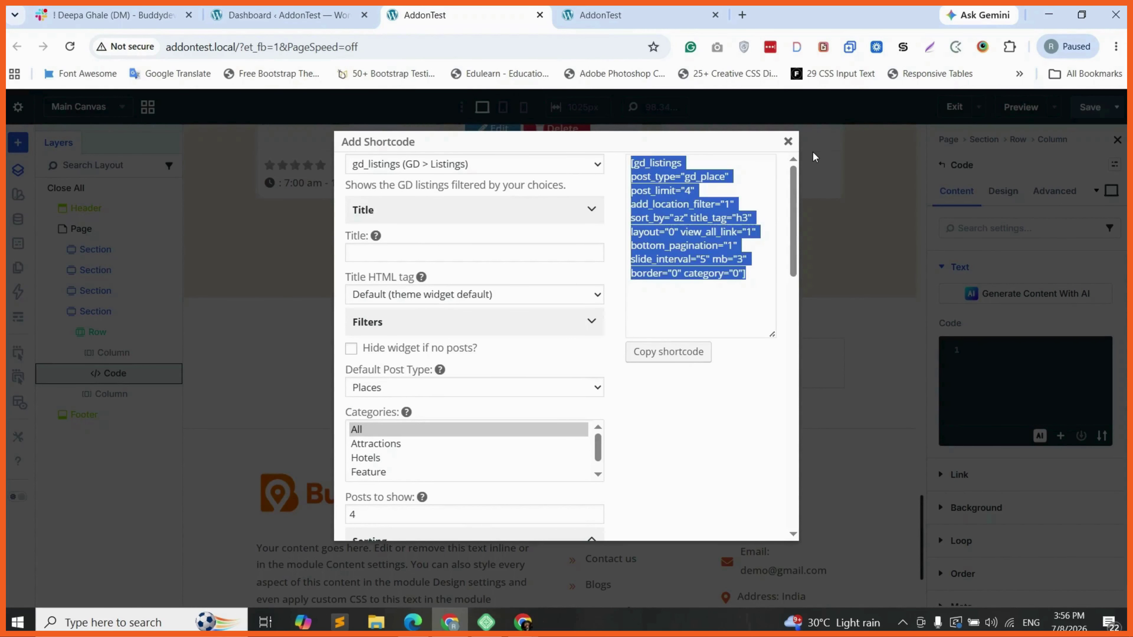
pyautogui.click(787, 141)
pyautogui.click(984, 352)
pyautogui.hotkey('ctrl', 'v')
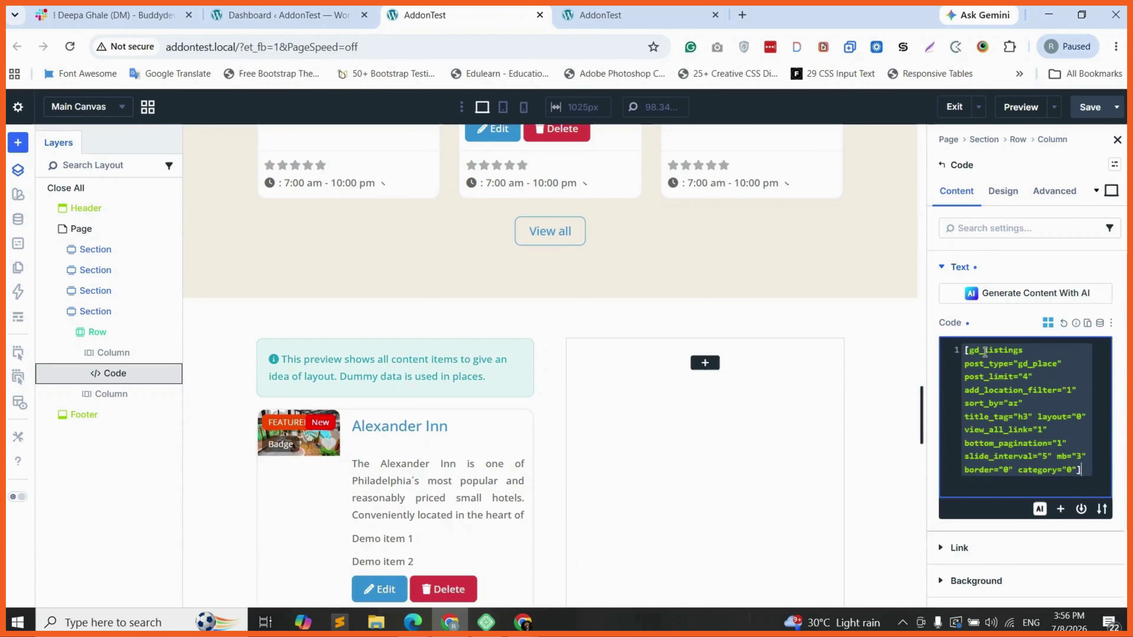
# - Insert a Code module in the second column of the new section
pyautogui.click(706, 363)
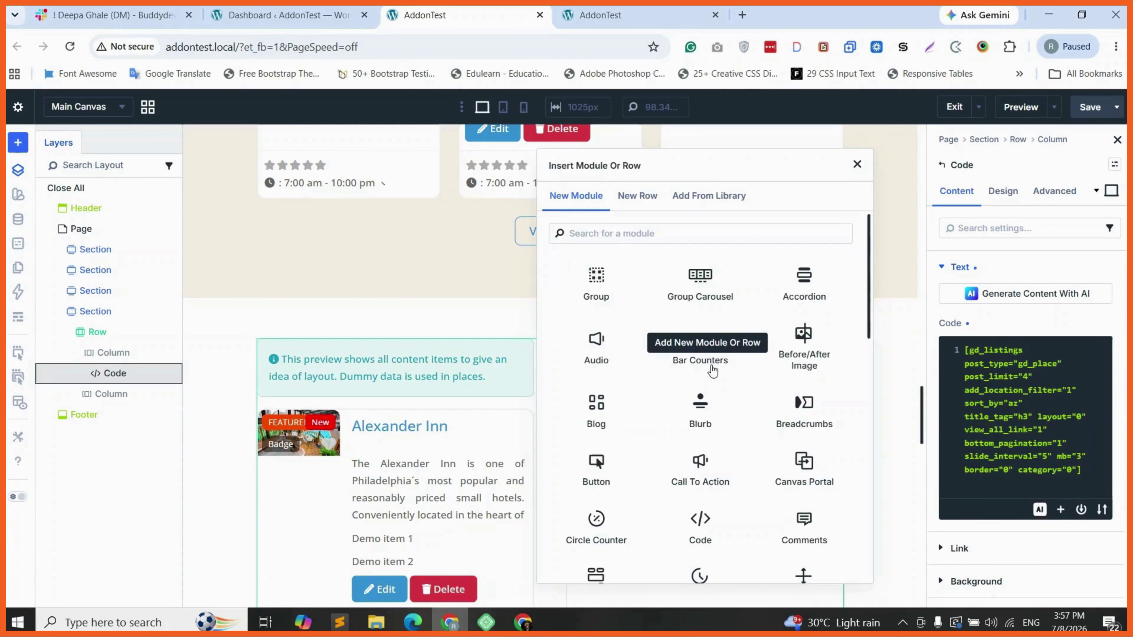
pyautogui.click(610, 231)
pyautogui.write('co')
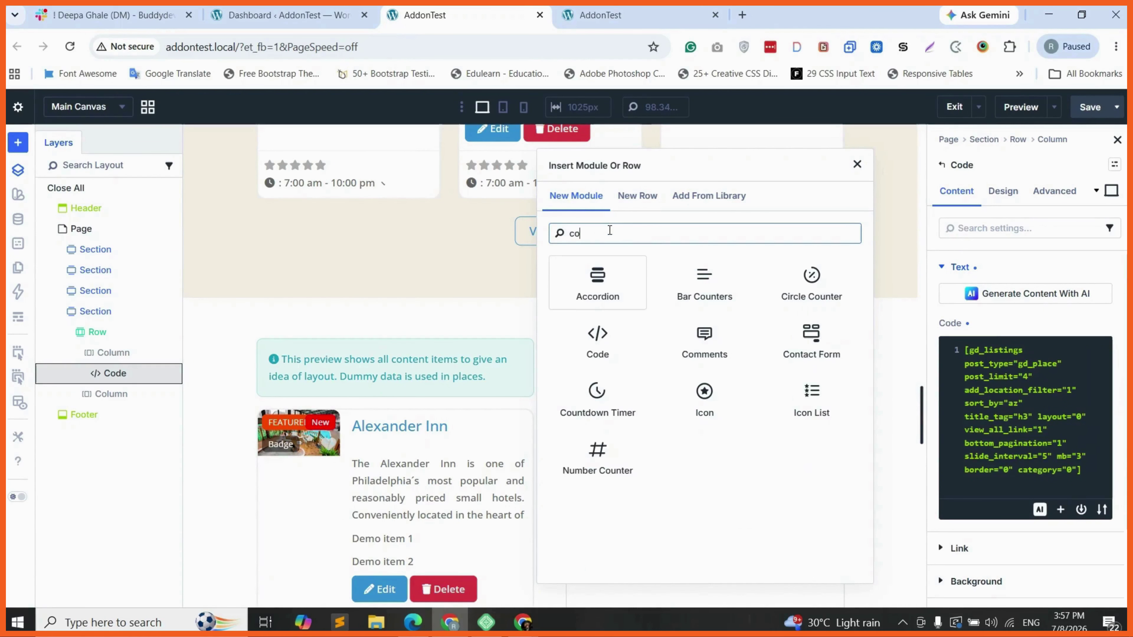
pyautogui.click(598, 342)
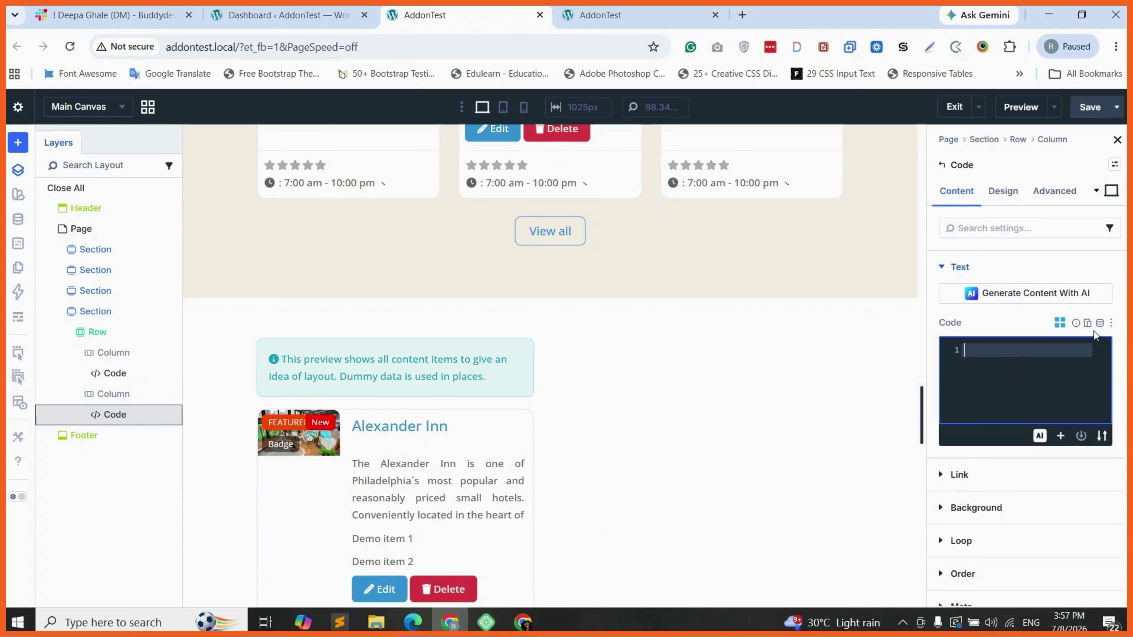
# - Choose the gd_map shortcode for the second column's Code module
pyautogui.click(1098, 323)
pyautogui.click(446, 164)
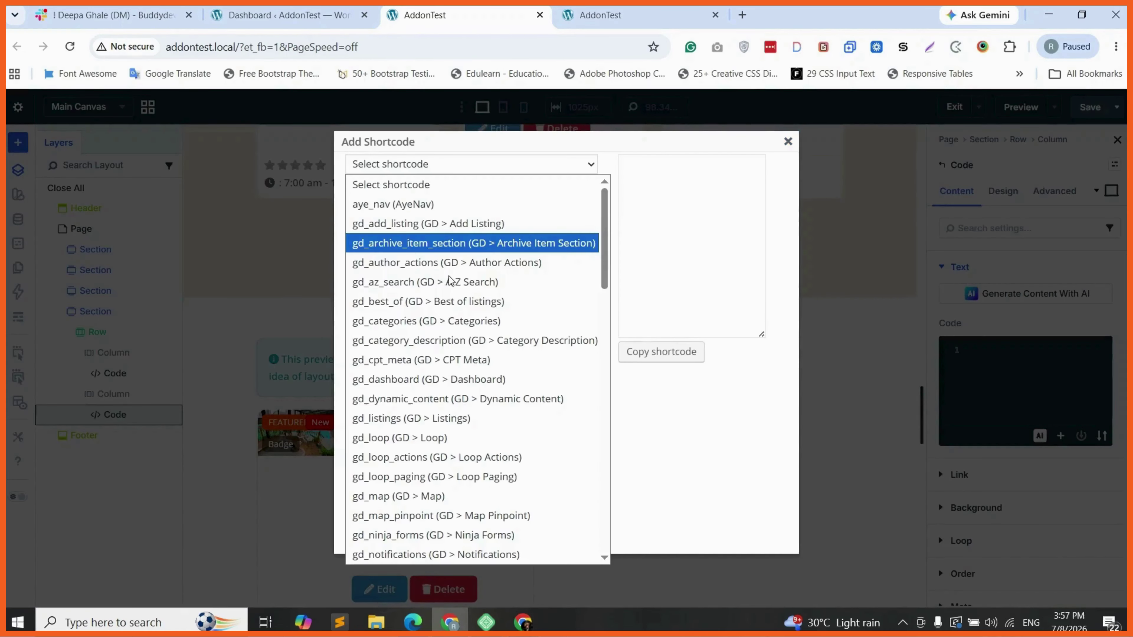
pyautogui.scroll(-3, 412, 441)
pyautogui.scroll(-2, 394, 270)
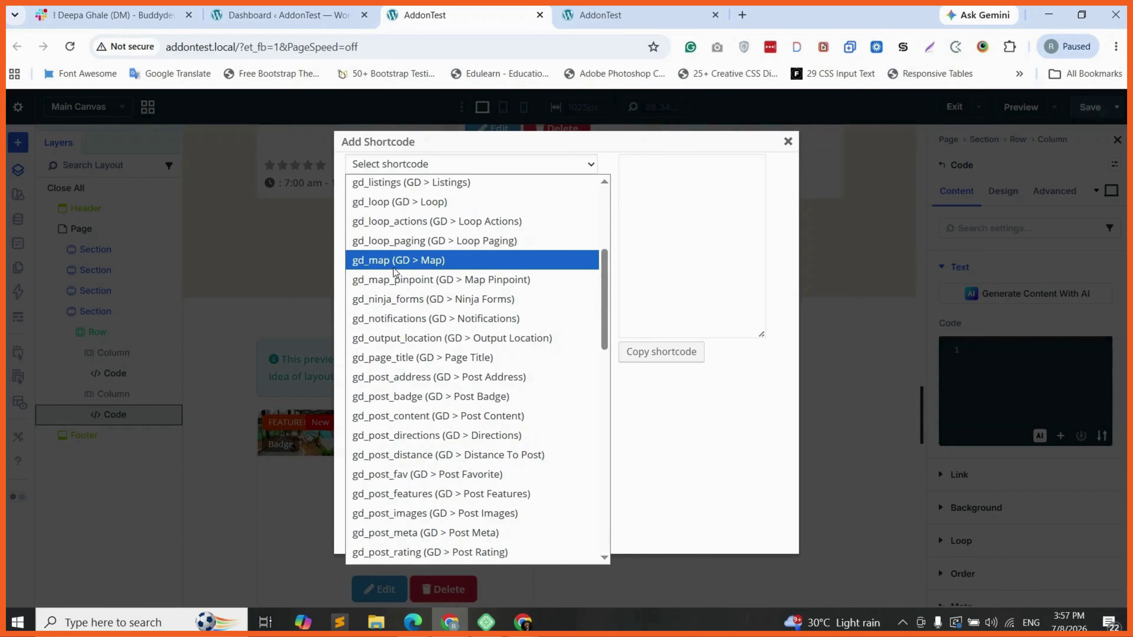
pyautogui.click(395, 261)
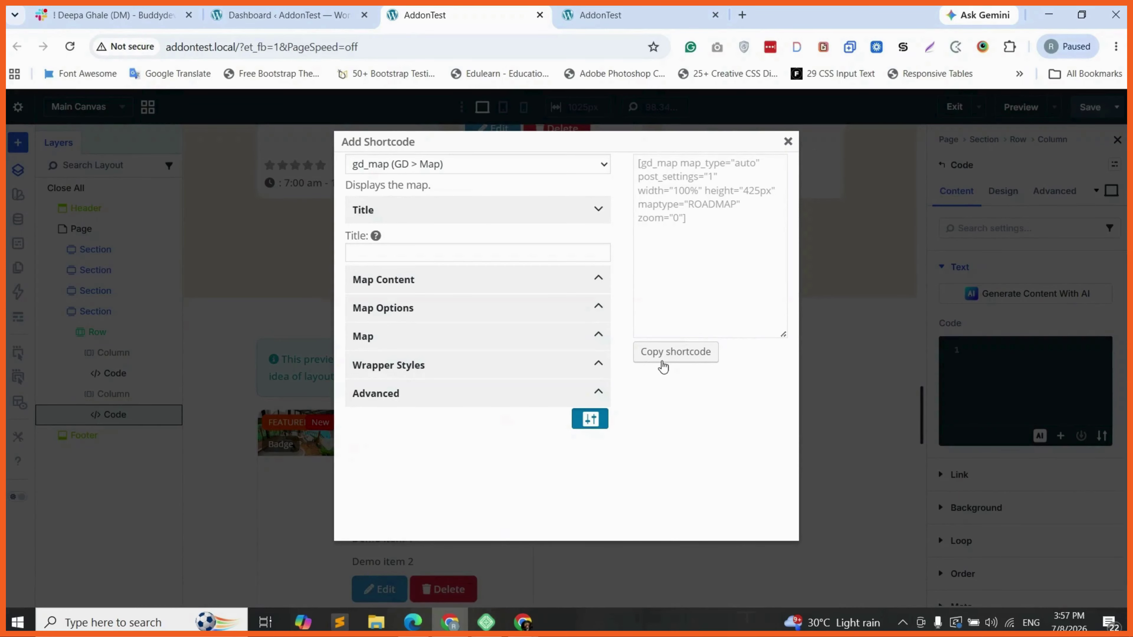
# - Copy the generated gd_map shortcode and paste it into the second column's Code module
pyautogui.click(683, 356)
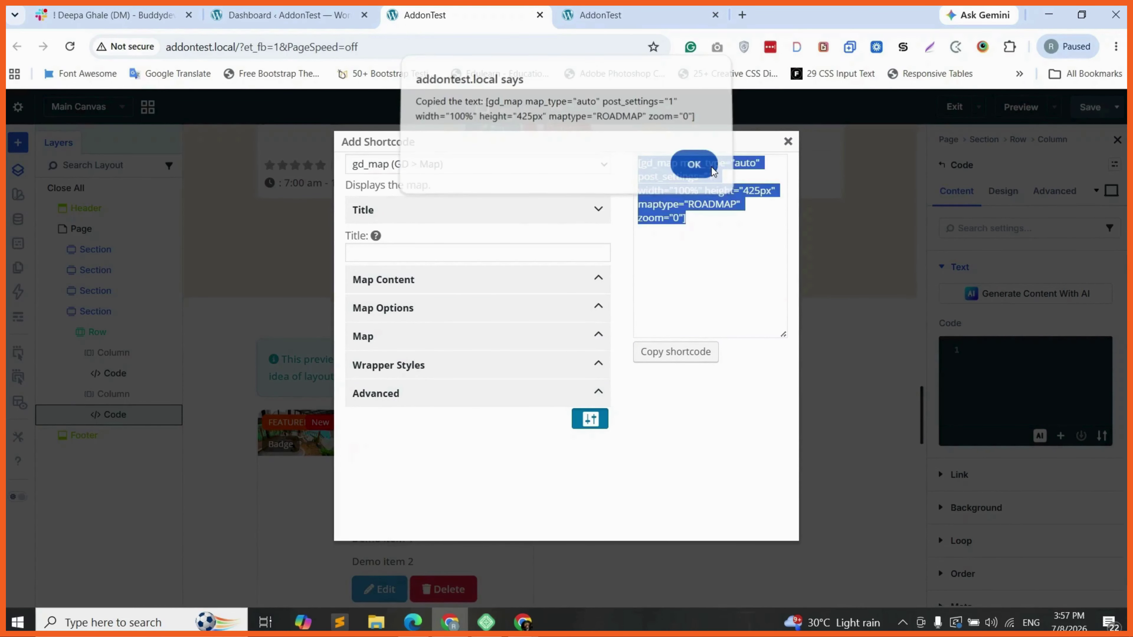
pyautogui.click(711, 167)
pyautogui.click(1006, 357)
pyautogui.write('[gd_map map_type="auto" post_settings="1" width="100%" height="425px" maptype="ROADMAP" zoom="0"]')
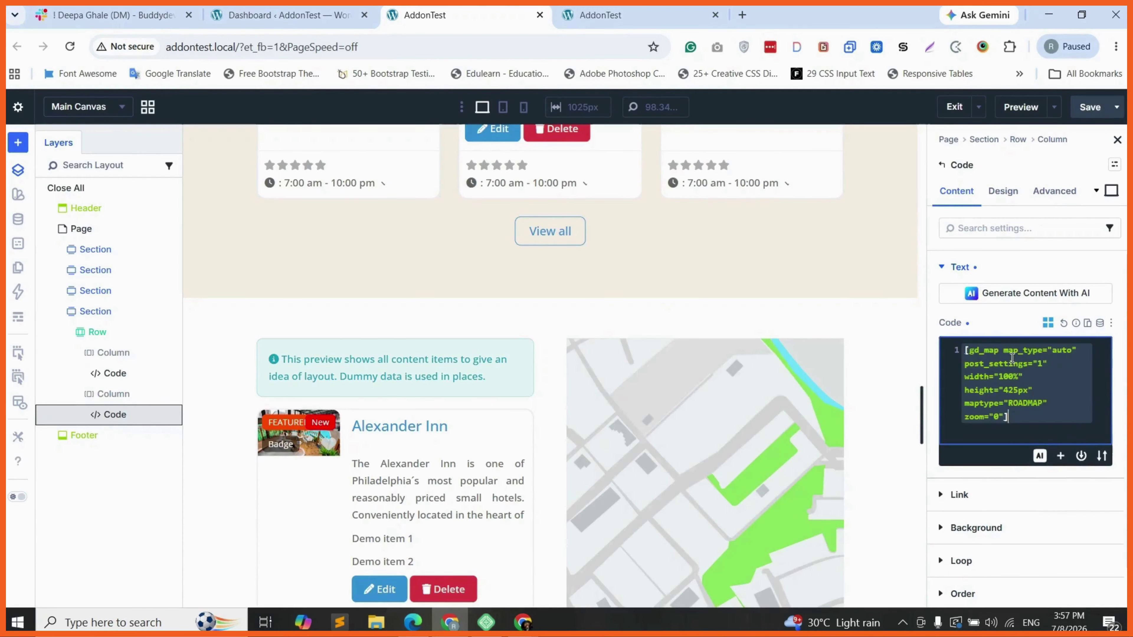
# - Set the height in the gd_map shortcode to 625px and save the page
pyautogui.scroll(-2, 667, 382)
pyautogui.scroll(-3, 666, 382)
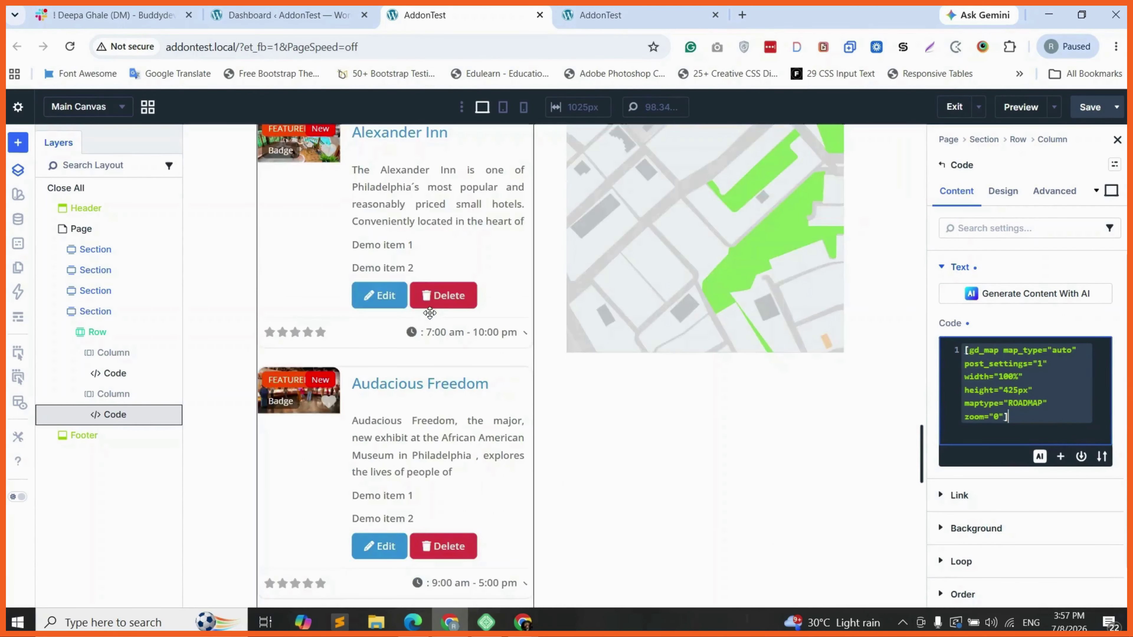
pyautogui.scroll(-1, 600, 329)
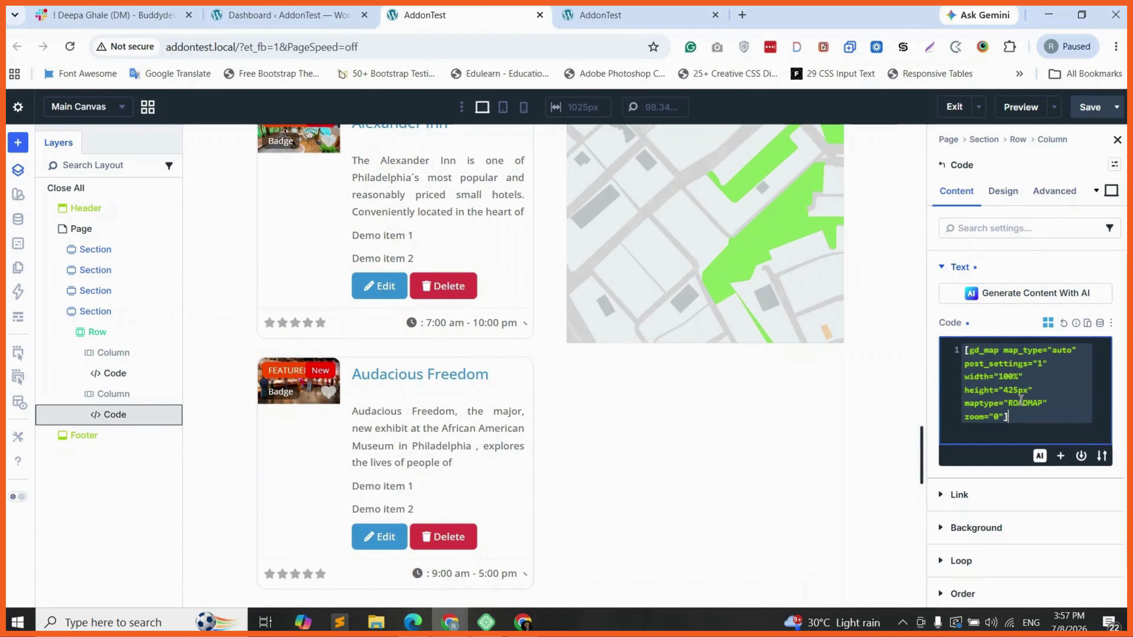
pyautogui.click(1009, 390)
pyautogui.press('BackSpace')
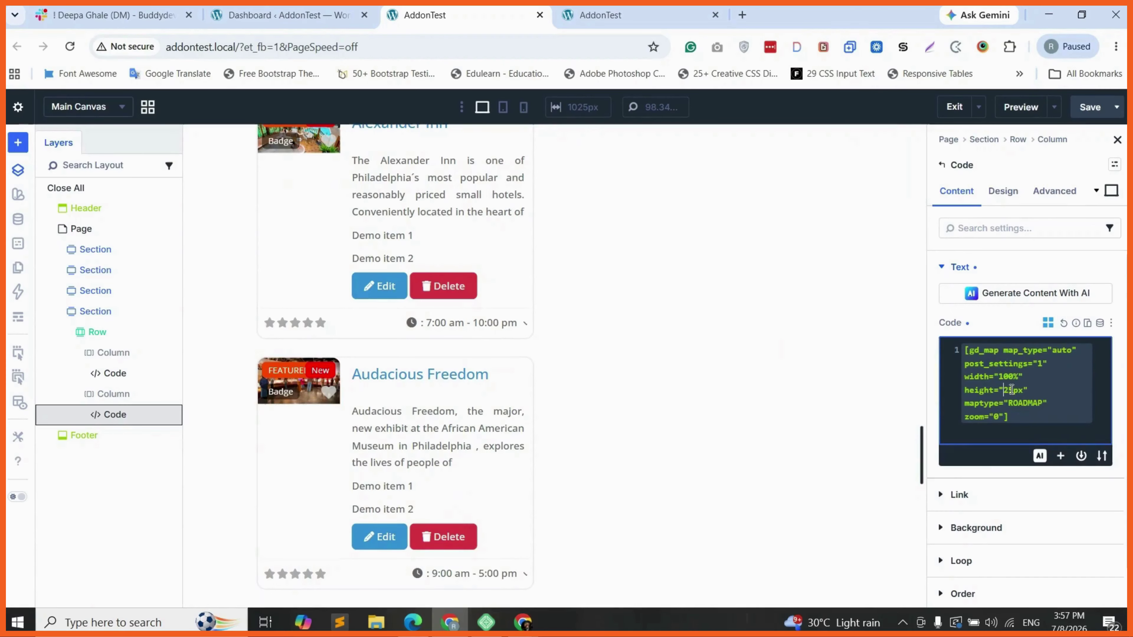
pyautogui.write('6')
pyautogui.click(1089, 107)
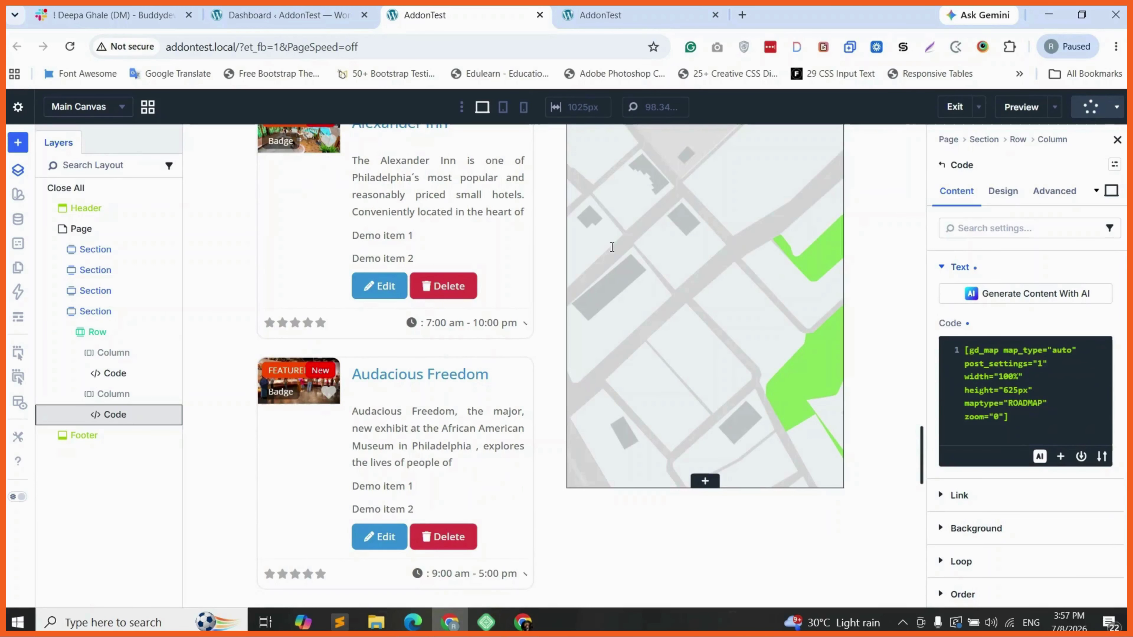
# - Reload the live home page and compare the map's height with the listings column in the new section
pyautogui.hotkey('ctrl', 'Tab')
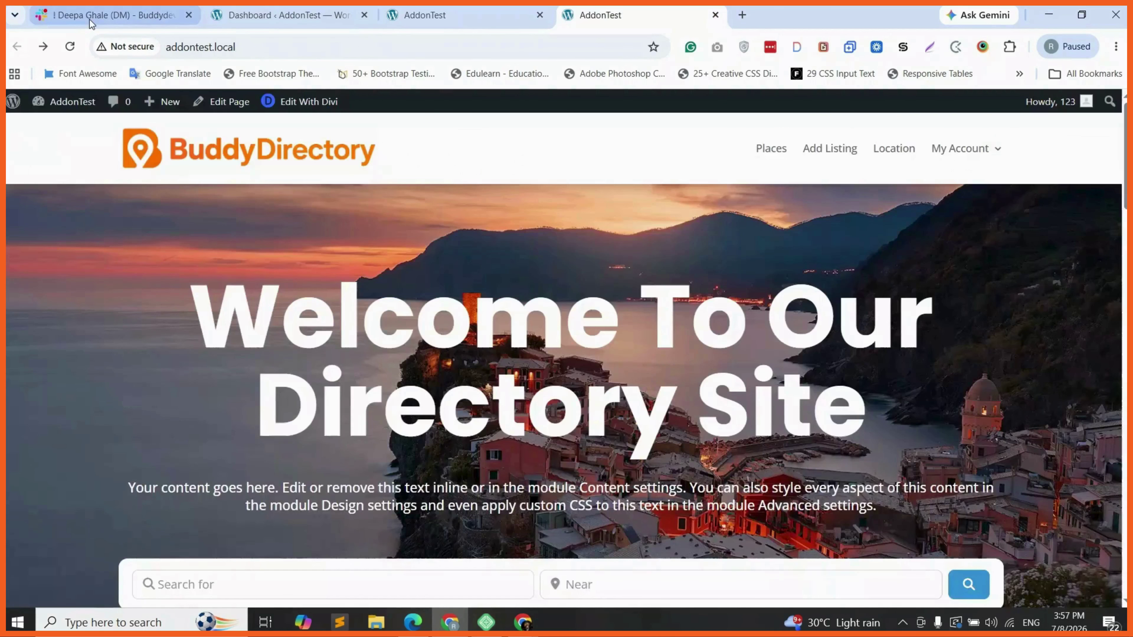
pyautogui.press('F5')
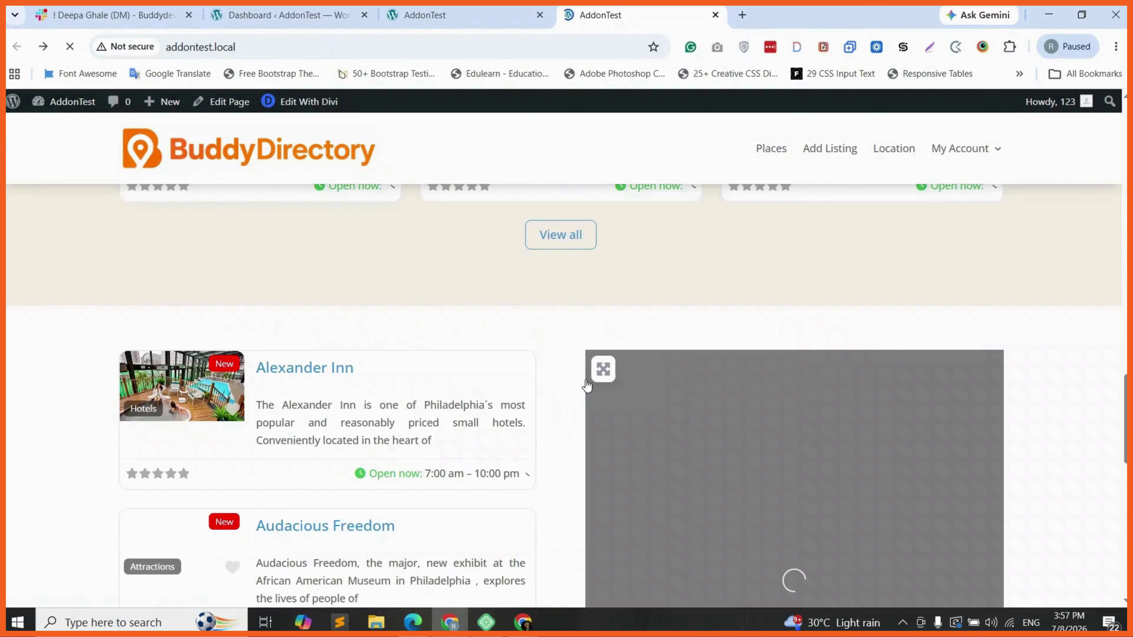
pyautogui.scroll(-2, 587, 380)
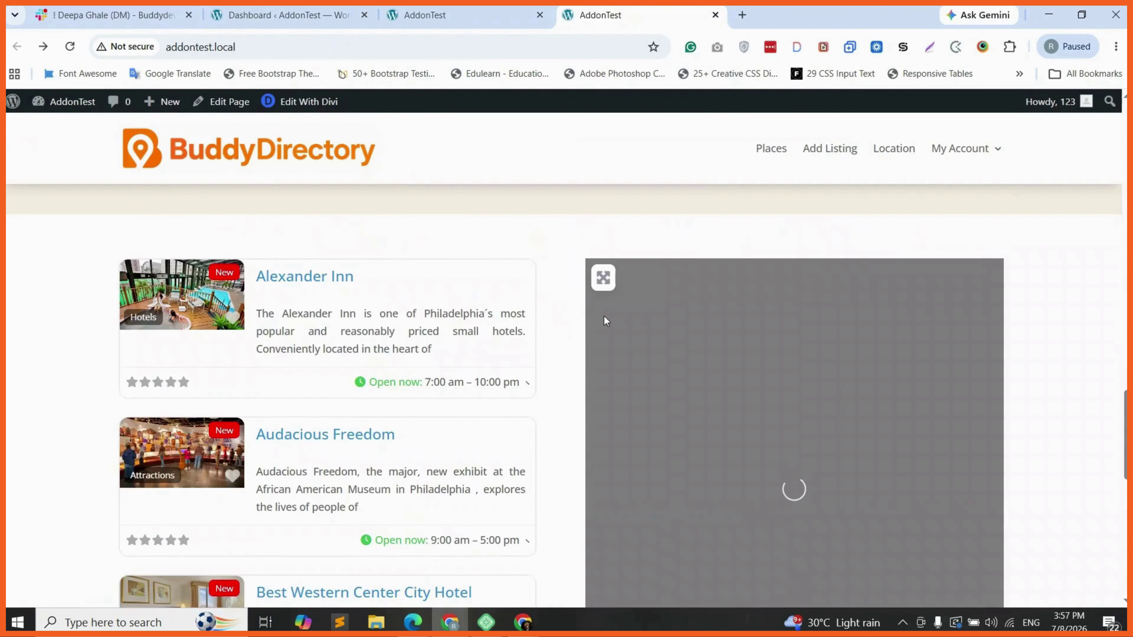
pyautogui.scroll(-7, 545, 380)
pyautogui.scroll(-2, 583, 332)
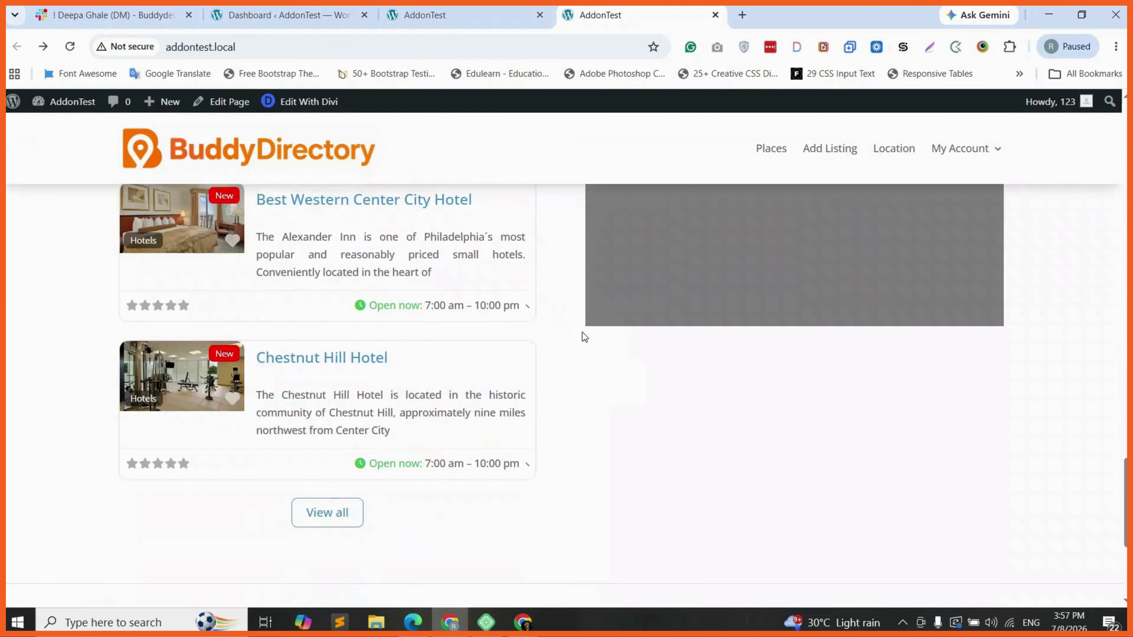
# - Set the gd_map shortcode's height to 725px, save the page and check the map on the reloaded live home page
pyautogui.click(450, 6)
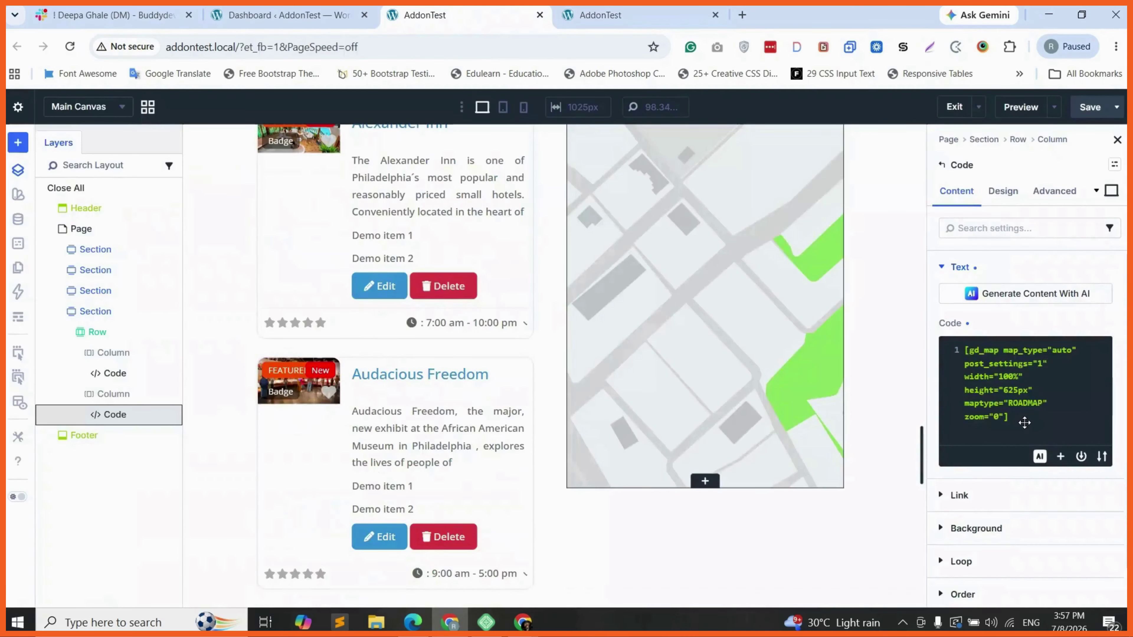
pyautogui.click(1008, 390)
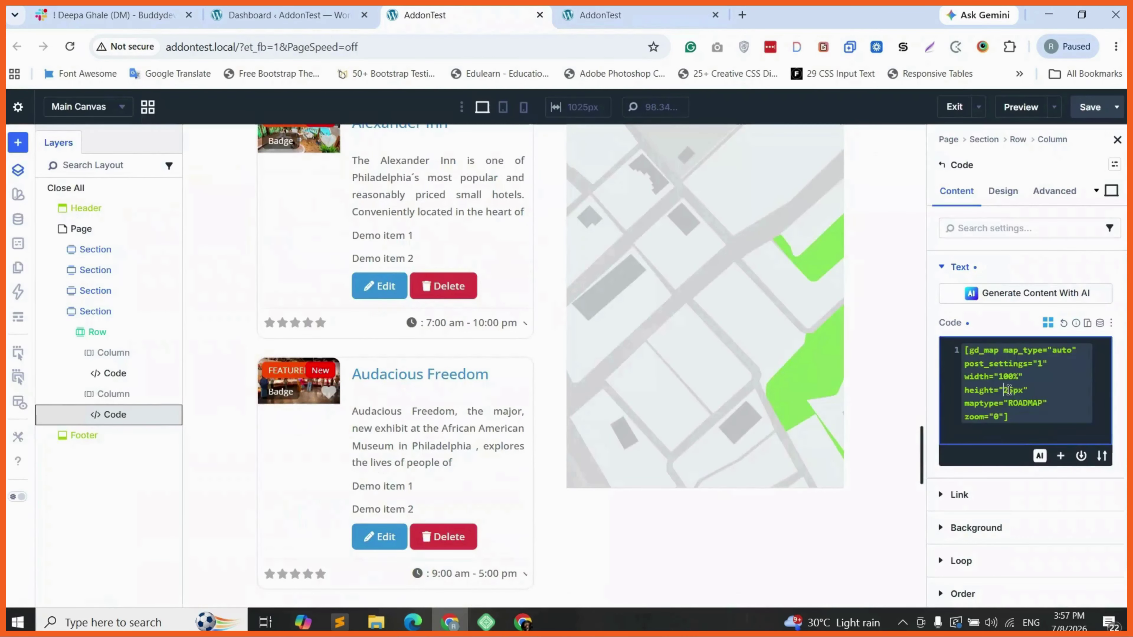
pyautogui.write('7')
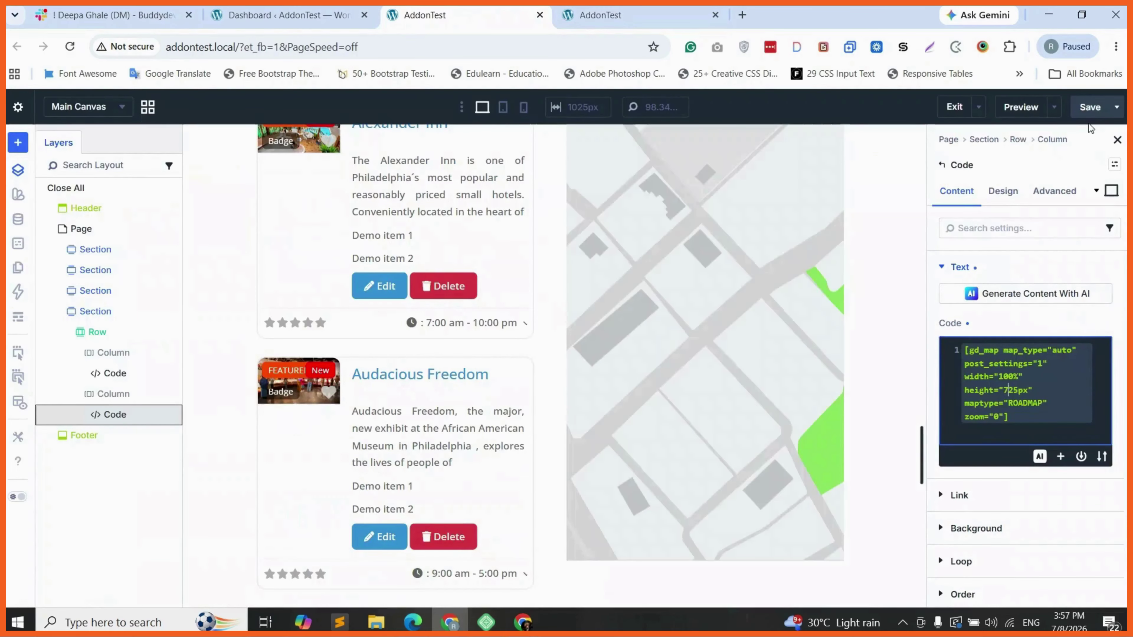
pyautogui.scroll(-2, 676, 474)
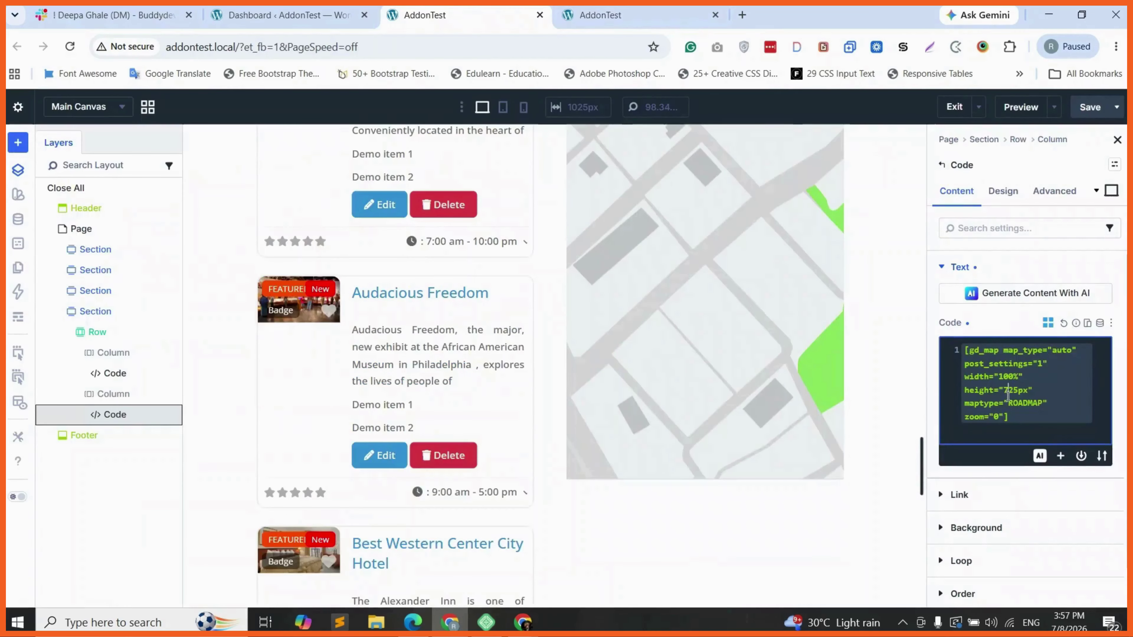
pyautogui.click(1008, 390)
pyautogui.click(1090, 107)
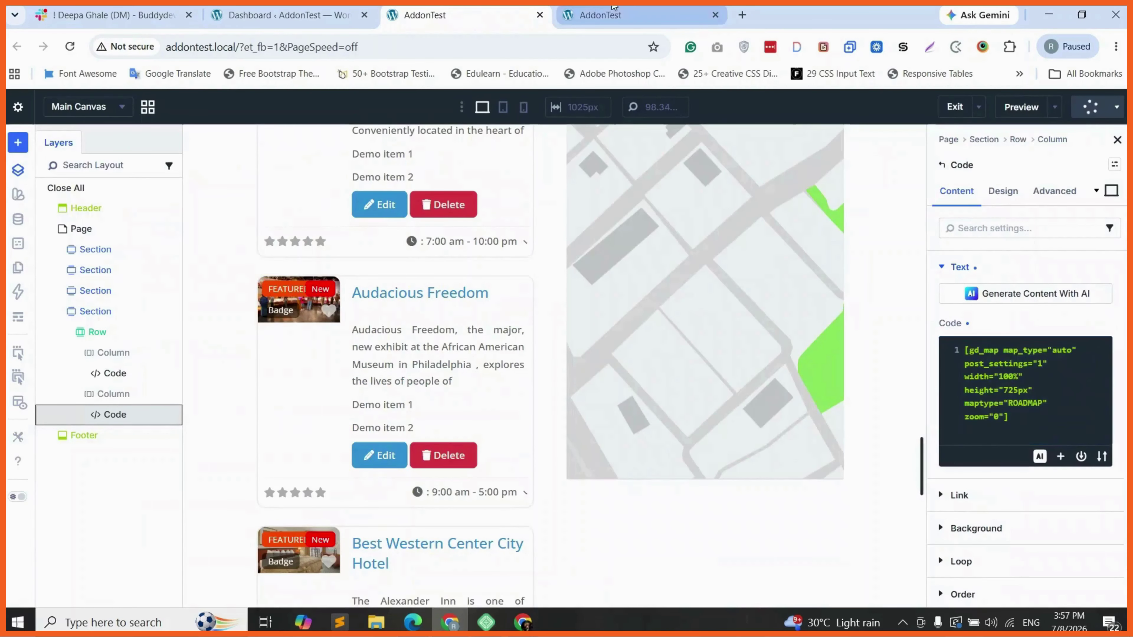
pyautogui.click(614, 7)
pyautogui.click(69, 47)
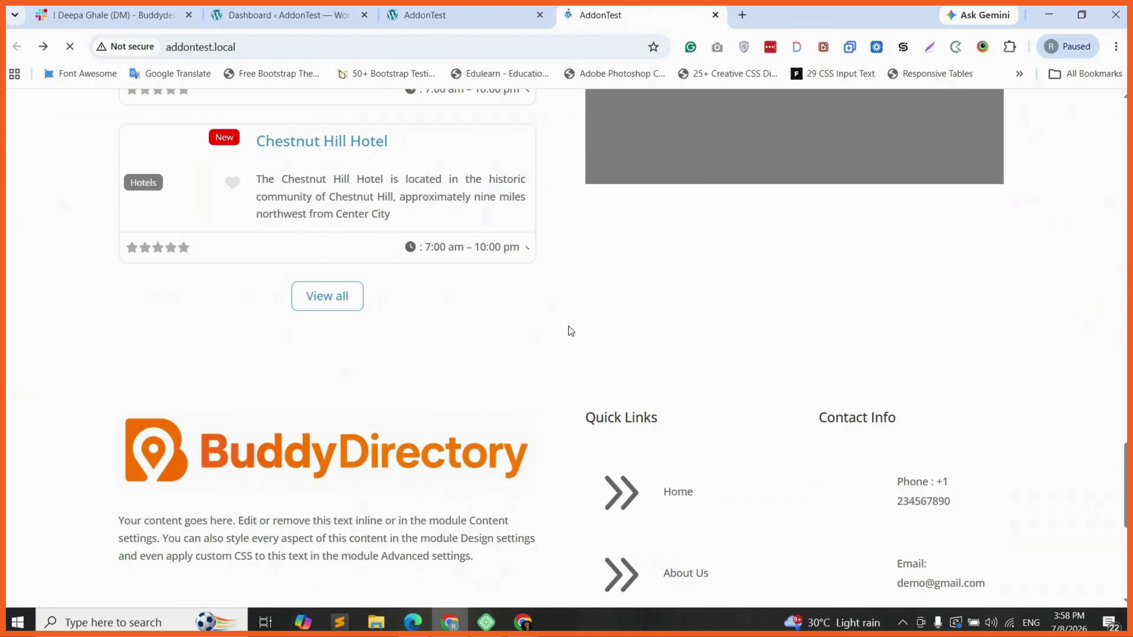
# - Set the height in the gd_map shortcode to 825px and save the page
pyautogui.hotkey('ctrl', 'shift', 'Tab')
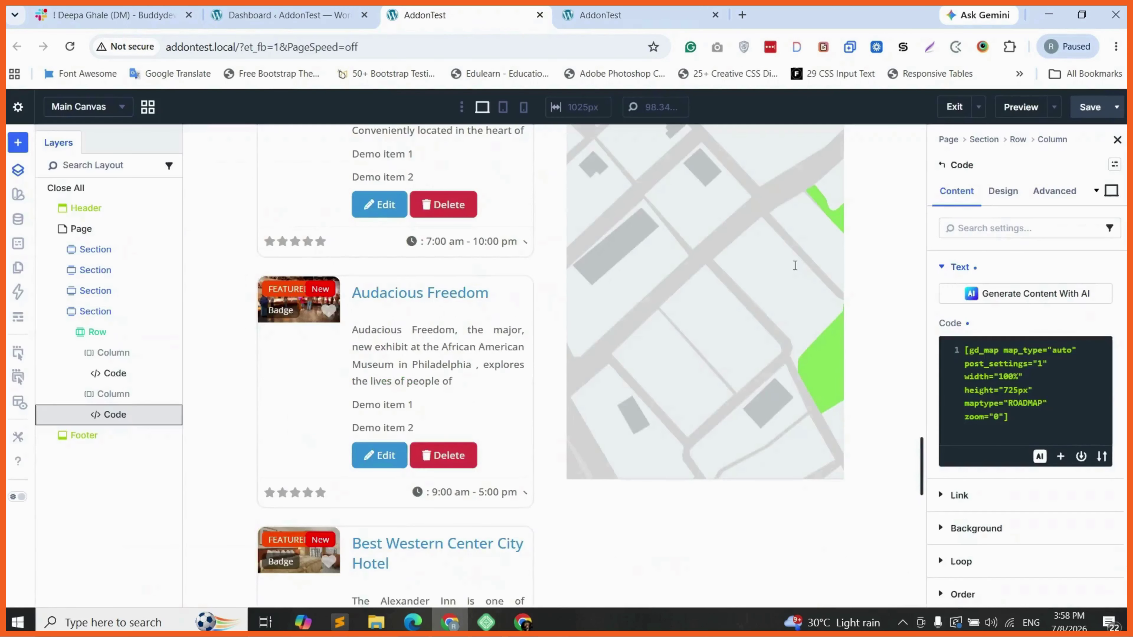
pyautogui.click(1007, 390)
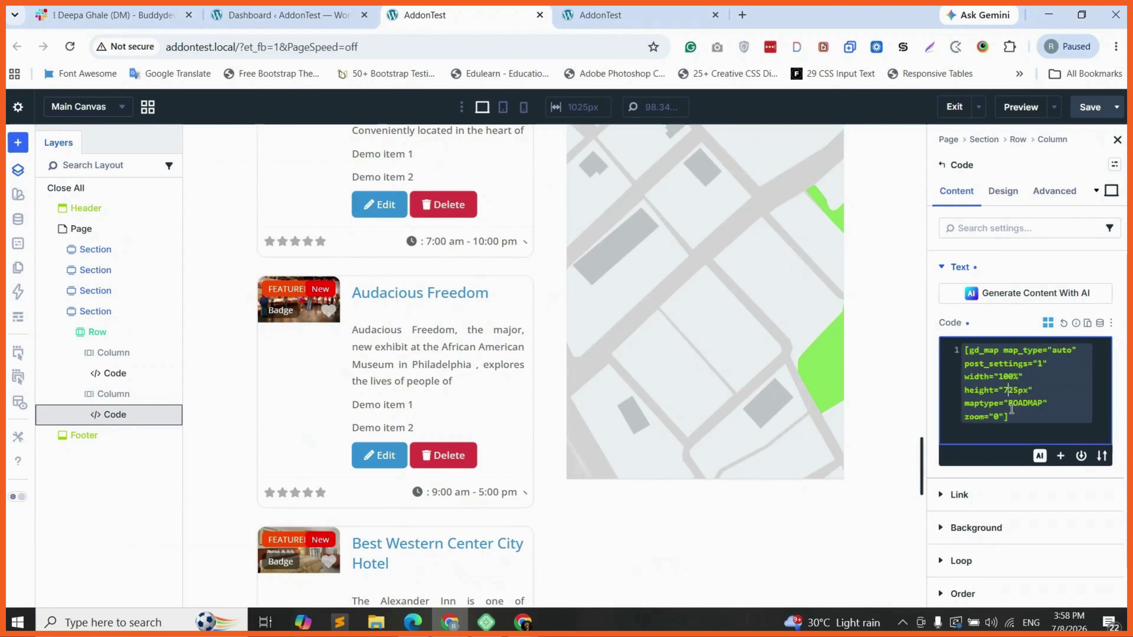
pyautogui.press('BackSpace')
pyautogui.write('8')
pyautogui.hotkey('ctrl', 's')
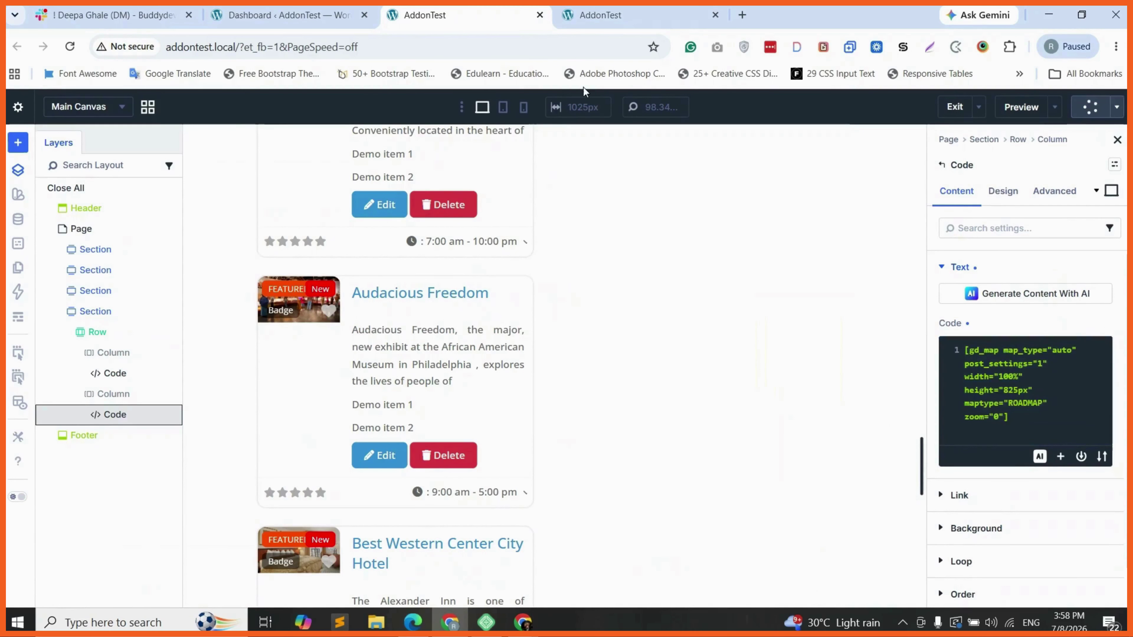
# - Reload the live home page and compare the map's height with the listings column beside it
pyautogui.click(585, 18)
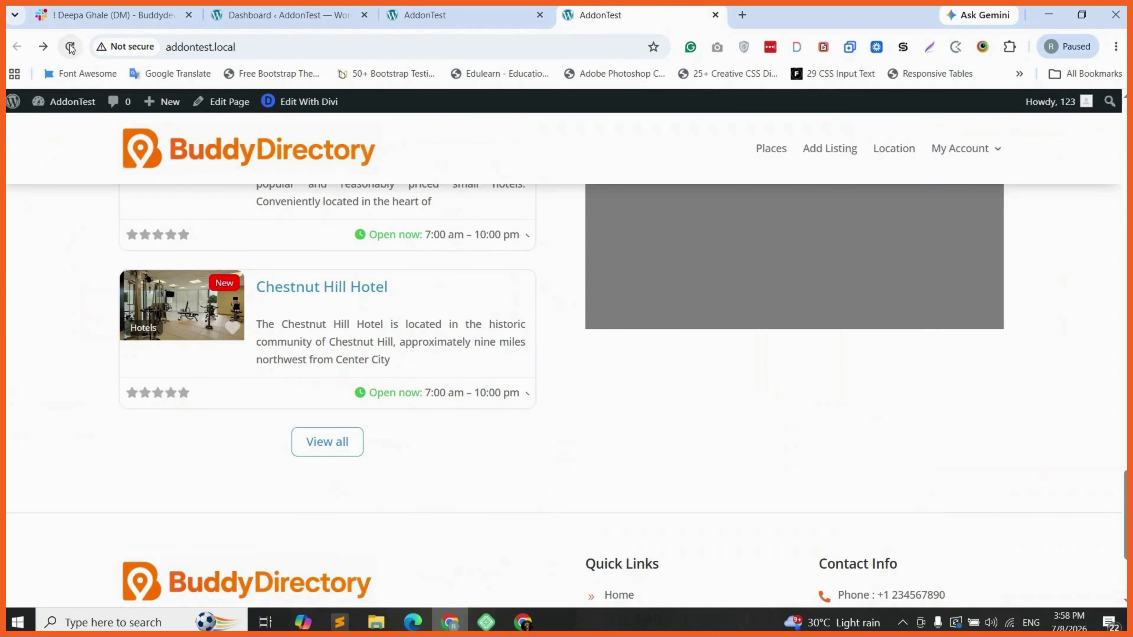
pyautogui.scroll(-2, 563, 262)
pyautogui.scroll(3, 562, 262)
pyautogui.scroll(5, 559, 389)
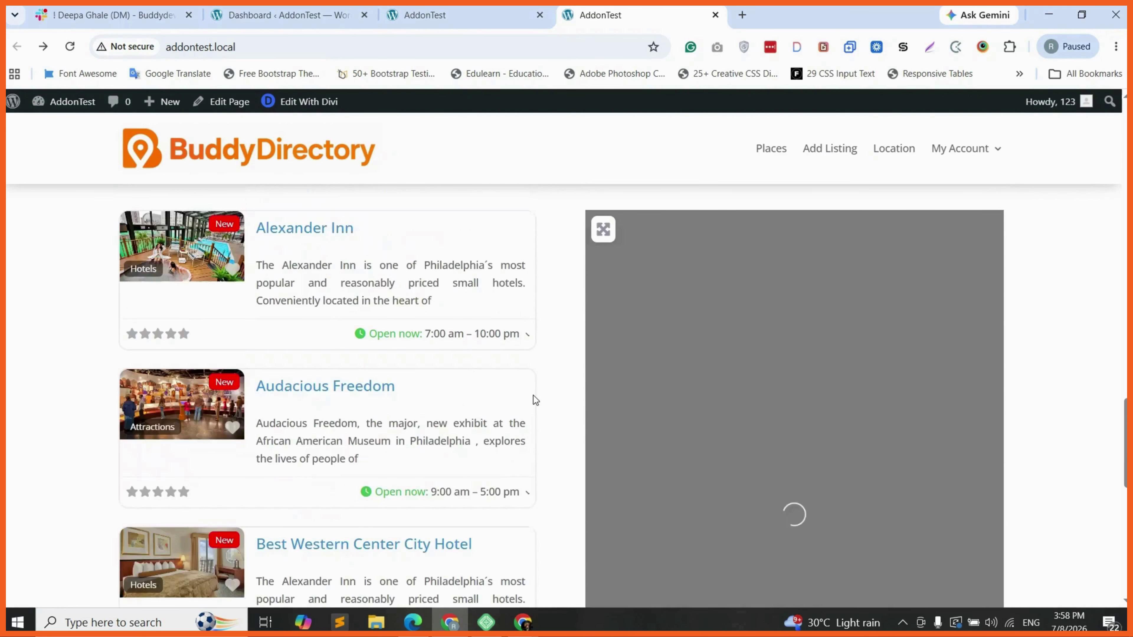
# - Insert a single-column section with a Heading module above the listings-and-map section in the page builder
pyautogui.click(462, 13)
pyautogui.scroll(3, 565, 361)
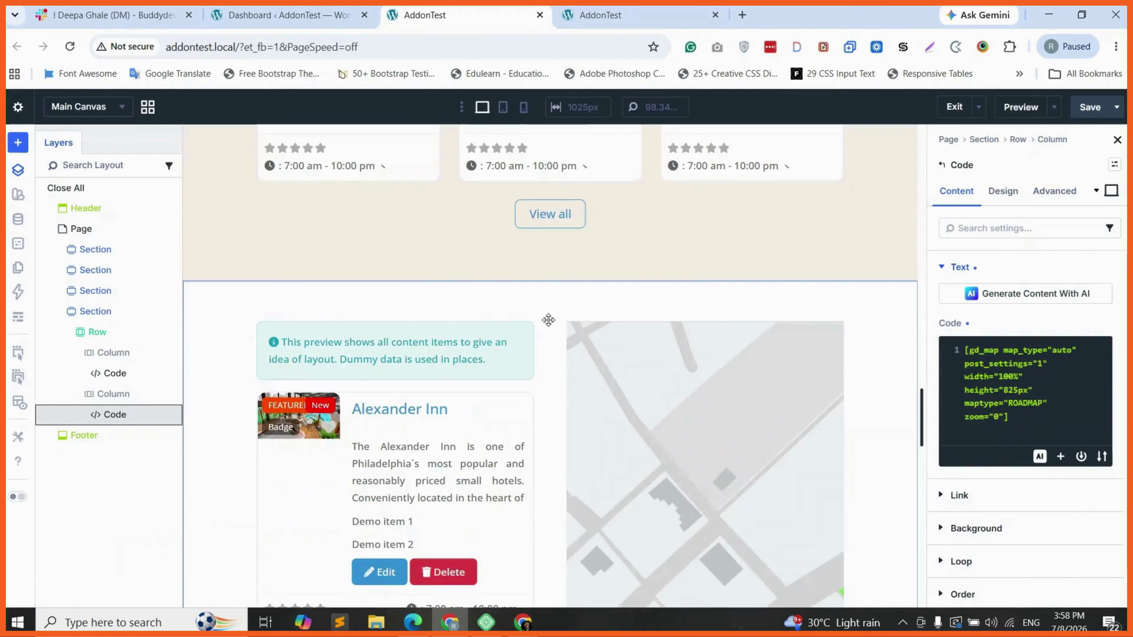
pyautogui.click(542, 290)
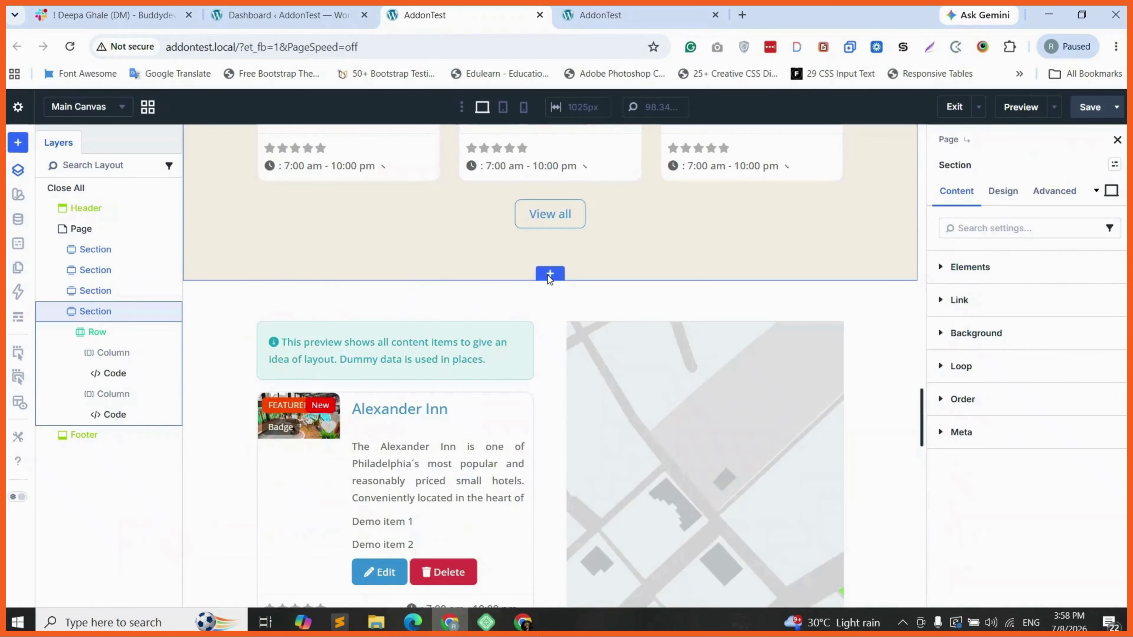
pyautogui.click(550, 274)
pyautogui.click(429, 252)
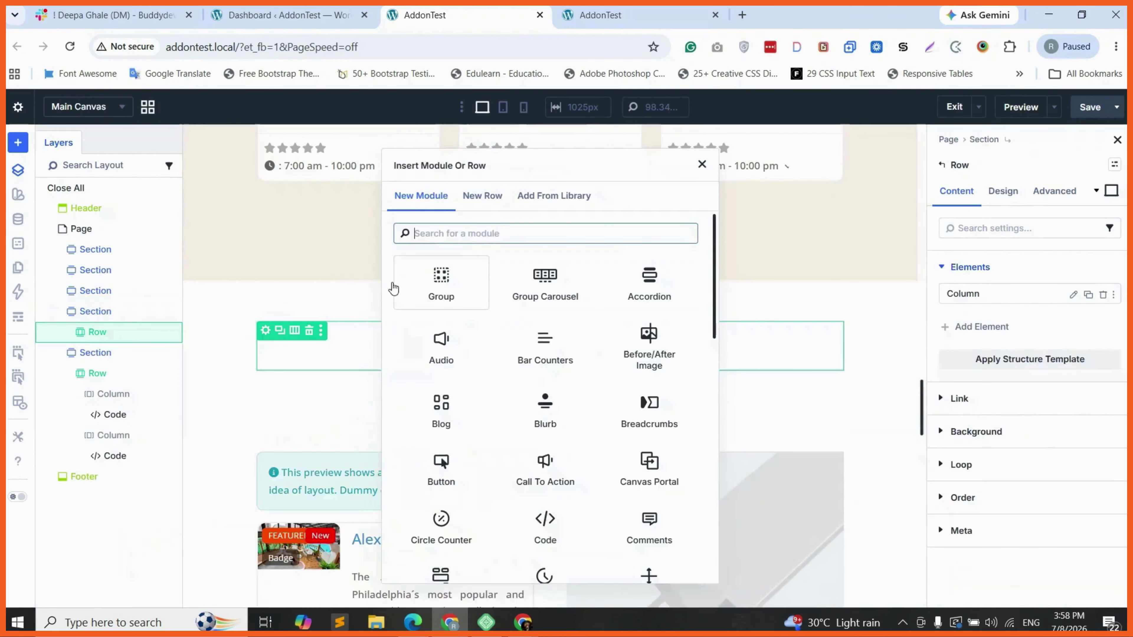
pyautogui.write('he')
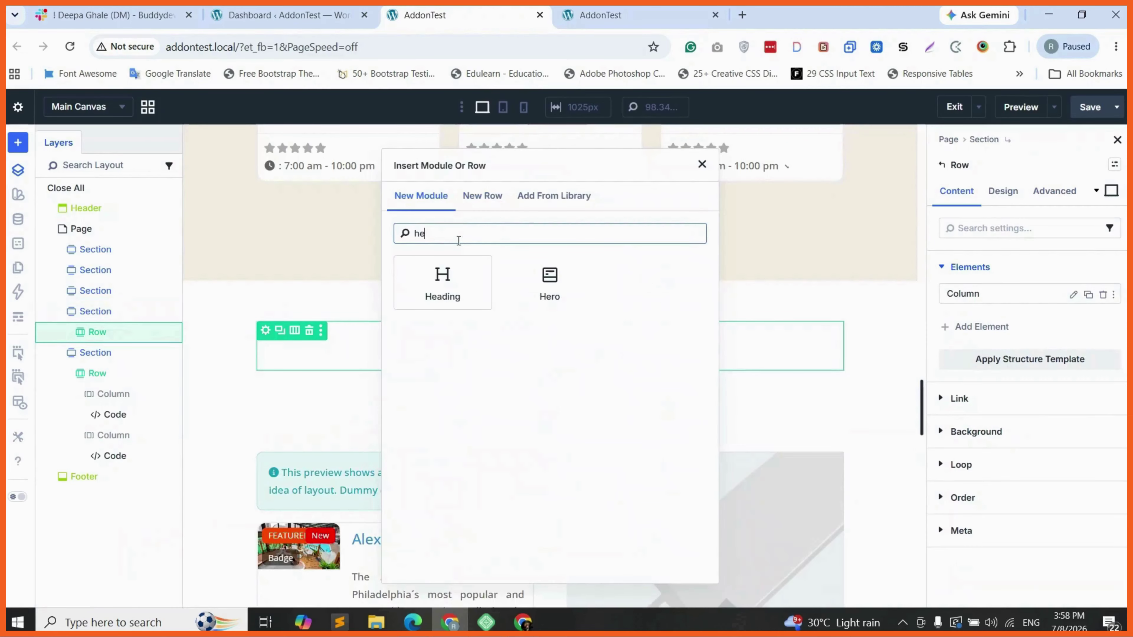
pyautogui.write('ad')
pyautogui.click(454, 281)
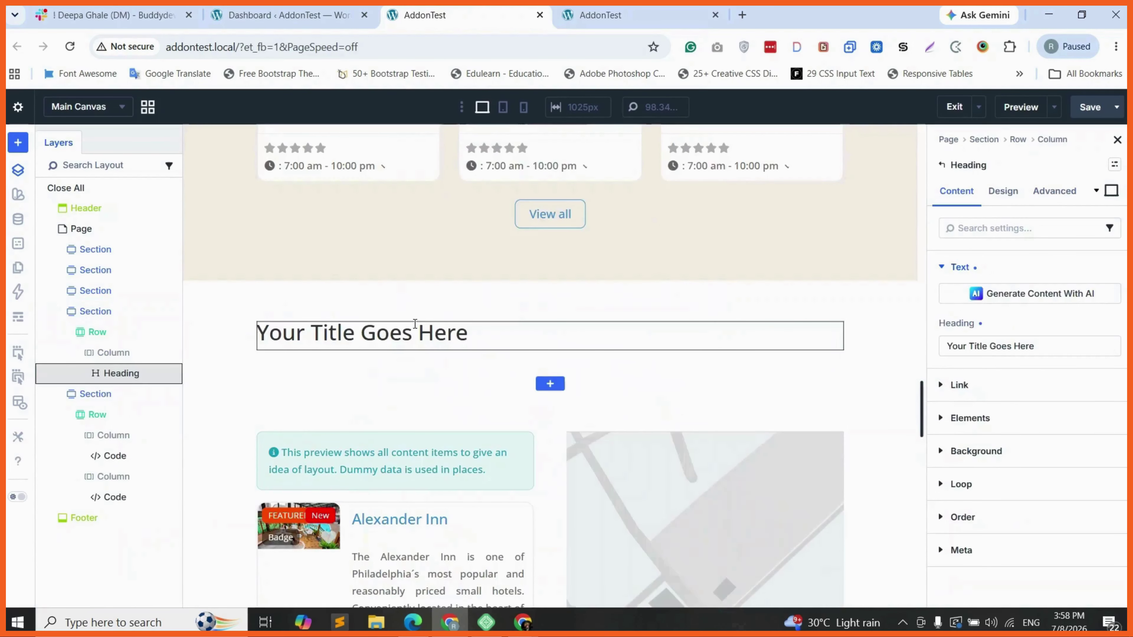
# - Replace the new heading's placeholder text with "Explore Listings"
pyautogui.tripleClick(415, 332)
pyautogui.write('Expl')
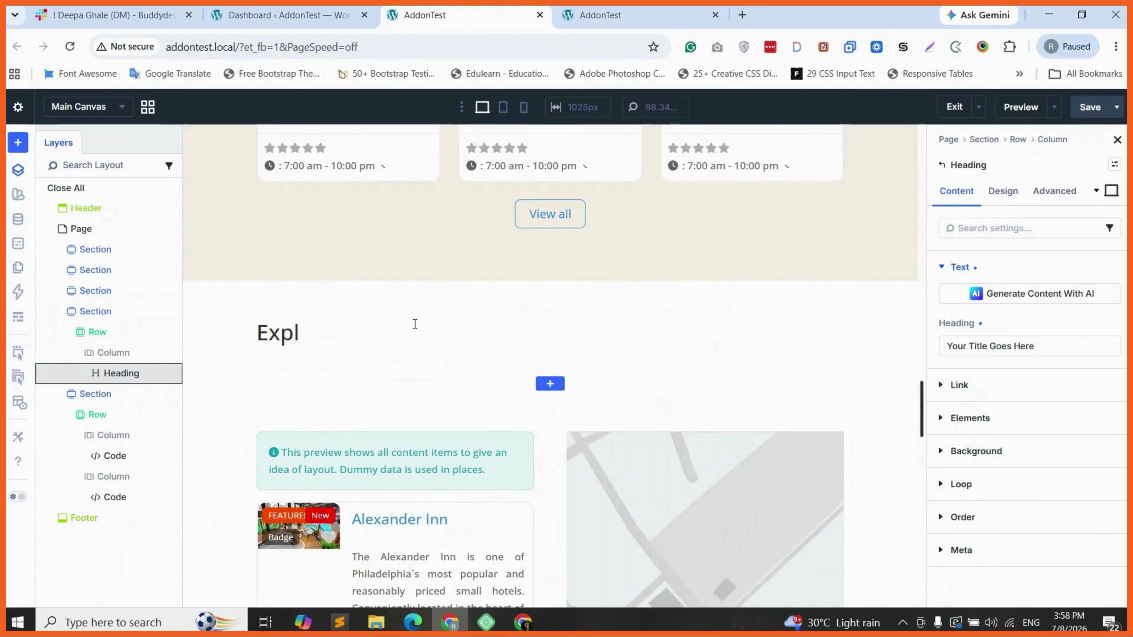
pyautogui.write('ore Listings')
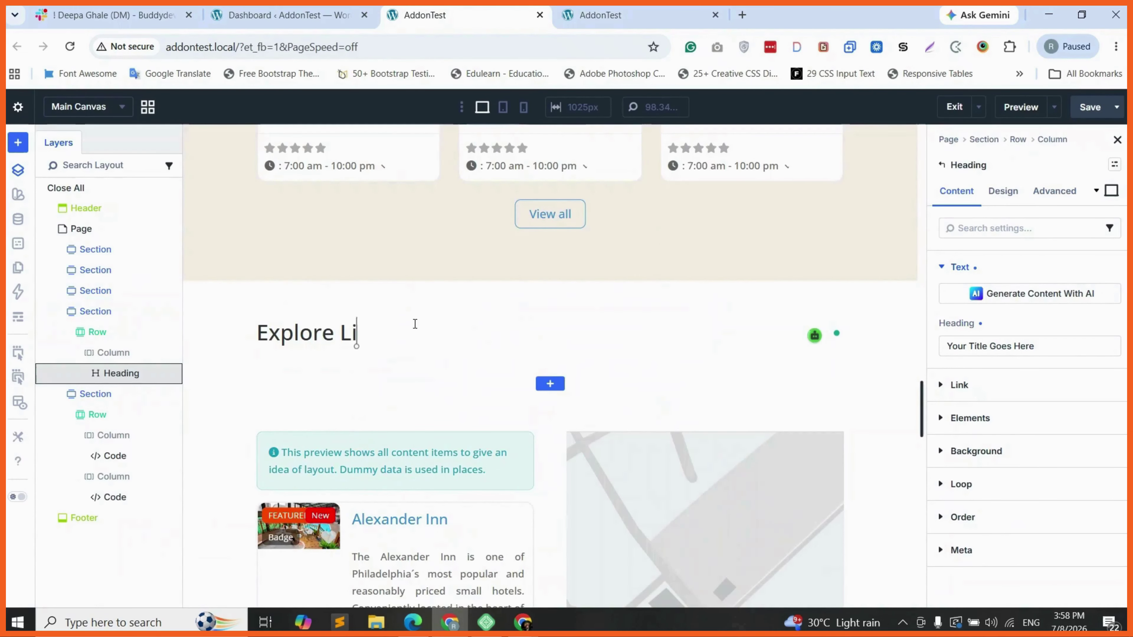
# - Set the "Explore Listings" heading to level H2 and center its text
pyautogui.click(1004, 192)
pyautogui.click(980, 299)
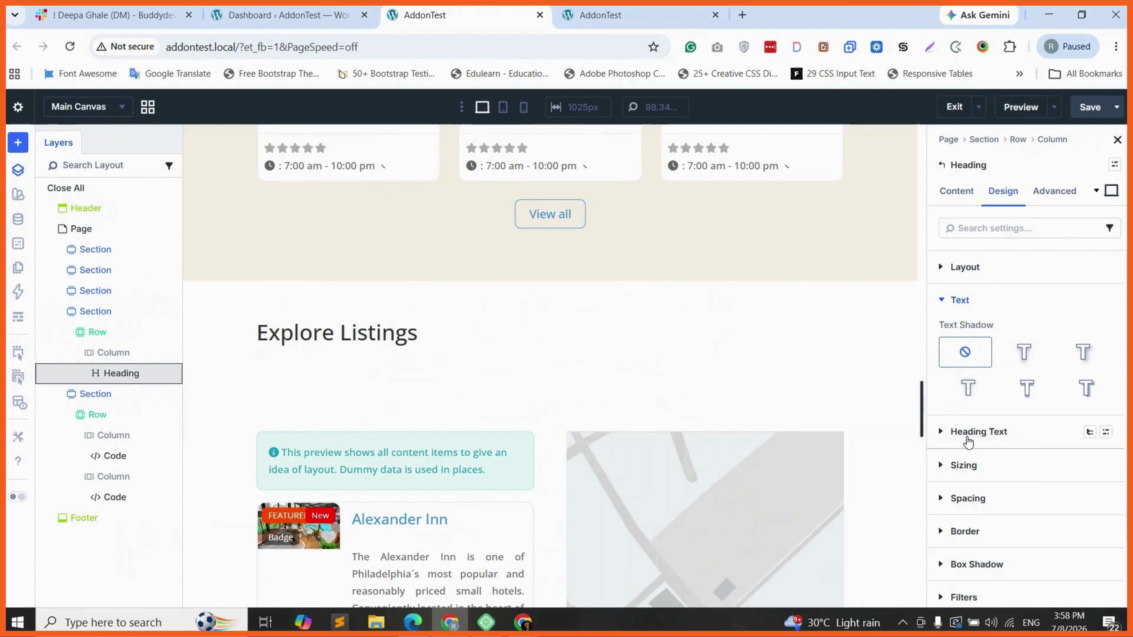
pyautogui.click(962, 430)
pyautogui.click(974, 380)
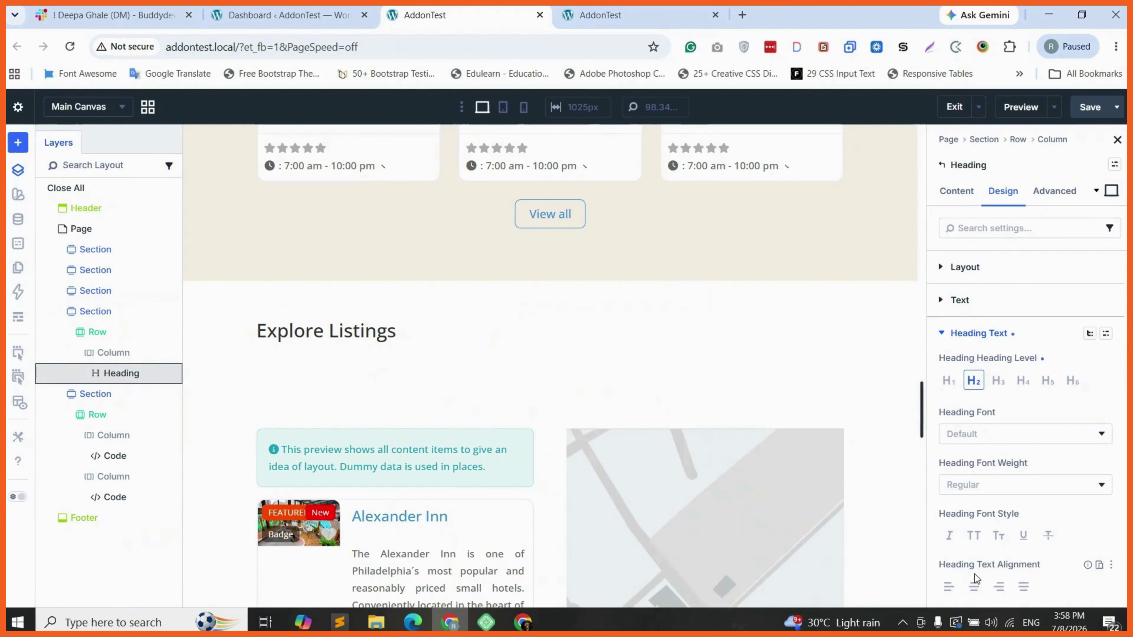
pyautogui.click(974, 583)
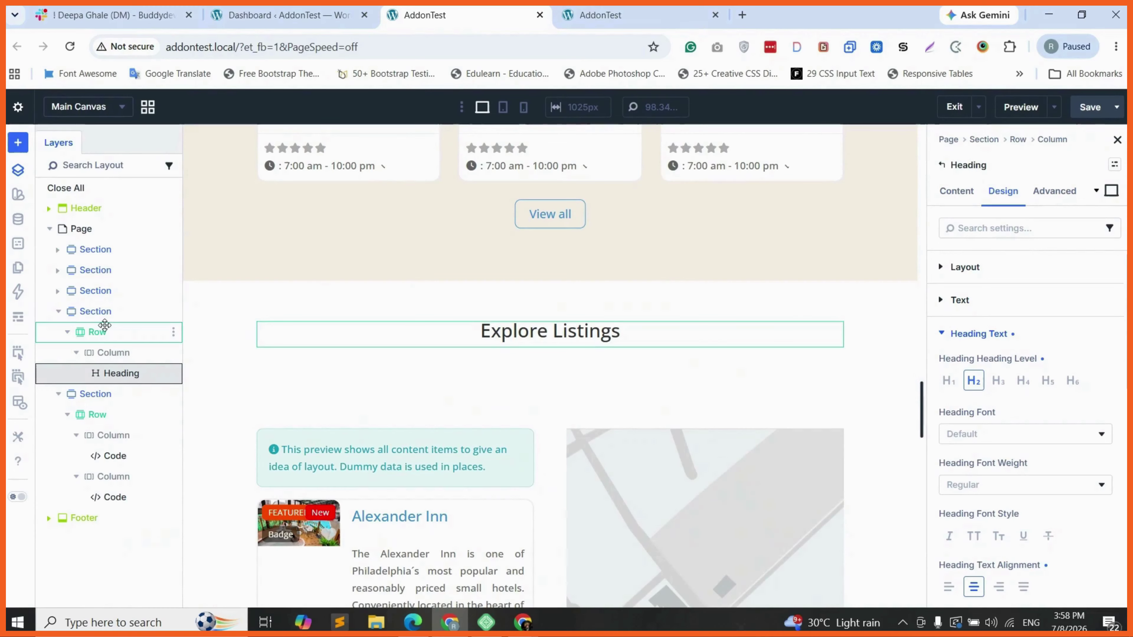
# - Set the top and bottom margin and the top and bottom padding of the heading's section to 0 px
pyautogui.click(102, 313)
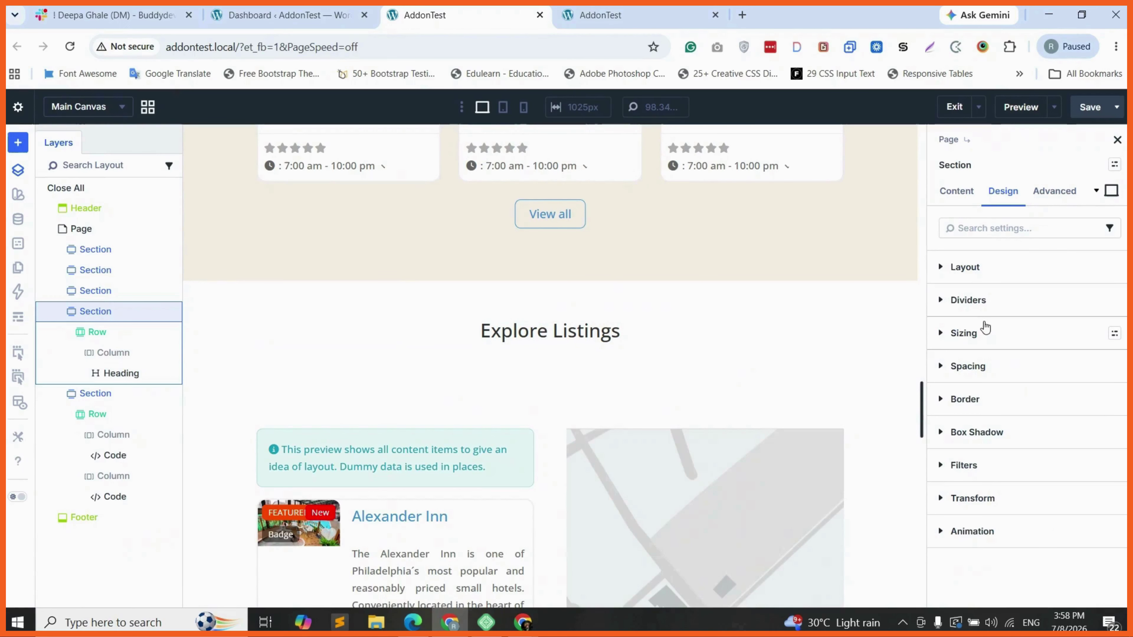
pyautogui.click(991, 366)
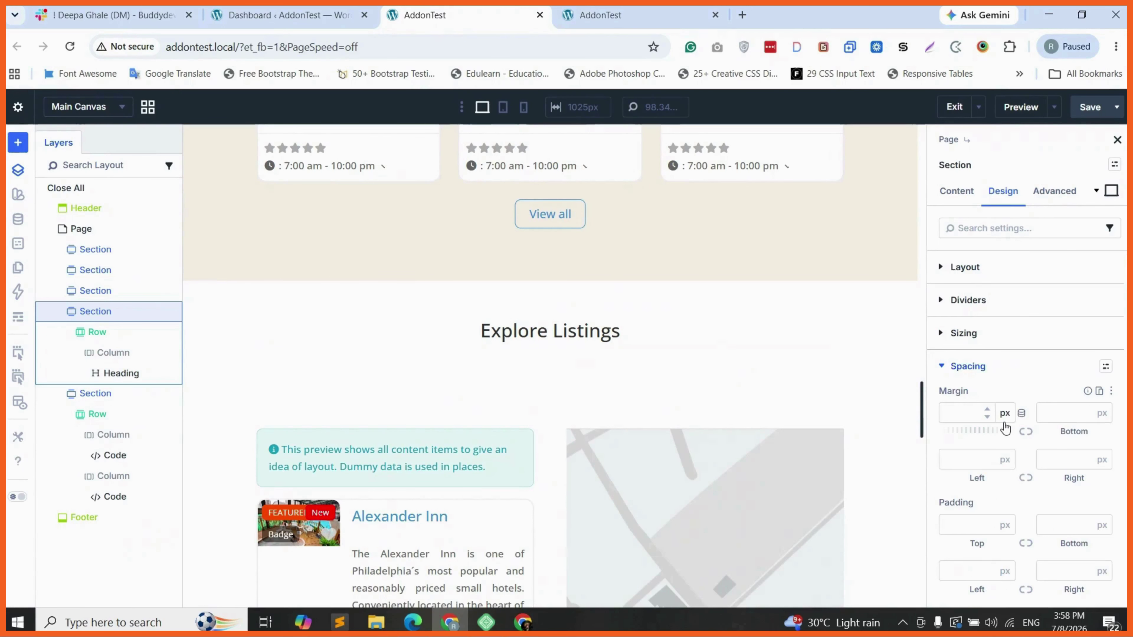
pyautogui.click(966, 413)
pyautogui.write('0')
pyautogui.click(1027, 432)
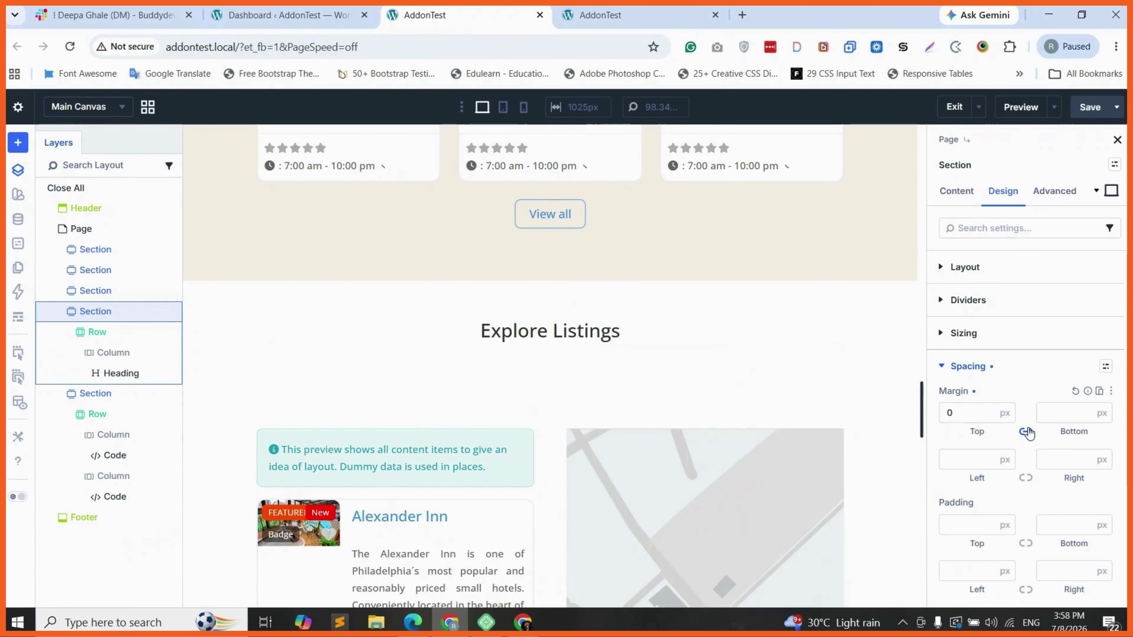
pyautogui.click(962, 526)
pyautogui.write('0')
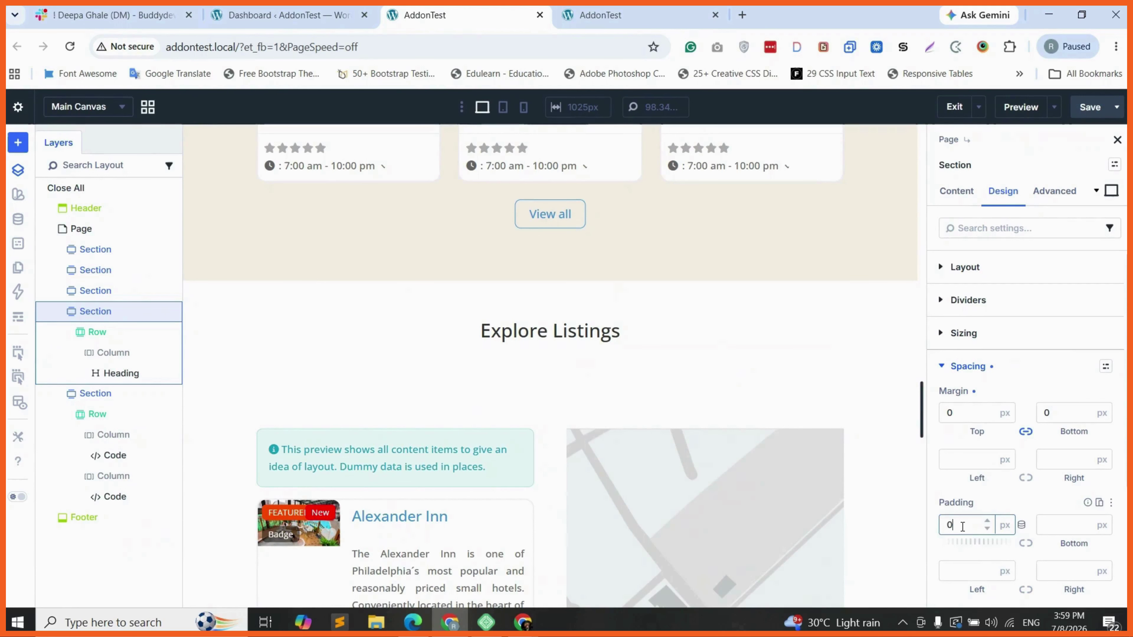
pyautogui.click(1025, 544)
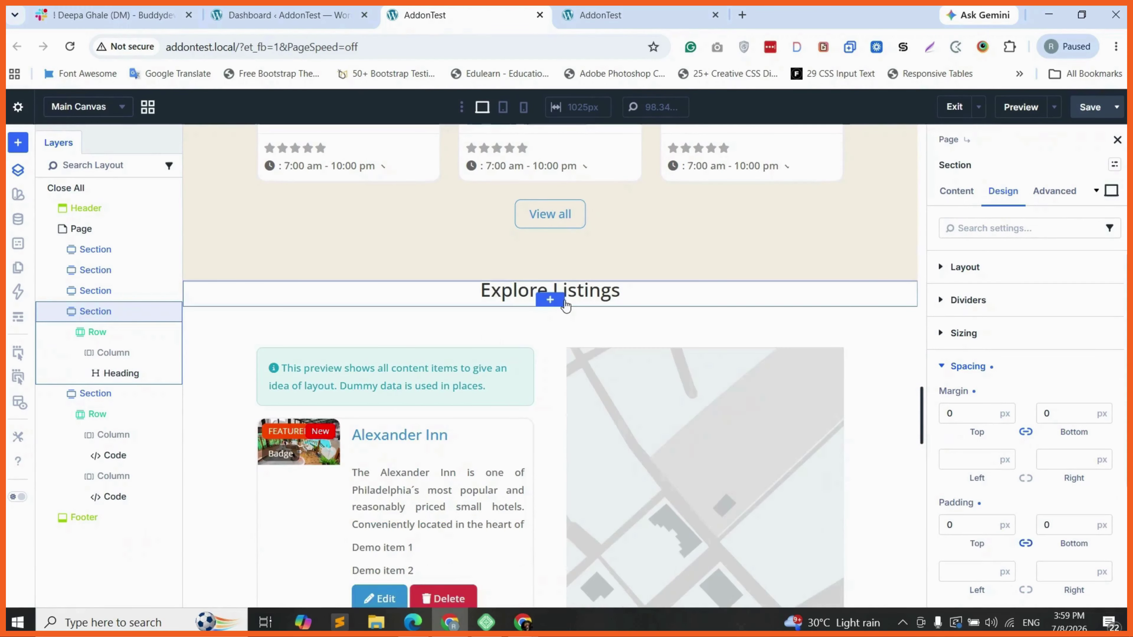
# - Try a 50 px top margin on the heading's section, and set it back to 0
pyautogui.click(943, 414)
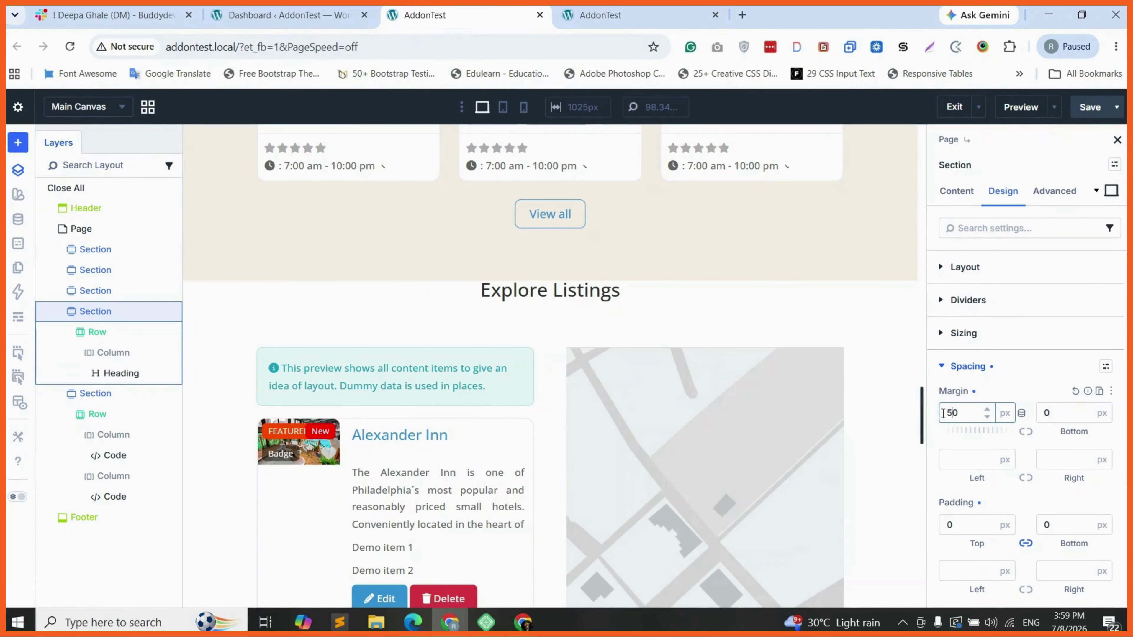
pyautogui.write('5')
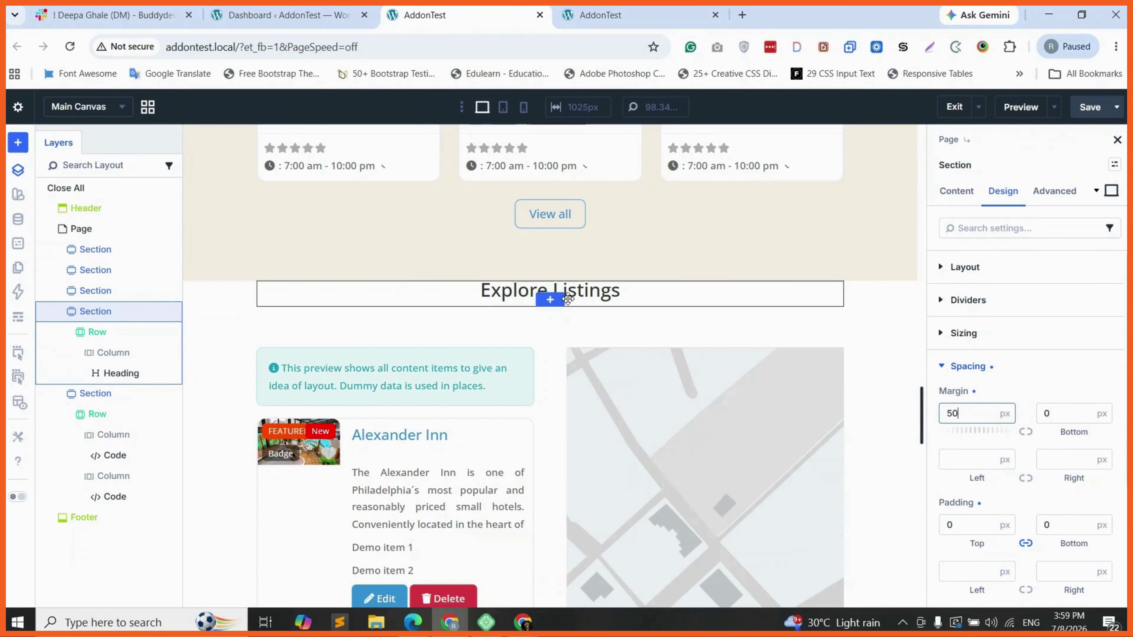
pyautogui.doubleClick(955, 415)
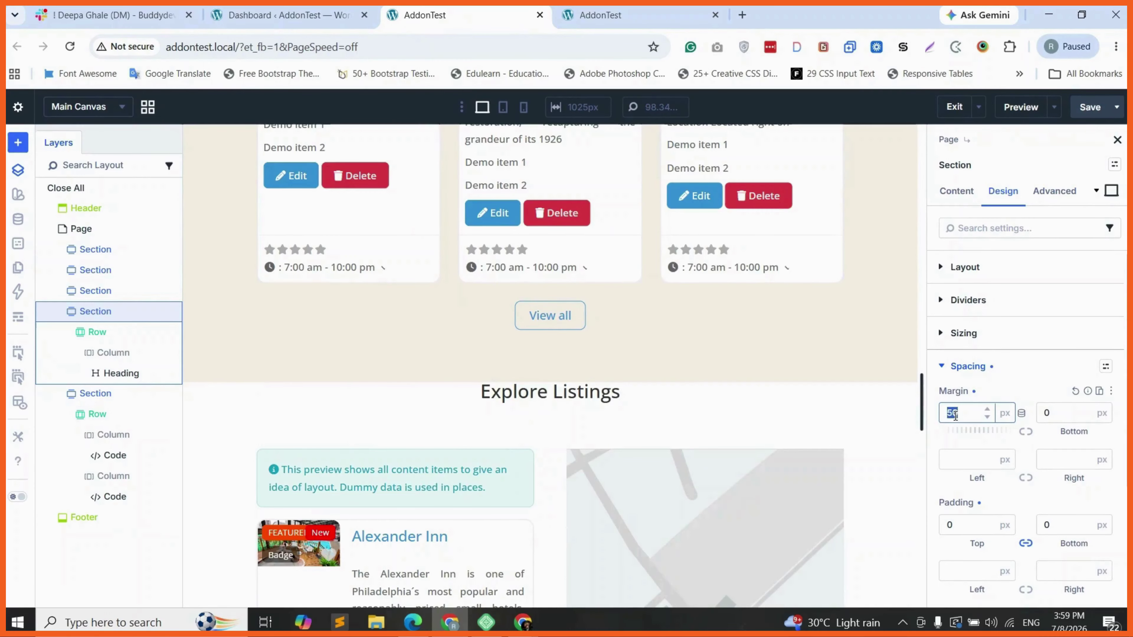
pyautogui.write('0')
# - Give the "Explore Listings" heading module a top padding of 50 px and save the page
pyautogui.click(121, 373)
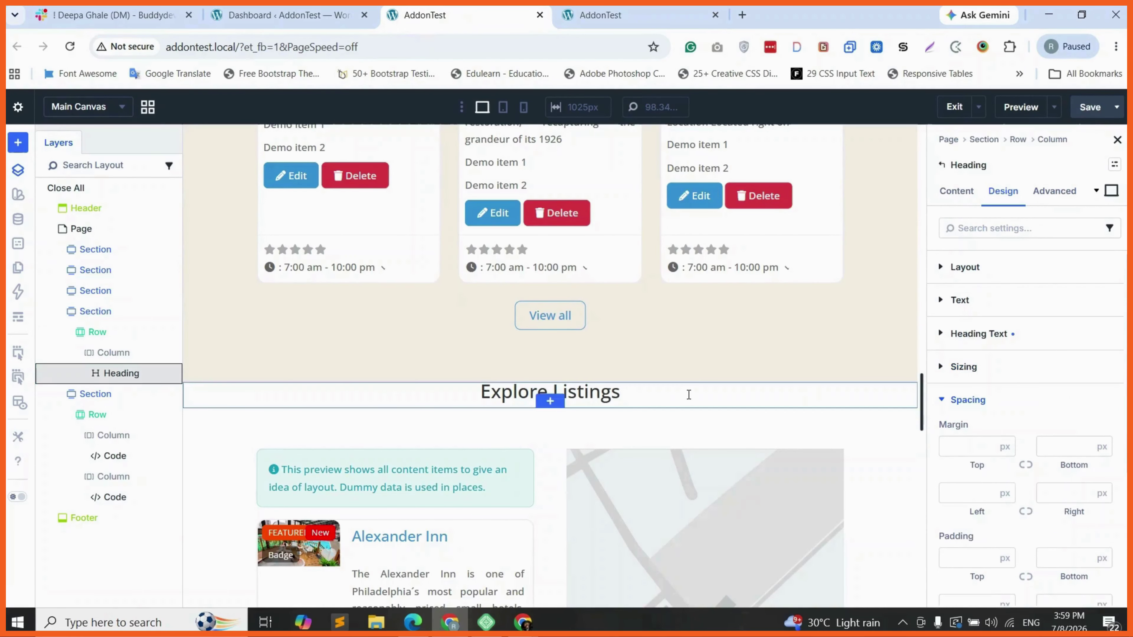
pyautogui.scroll(-2, 980, 529)
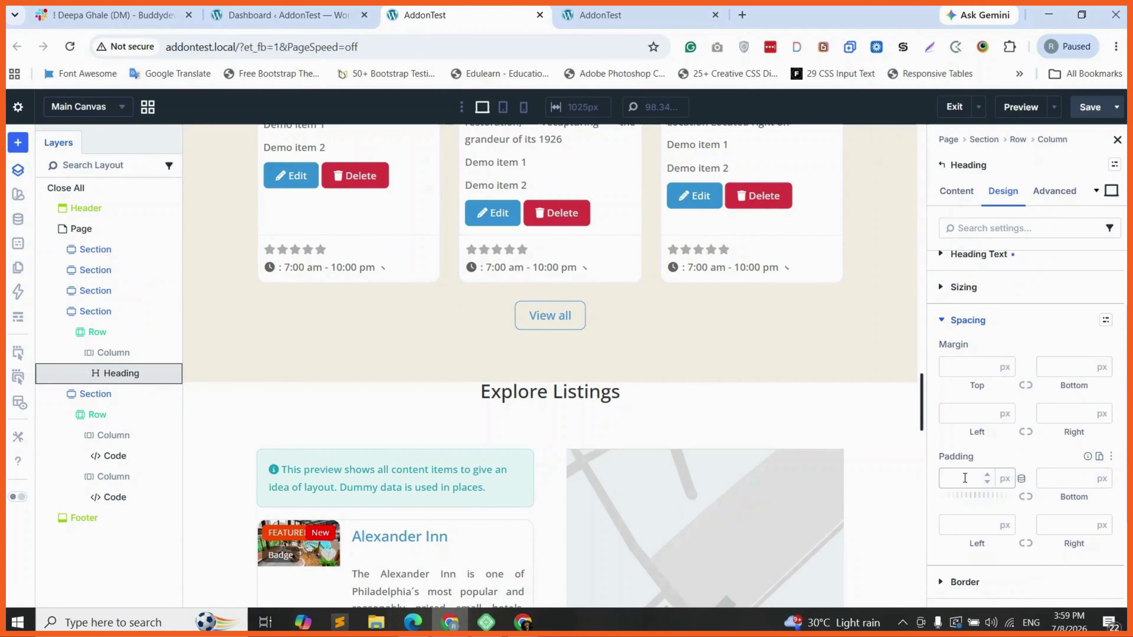
pyautogui.click(964, 477)
pyautogui.write('50')
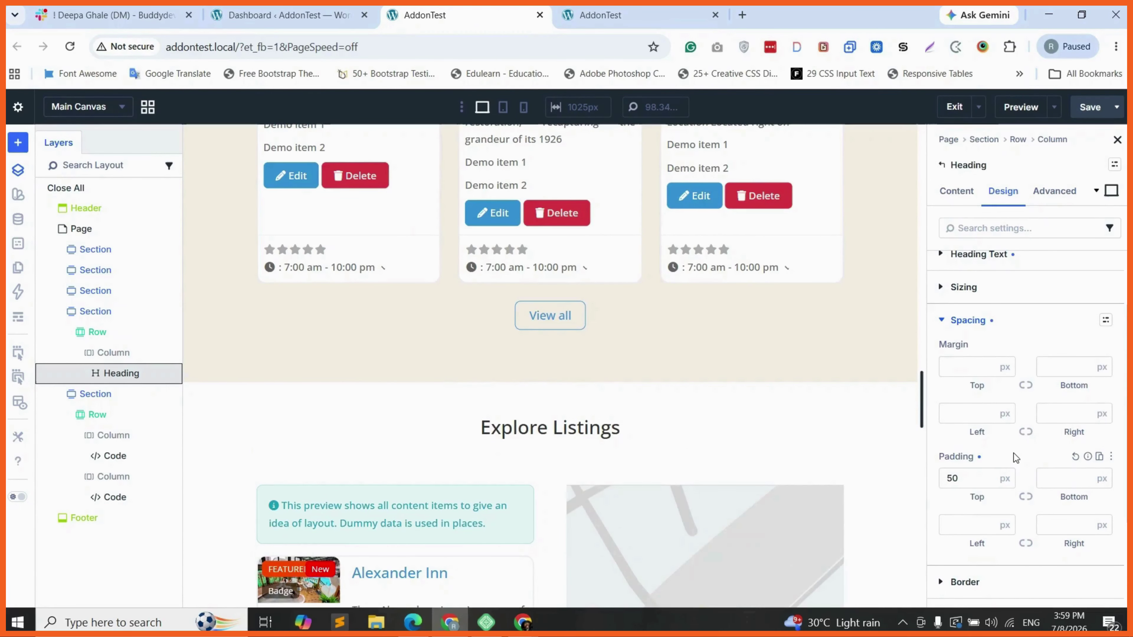
pyautogui.scroll(-3, 541, 413)
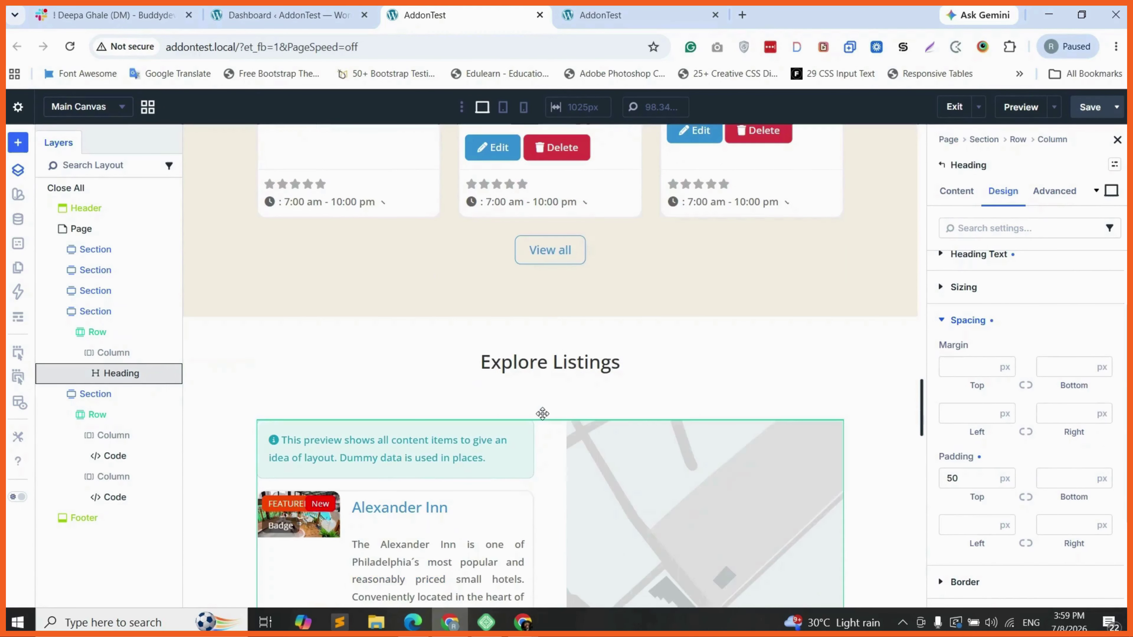
pyautogui.hotkey('ctrl', 's')
# - Add a single-column section between the listings section and the footer, and insert a Heading module in it
pyautogui.scroll(-10, 521, 312)
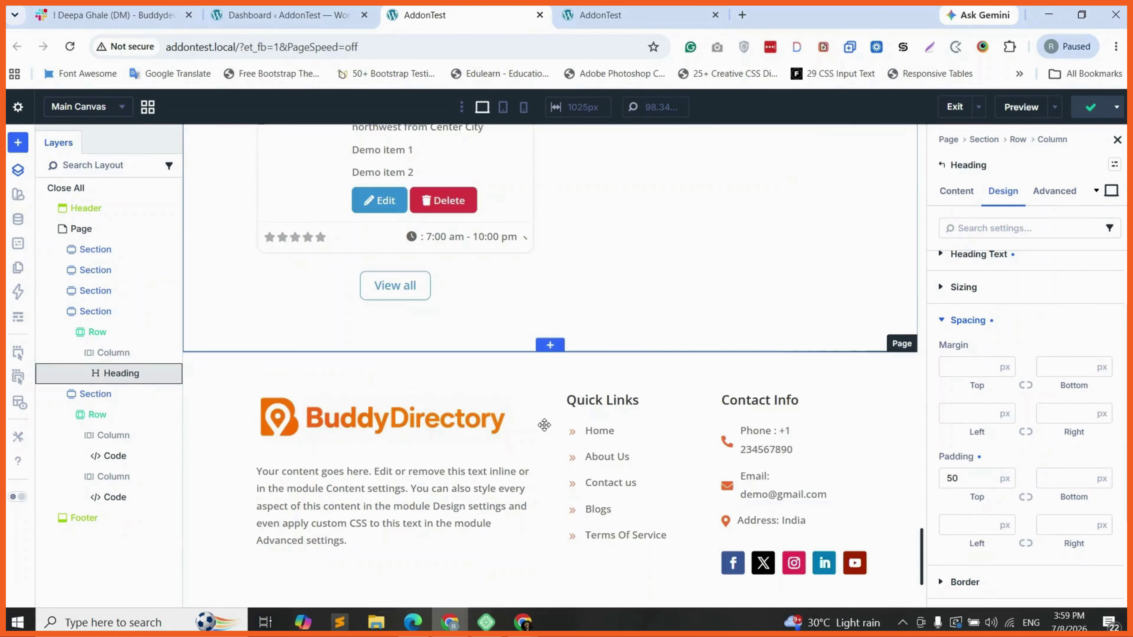
pyautogui.scroll(-1, 544, 425)
pyautogui.click(552, 313)
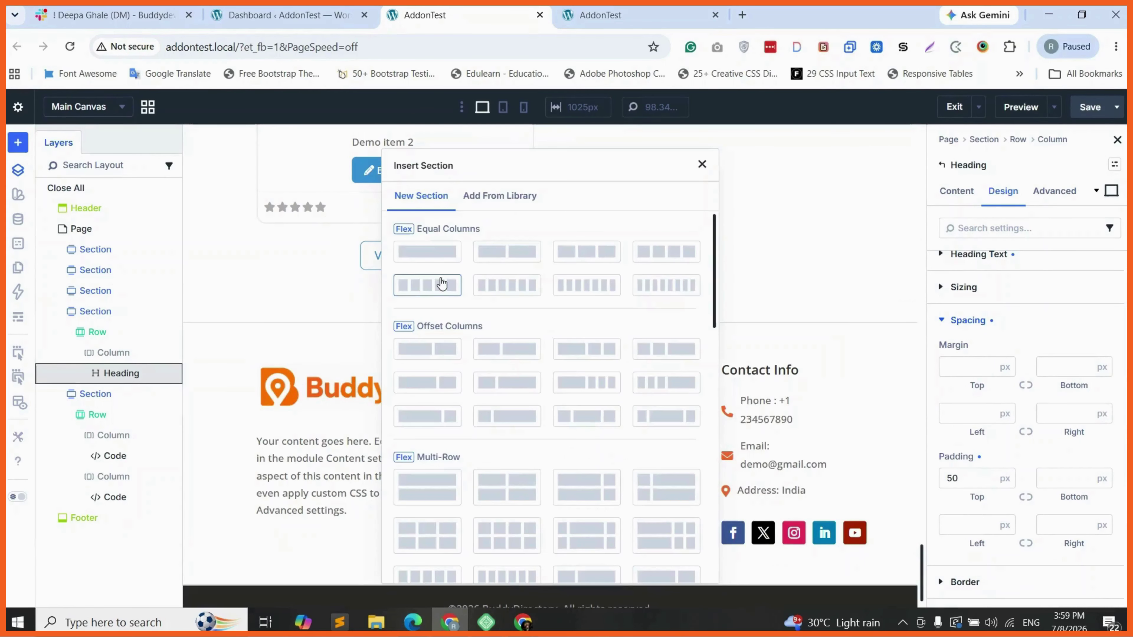
pyautogui.click(433, 258)
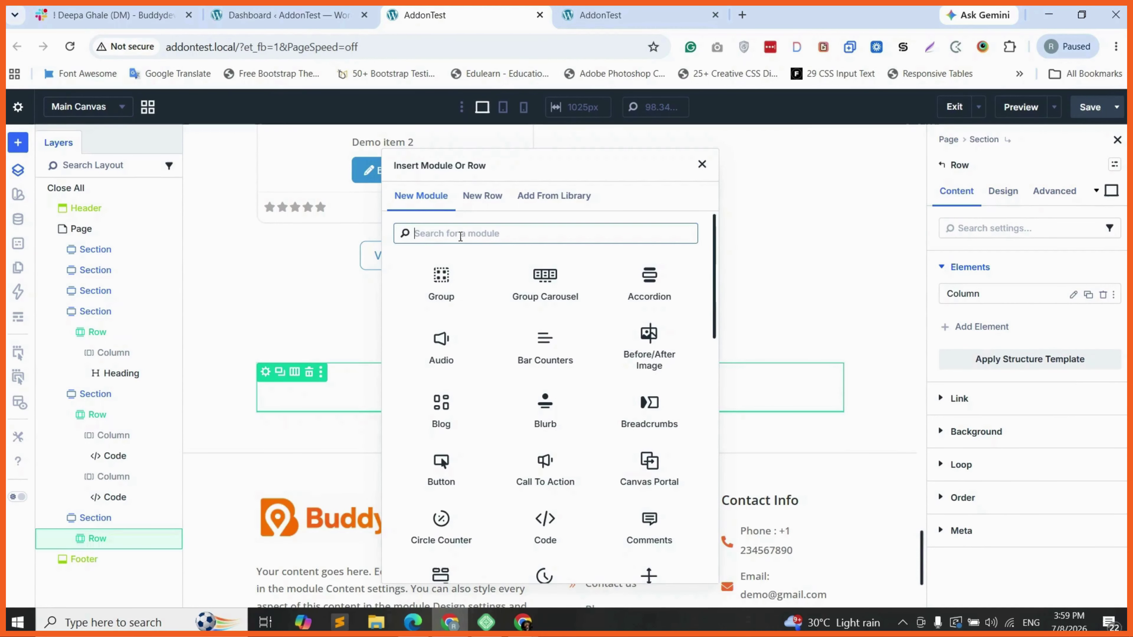
pyautogui.write('head')
pyautogui.click(441, 282)
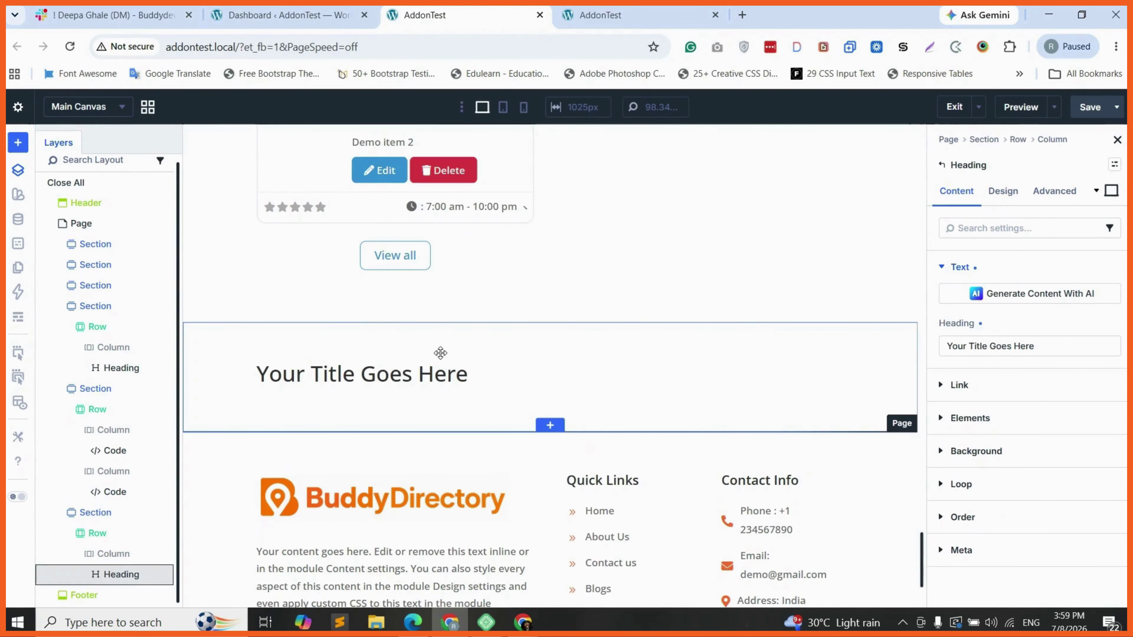
# - Replace the new heading's placeholder text with "Blogs"
pyautogui.doubleClick(420, 370)
pyautogui.hotkey('ctrl', 'a')
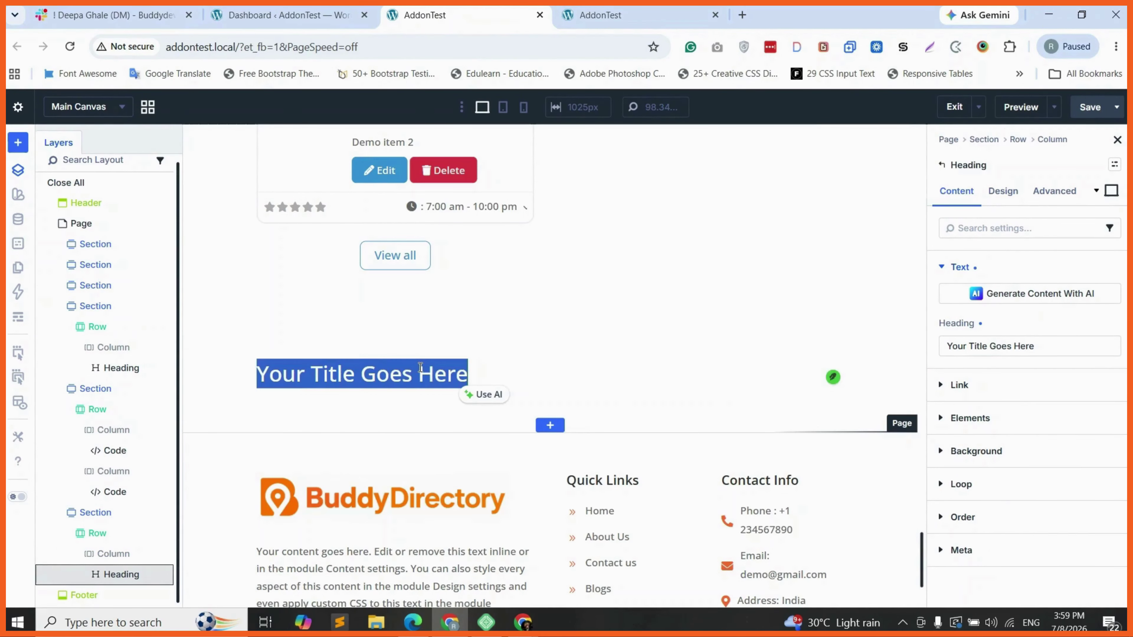
pyautogui.write('Blohs')
pyautogui.hotkey('ctrl', 'a')
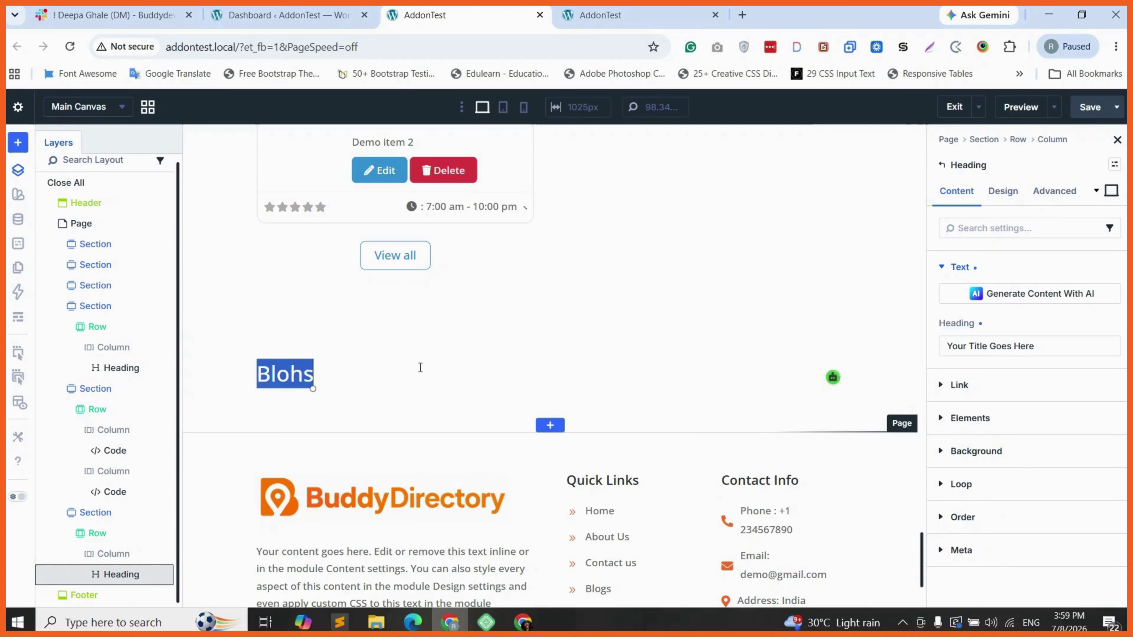
pyautogui.write('Blogs')
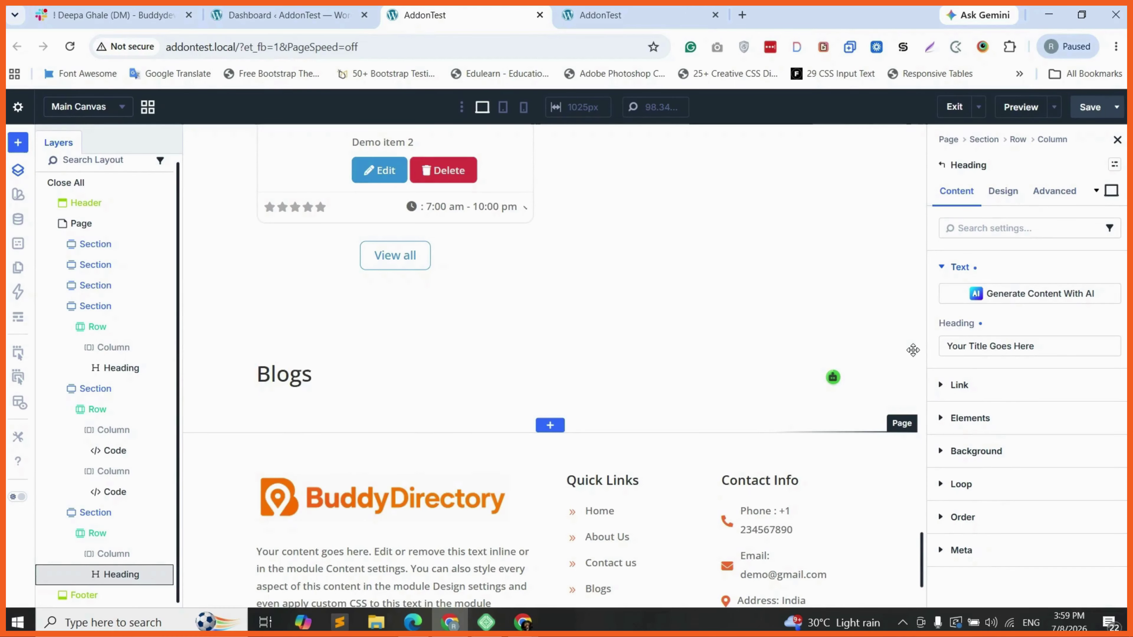
# - Set the "Blogs" heading to level H2 and center its text
pyautogui.click(1003, 191)
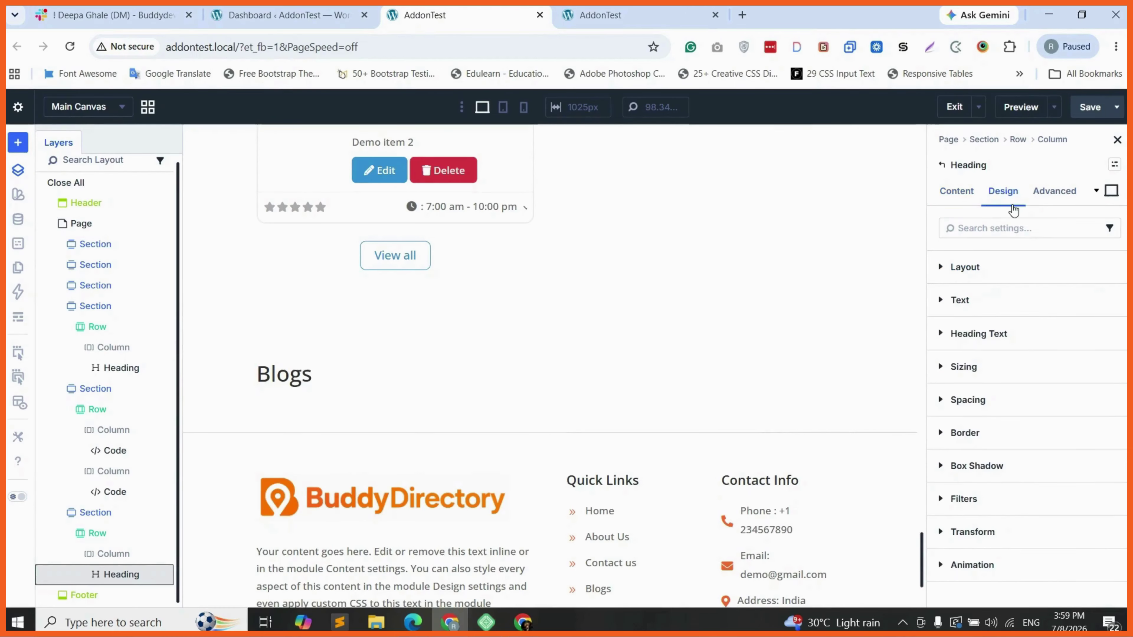
pyautogui.click(997, 340)
pyautogui.click(973, 382)
pyautogui.scroll(-3, 976, 446)
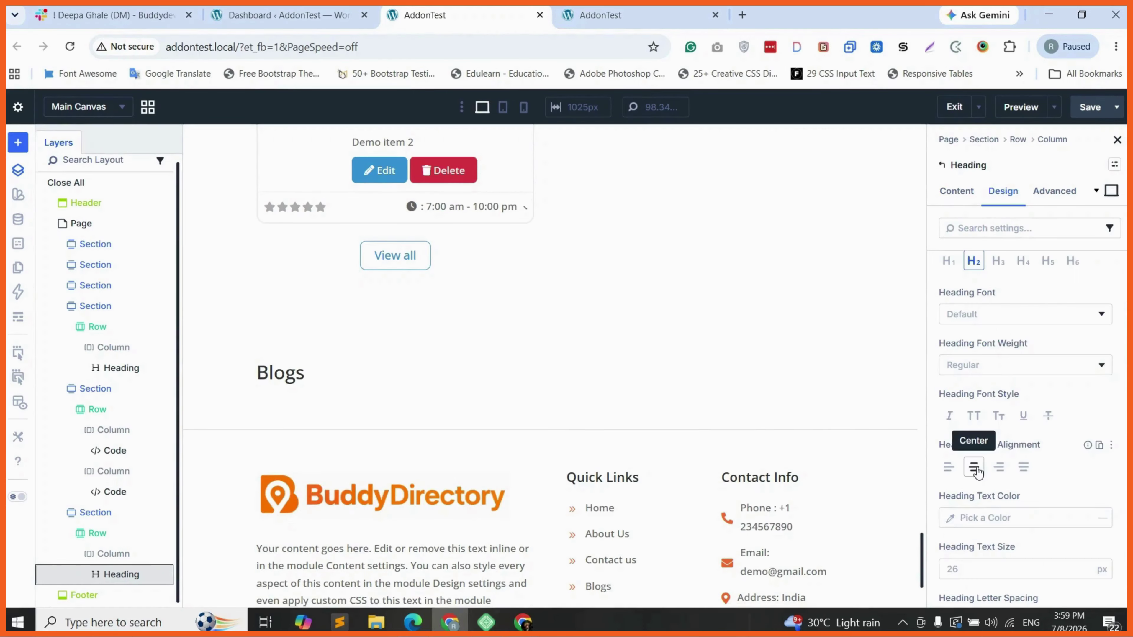
pyautogui.click(974, 467)
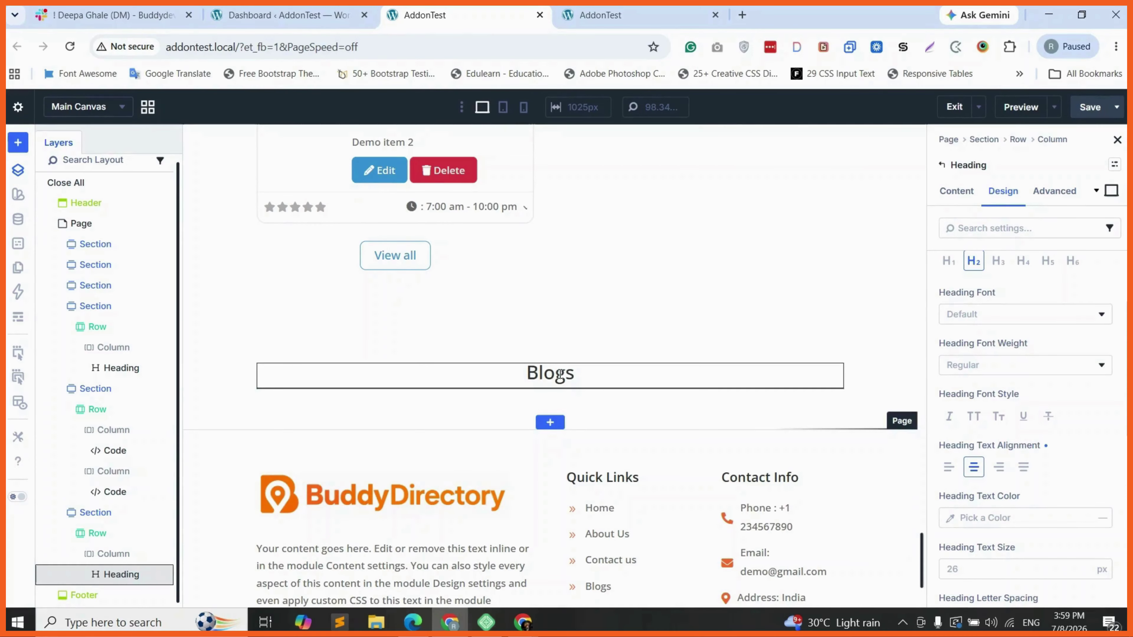
# - Add a single-column section below the "Blogs" heading and insert a Post Carousel module in it
pyautogui.click(553, 421)
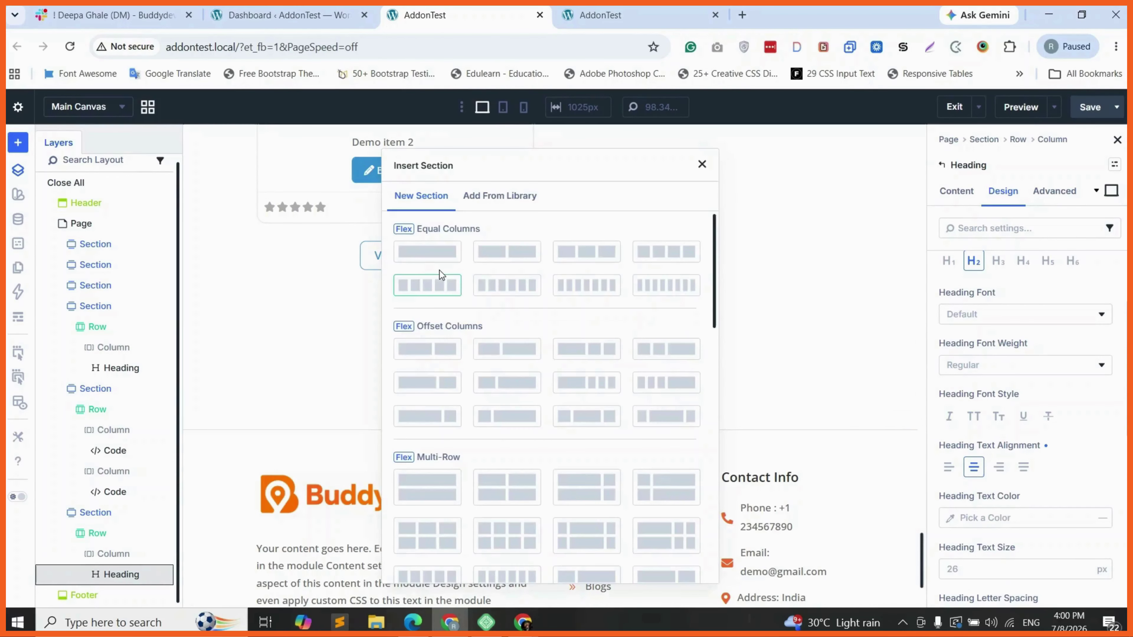
pyautogui.click(439, 270)
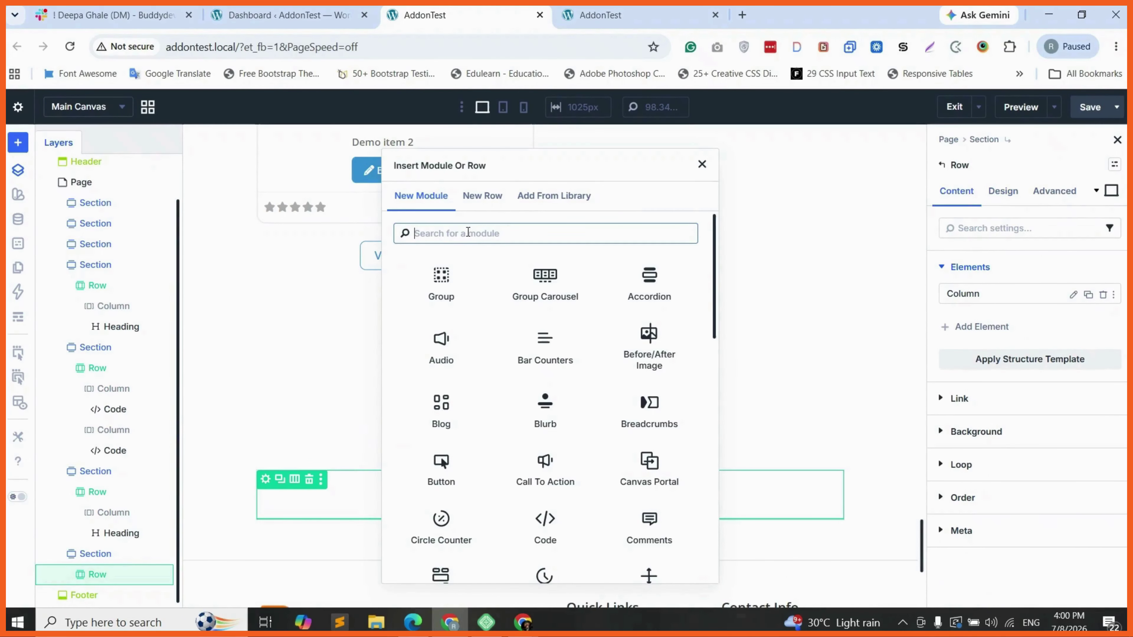
pyautogui.write('po')
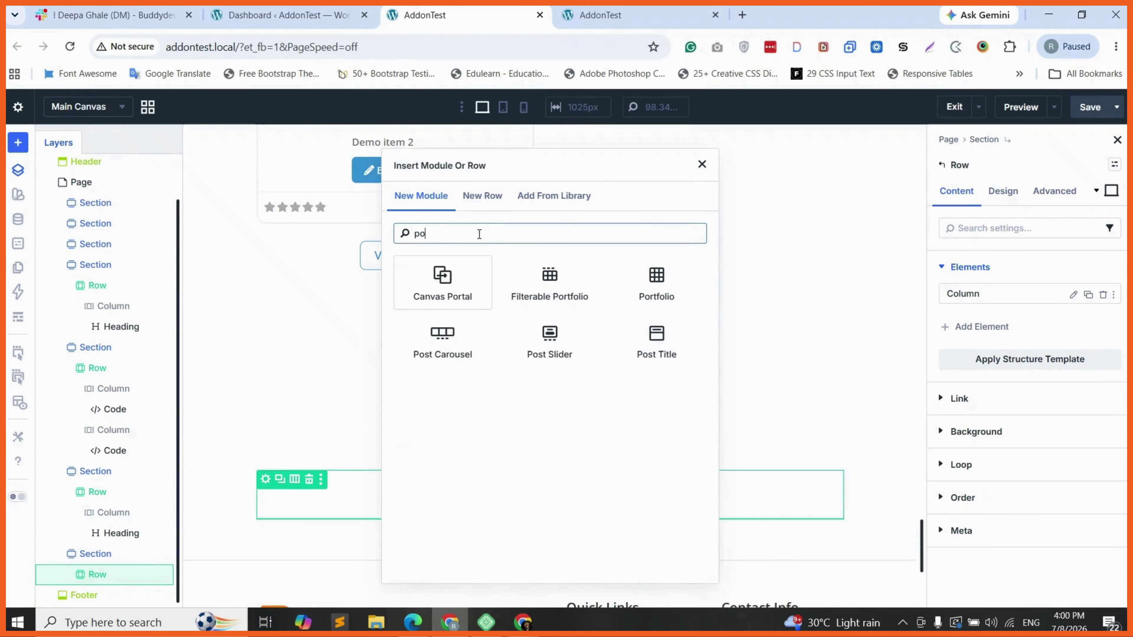
pyautogui.write('st')
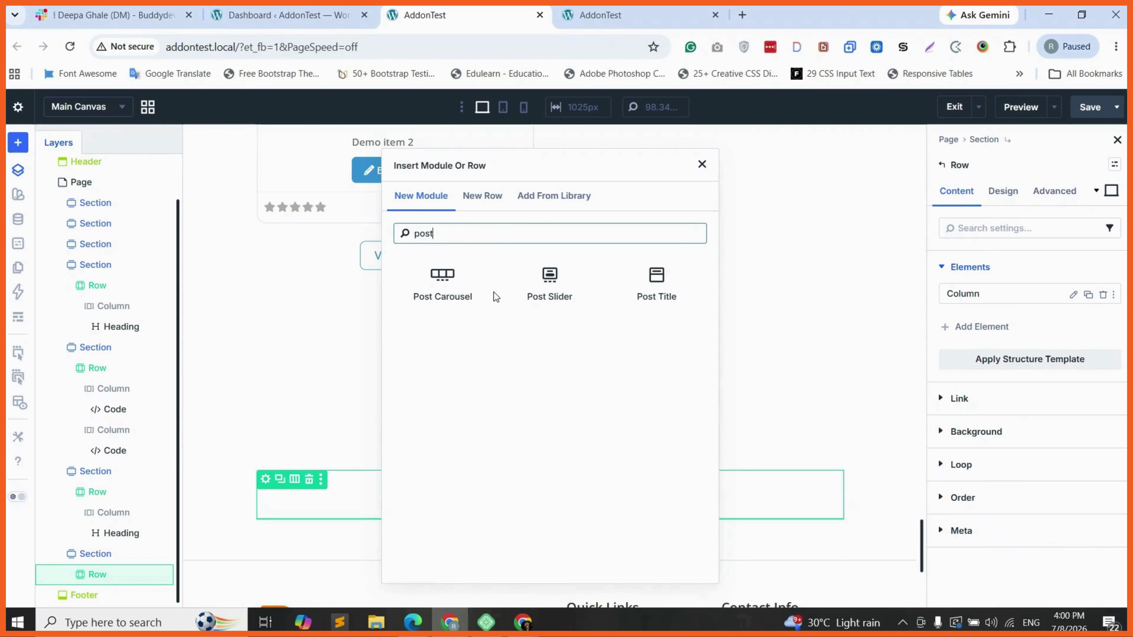
pyautogui.click(447, 300)
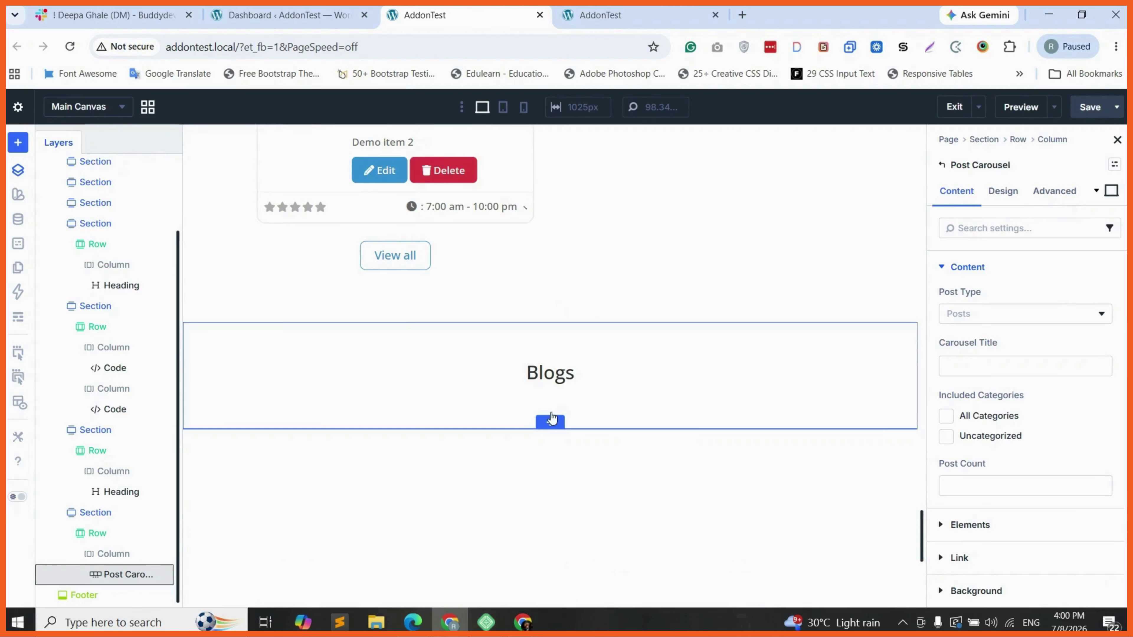
pyautogui.scroll(-2, 599, 445)
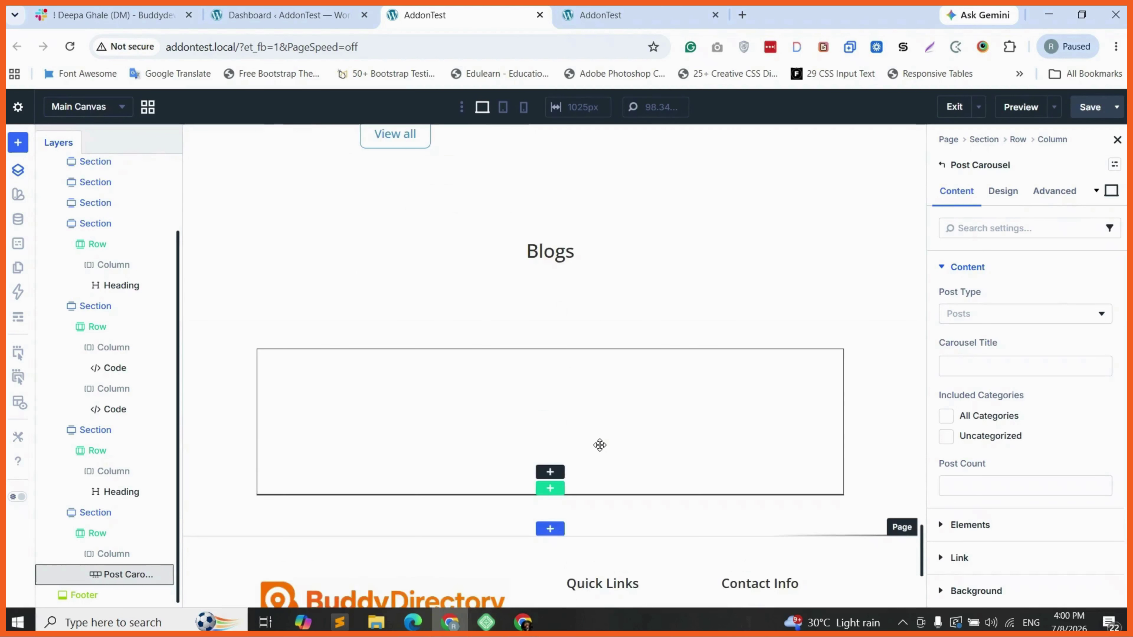
# - Set the carousel to the Posts post type with All Categories included and a post count of 3
pyautogui.click(981, 315)
pyautogui.click(981, 318)
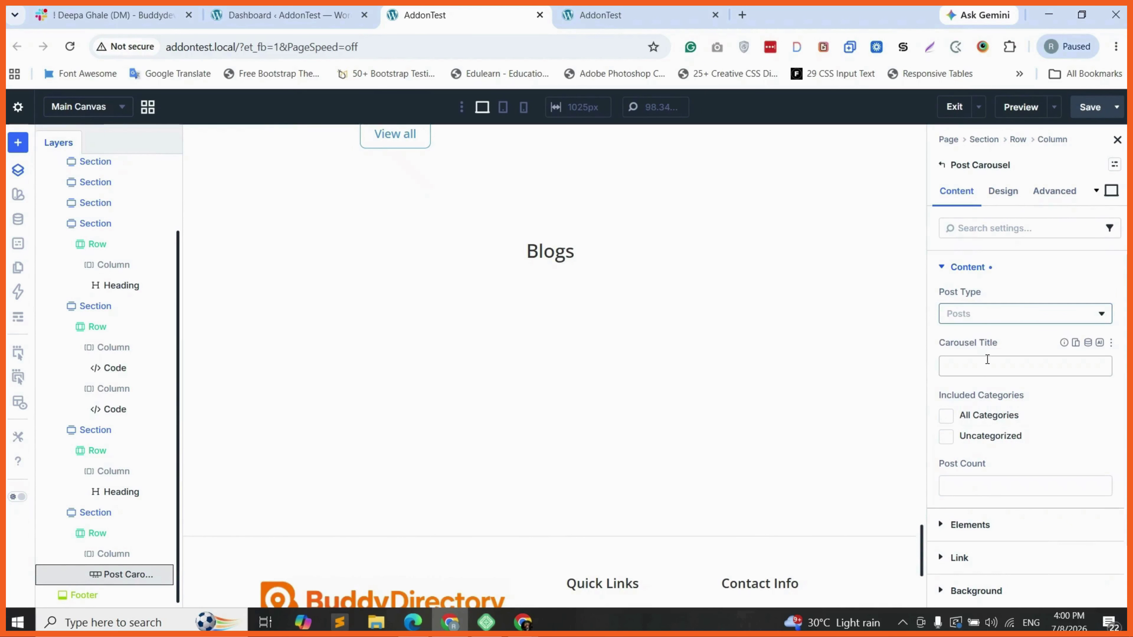
pyautogui.click(946, 416)
pyautogui.scroll(-1, 974, 436)
pyautogui.click(973, 425)
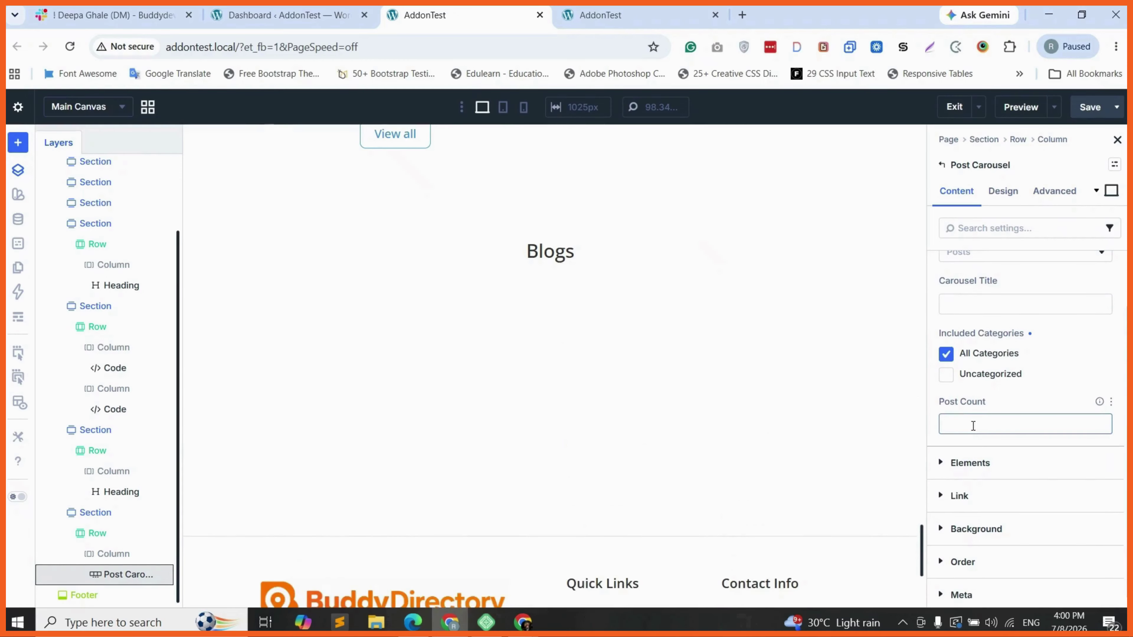
pyautogui.write('3')
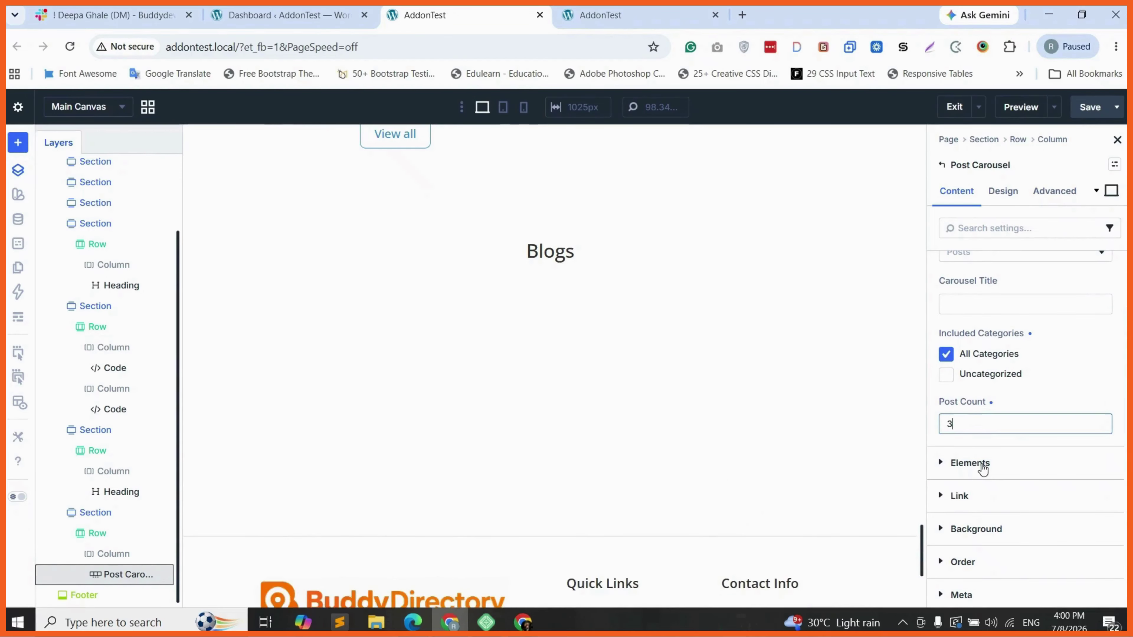
# - Switch to the WordPress dashboard and open the list of posts
pyautogui.click(288, 16)
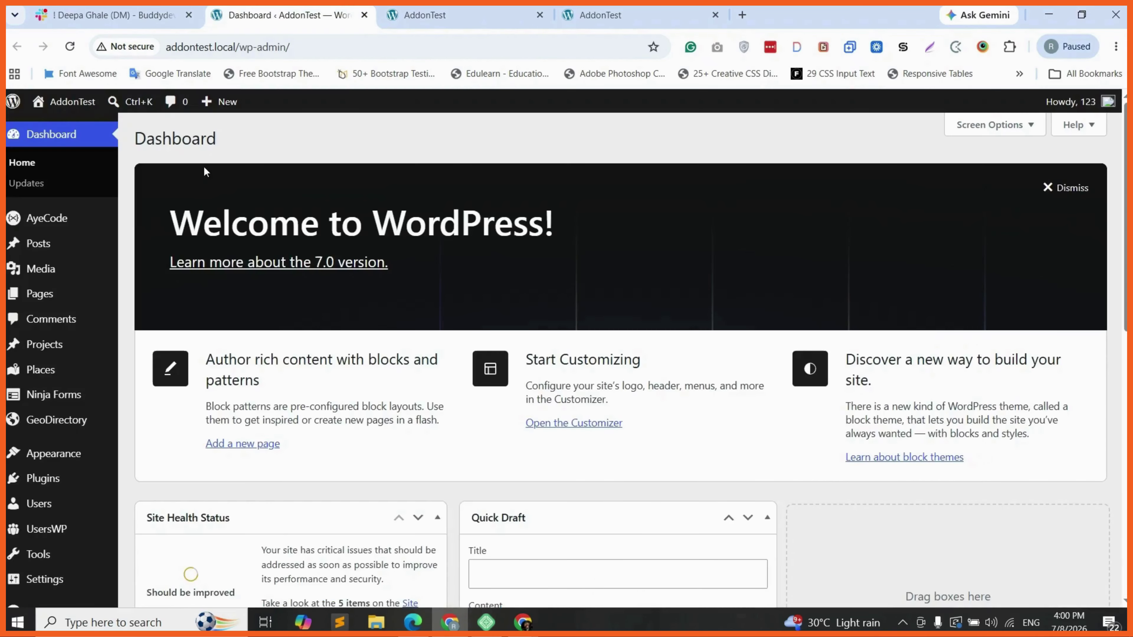
pyautogui.click(147, 246)
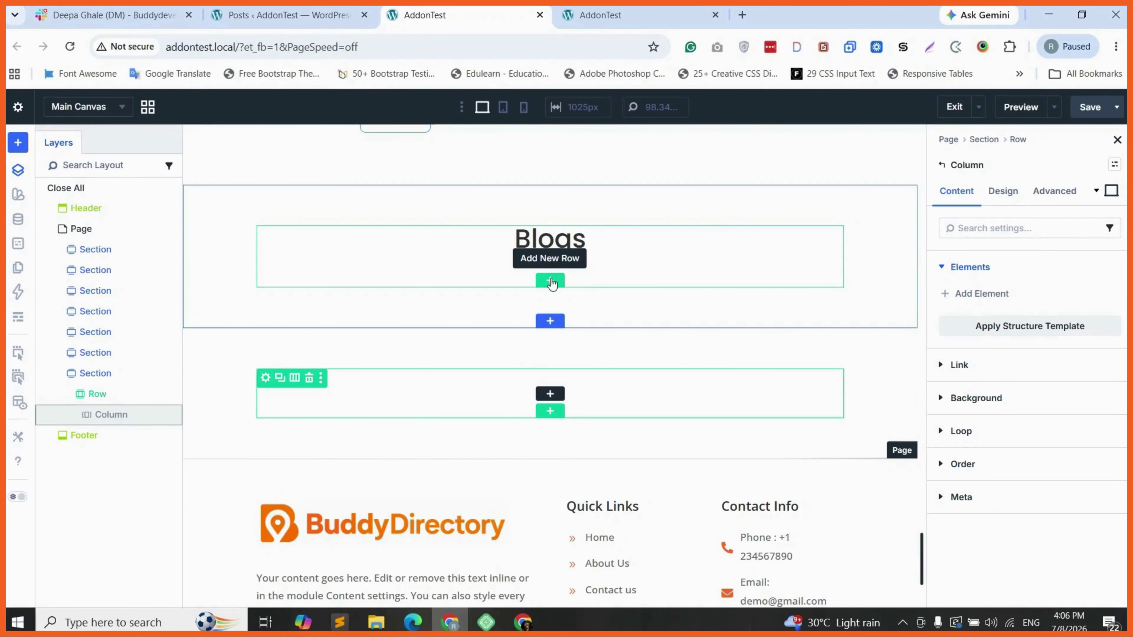
# - Delete the empty section below "Blogs", and add a single-column row with a Post Slider module under the heading
pyautogui.rightClick(516, 348)
pyautogui.click(555, 431)
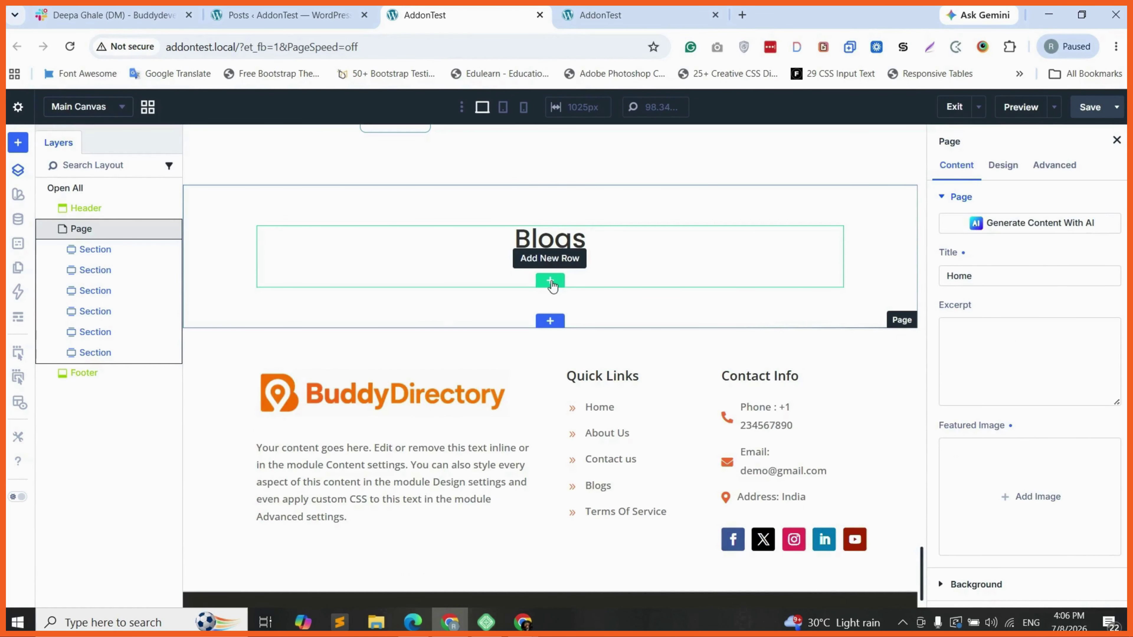
pyautogui.click(550, 282)
pyautogui.click(419, 255)
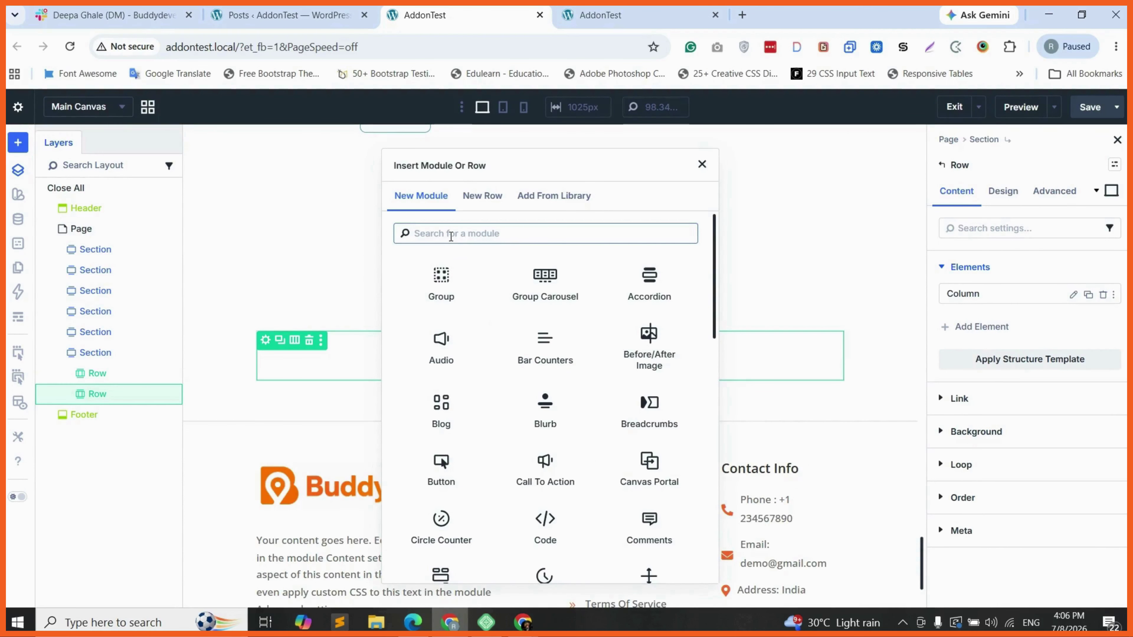
pyautogui.write('post')
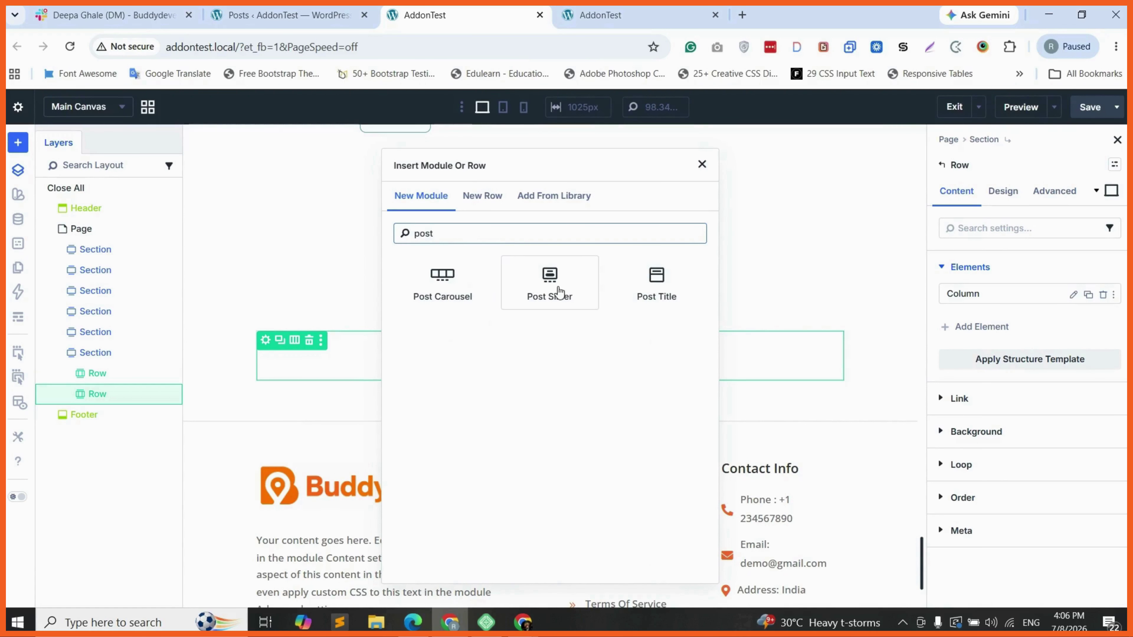
pyautogui.click(561, 291)
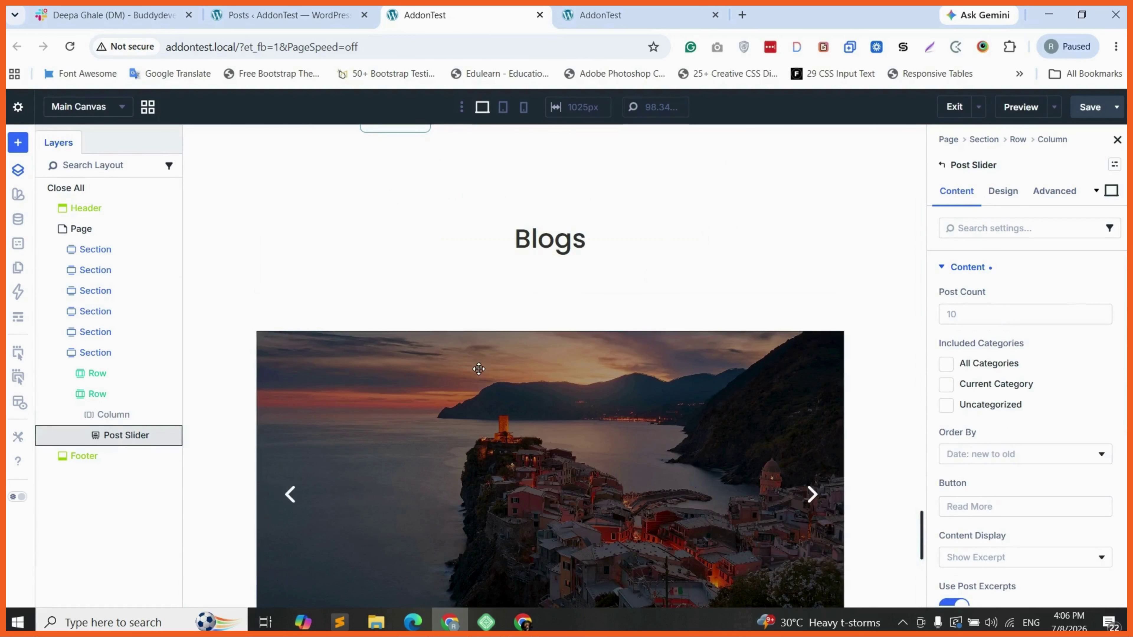
# - Set the Post Slider to 10 posts from All Categories, ordered by date from new to old
pyautogui.click(962, 314)
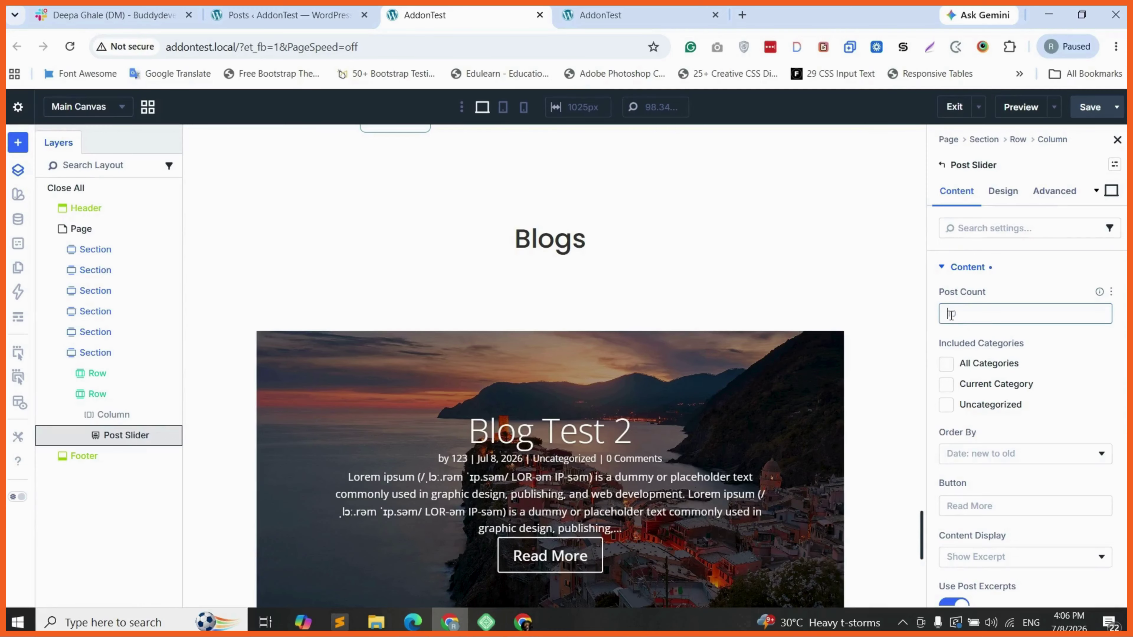
pyautogui.write('10')
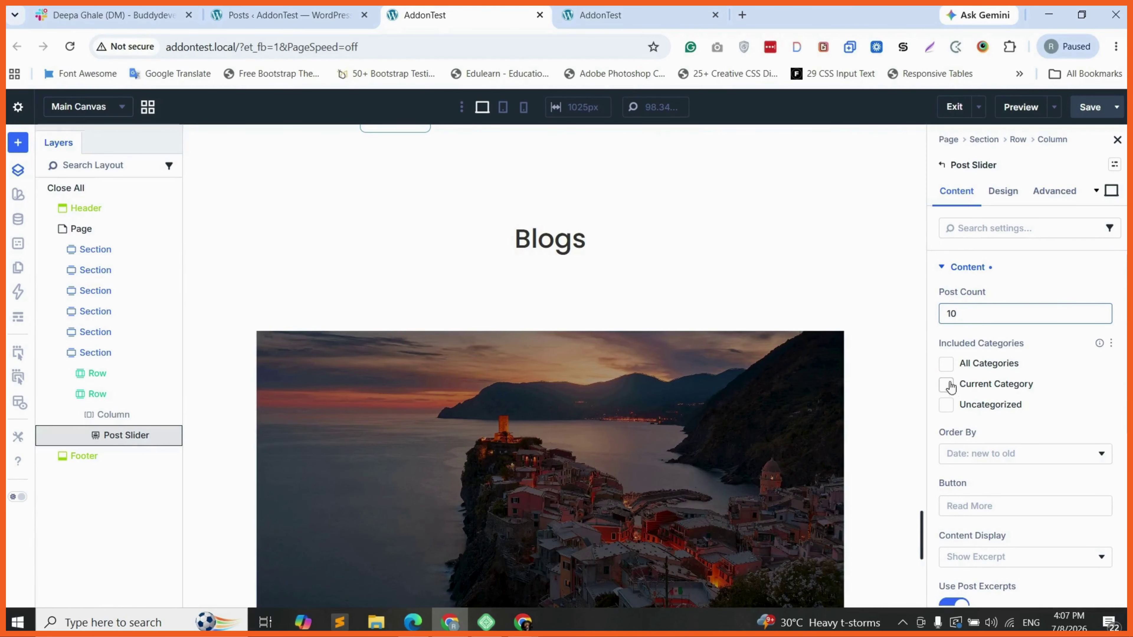
pyautogui.click(946, 363)
pyautogui.scroll(-2, 949, 387)
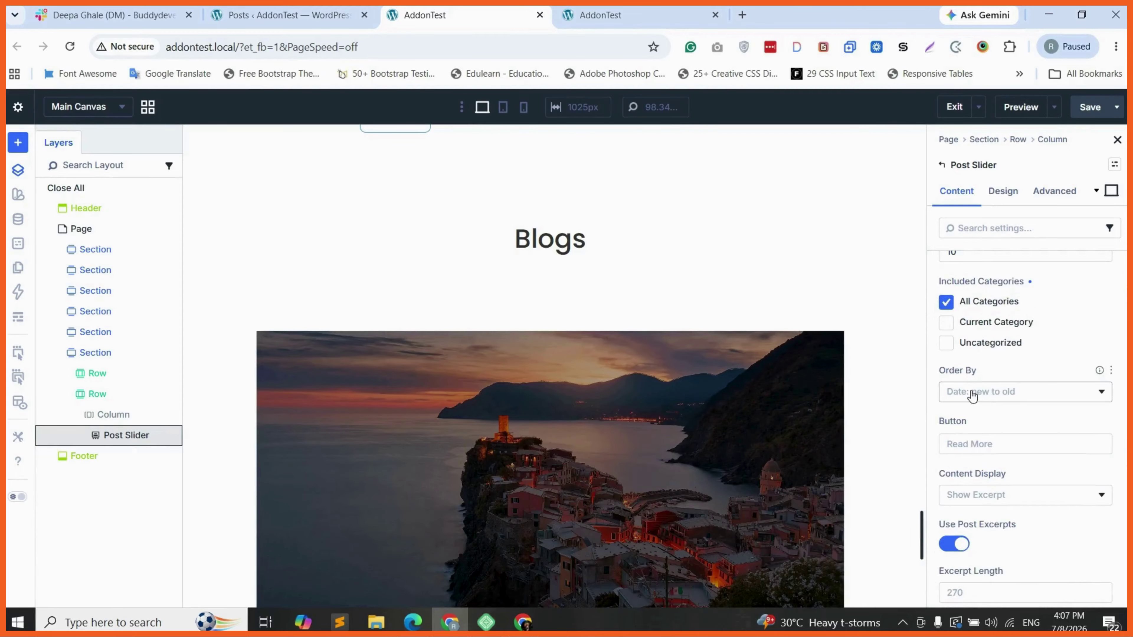
pyautogui.click(983, 396)
pyautogui.click(983, 398)
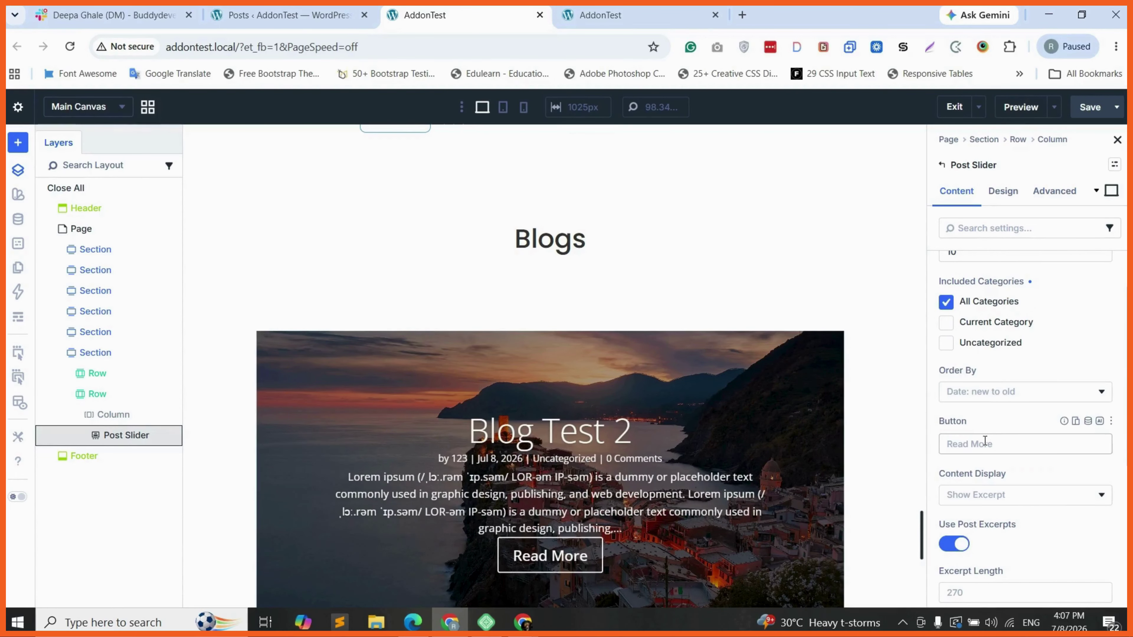
pyautogui.scroll(-1, 985, 441)
pyautogui.scroll(-2, 984, 442)
pyautogui.scroll(4, 992, 460)
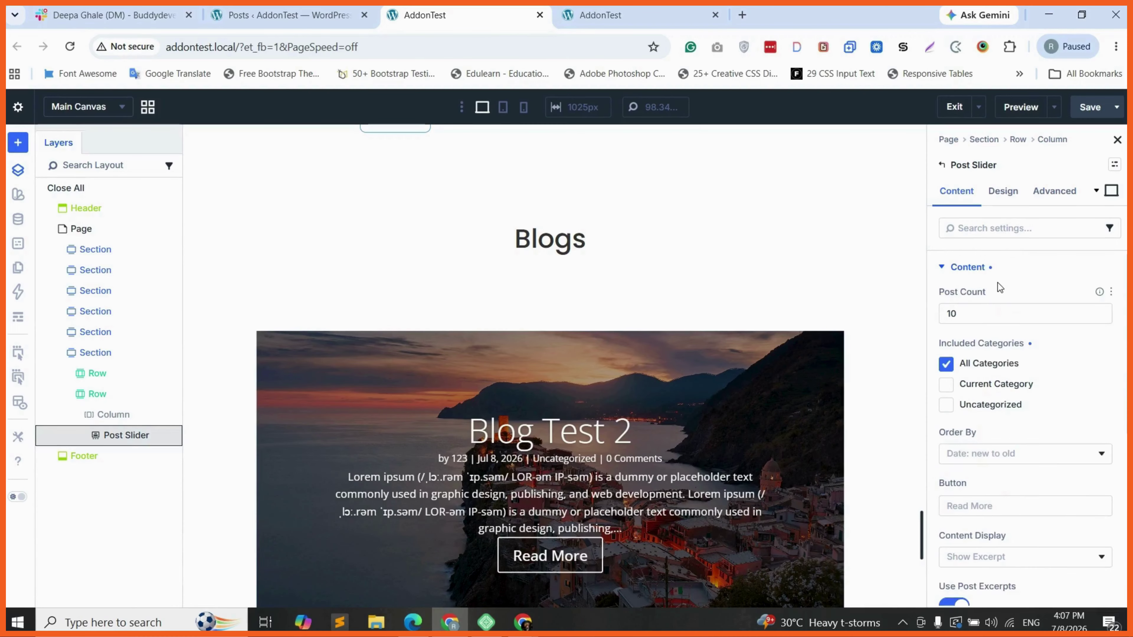
# - Try the Row layout direction for the Post Slider, and set it back to Column
pyautogui.click(1003, 191)
pyautogui.click(963, 267)
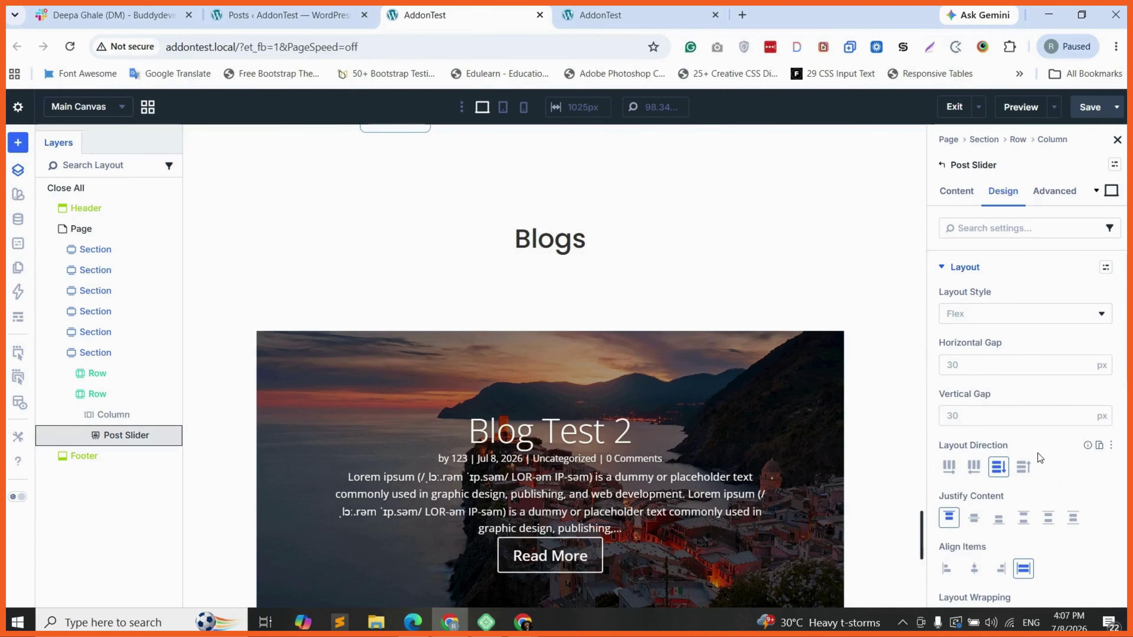
pyautogui.scroll(-1, 1048, 473)
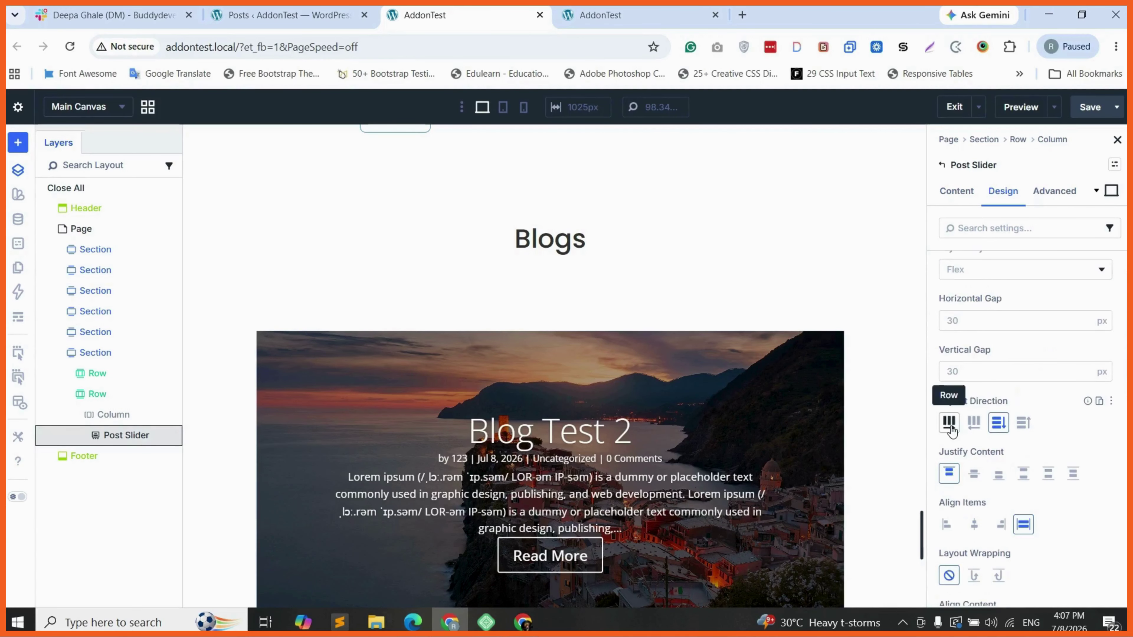
pyautogui.click(949, 424)
pyautogui.scroll(-2, 855, 428)
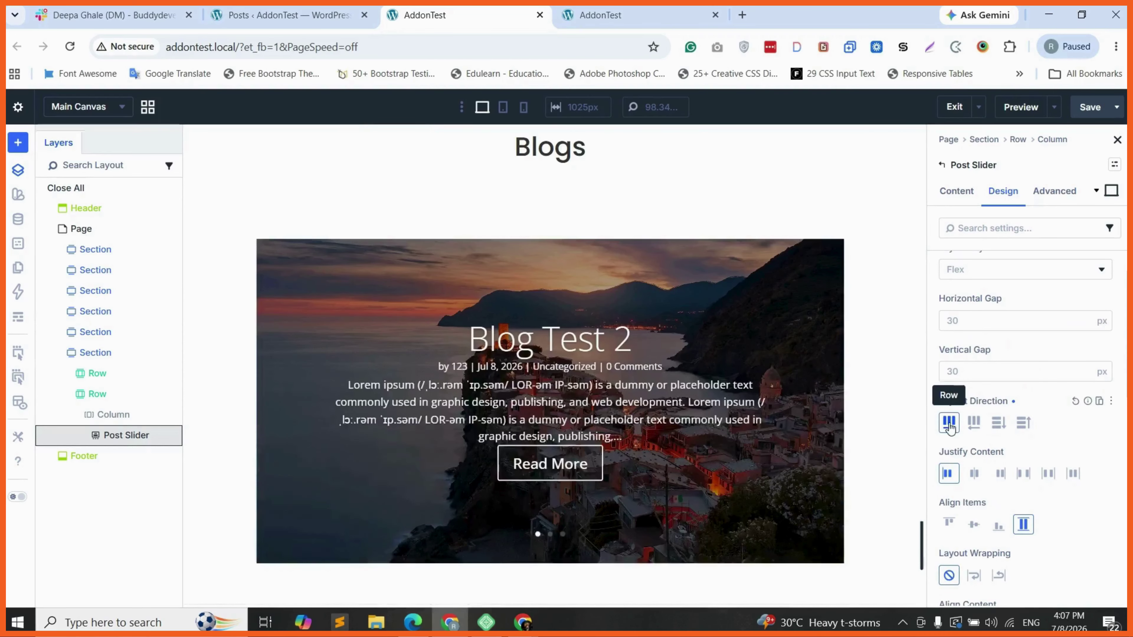
pyautogui.click(998, 422)
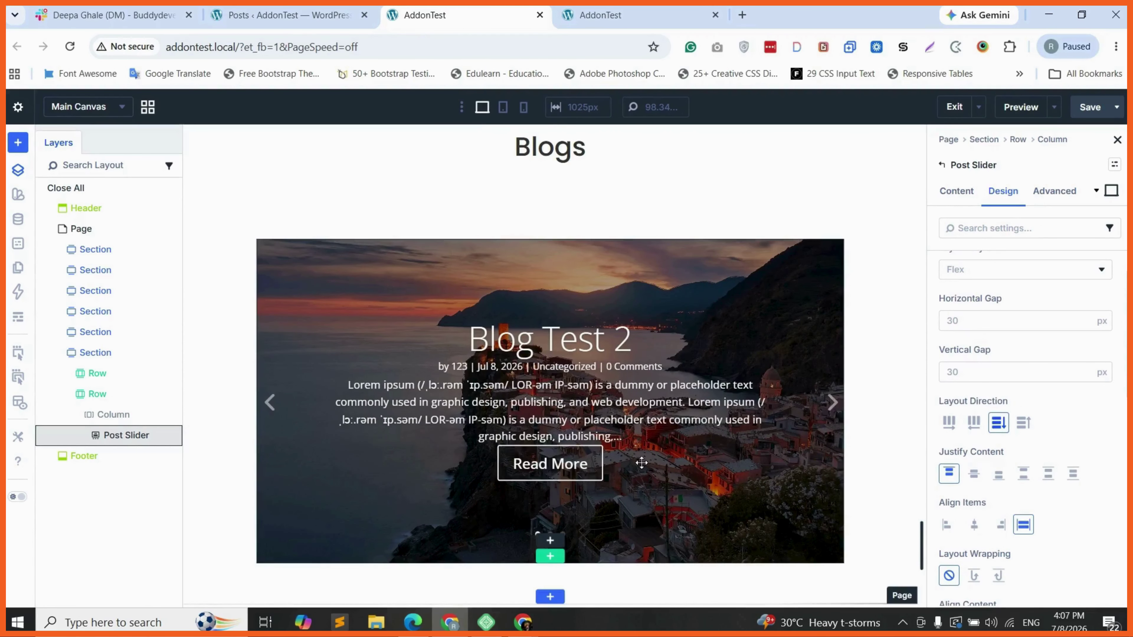
pyautogui.scroll(-1, 632, 430)
pyautogui.scroll(4, 310, 311)
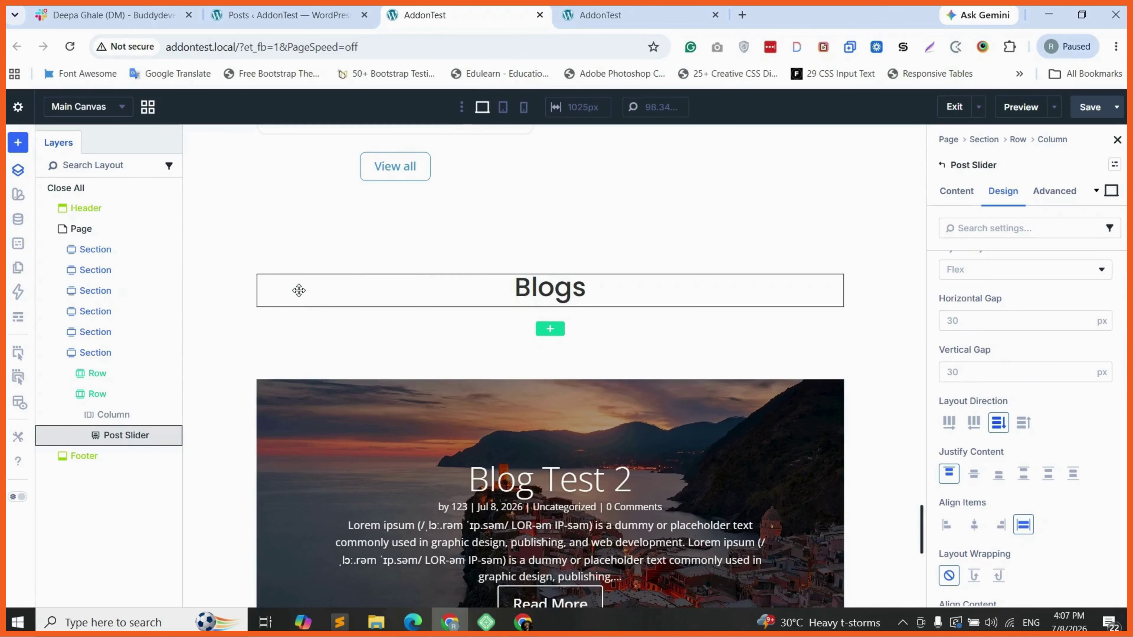
# - Set the top and bottom padding of the "Blogs" section to 0 px
pyautogui.click(274, 349)
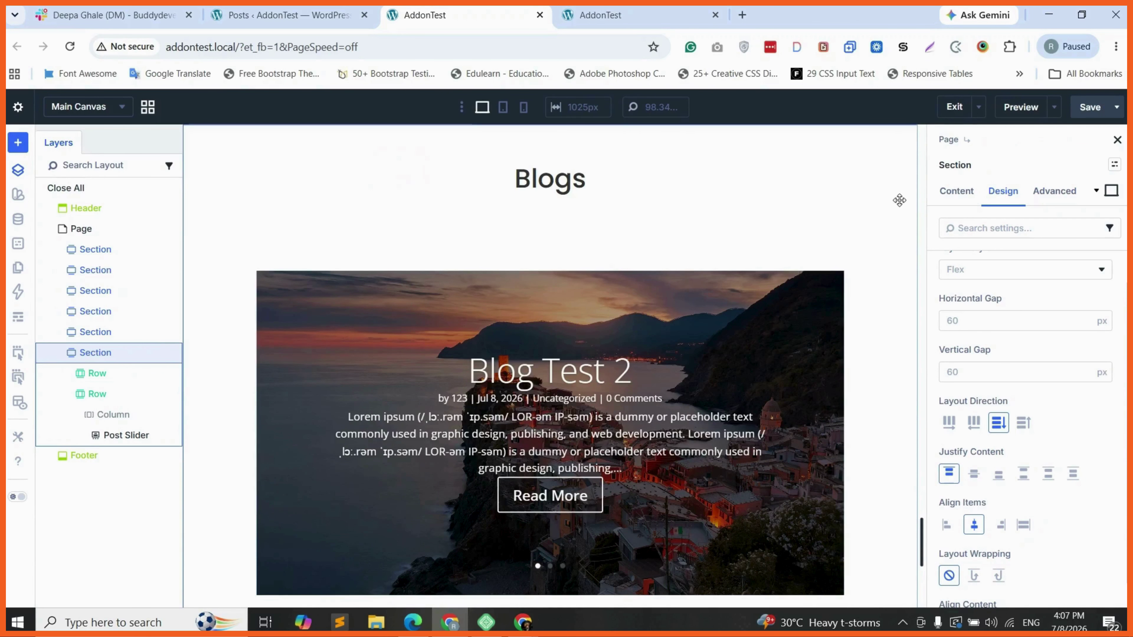
pyautogui.click(998, 201)
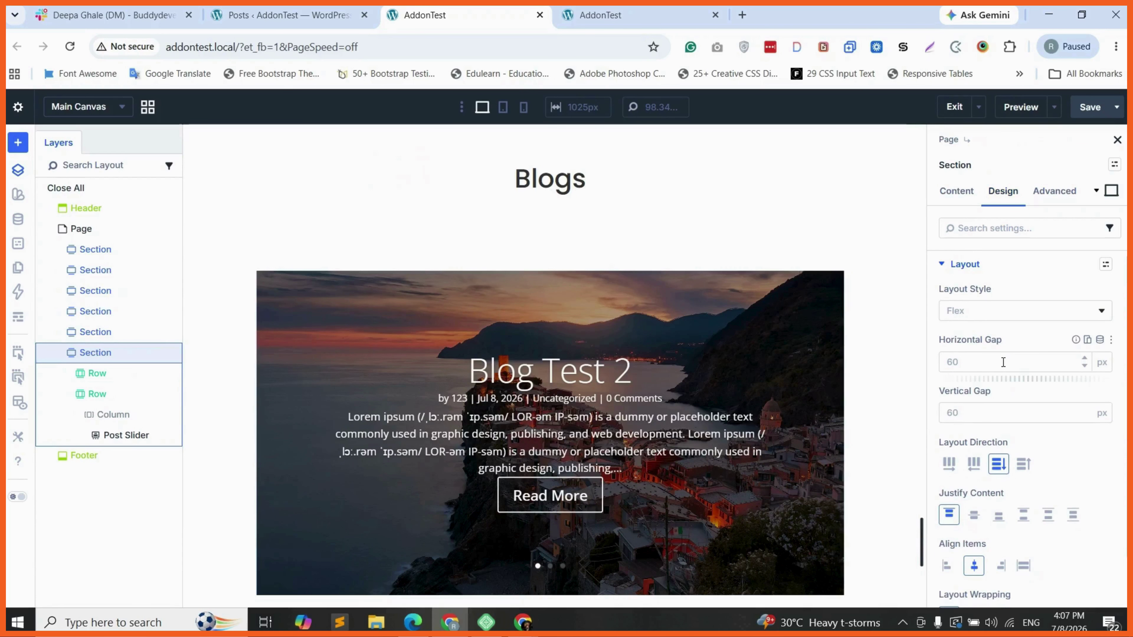
pyautogui.scroll(-5, 972, 466)
pyautogui.click(977, 551)
pyautogui.scroll(-4, 988, 545)
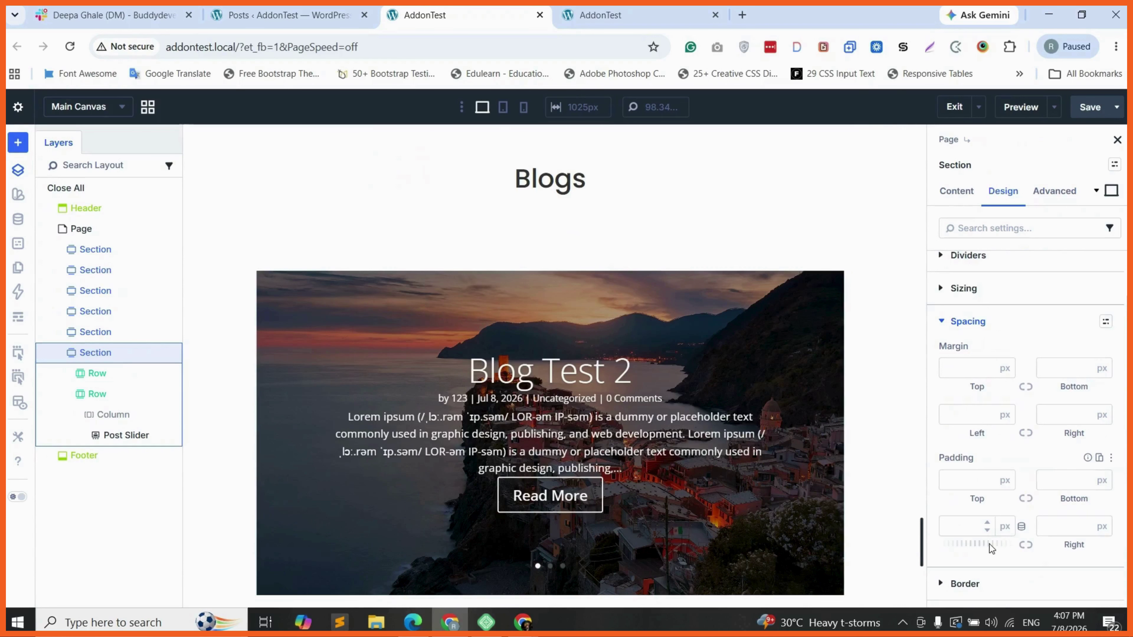
pyautogui.click(958, 482)
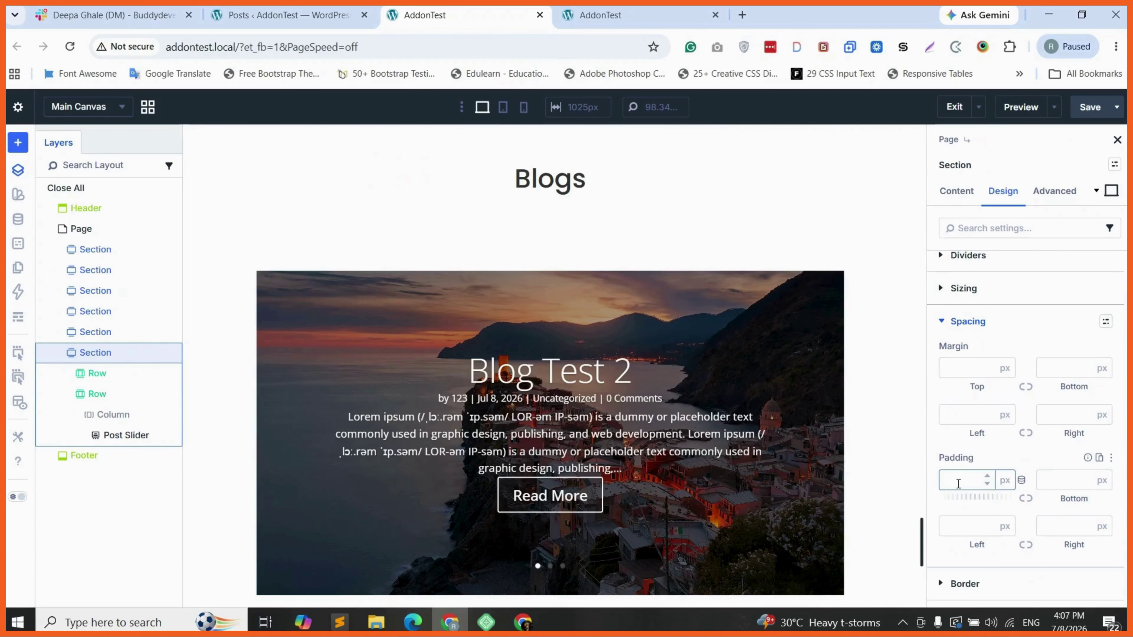
pyautogui.write('0')
pyautogui.click(1026, 498)
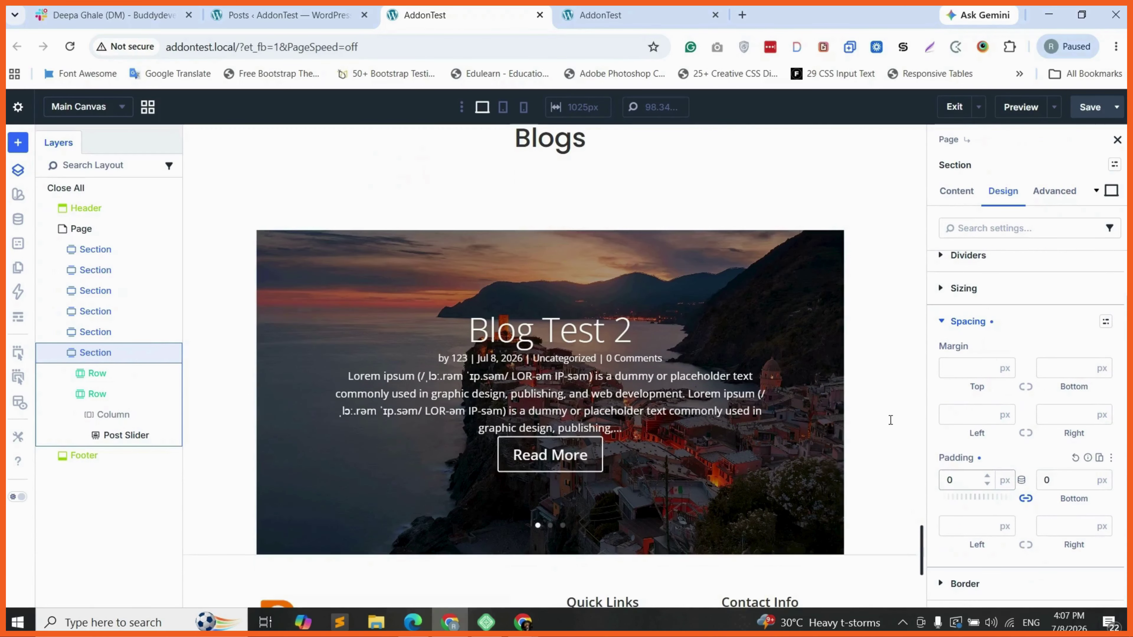
pyautogui.scroll(2, 594, 246)
pyautogui.scroll(2, 595, 246)
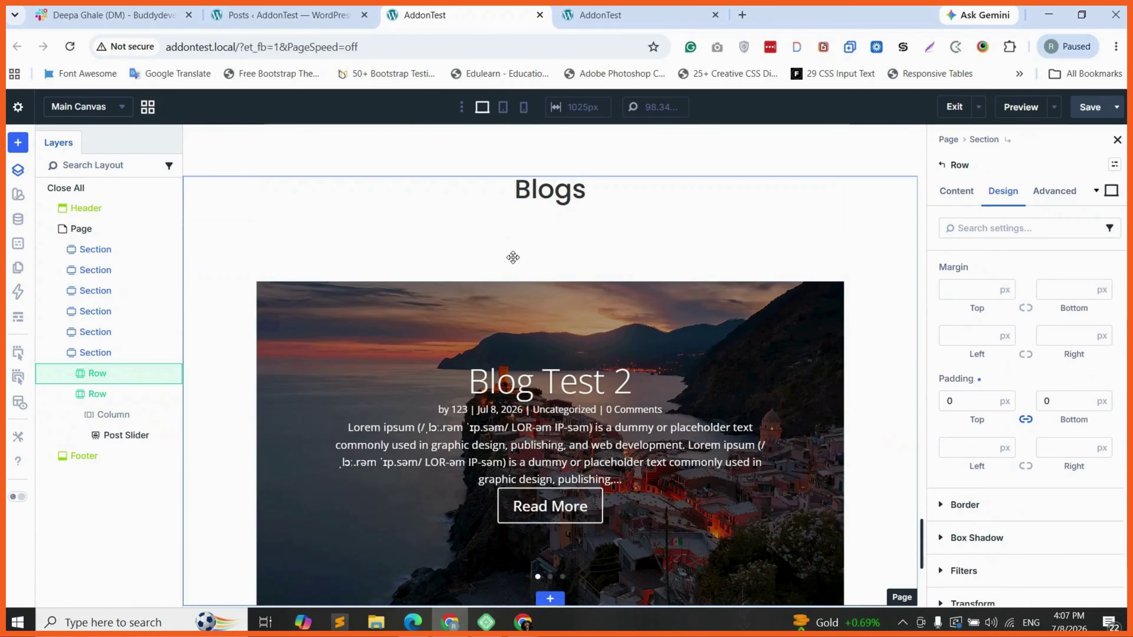
# - Set the top and bottom margins of both the Post Slider row and the "Blogs" heading row to 0 px
pyautogui.click(109, 357)
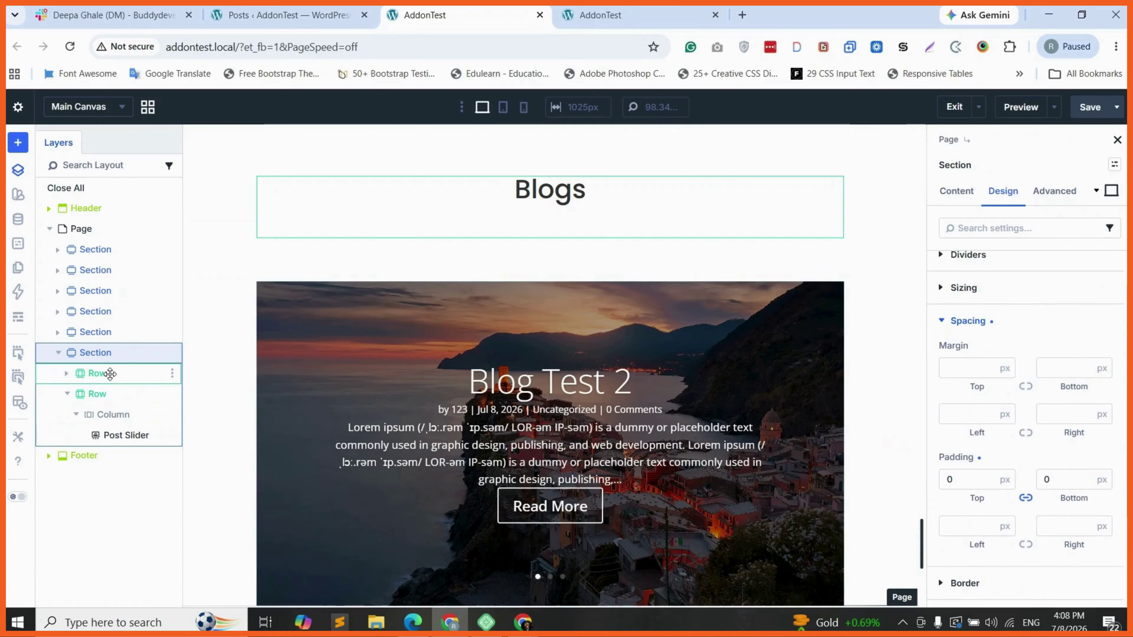
pyautogui.click(108, 397)
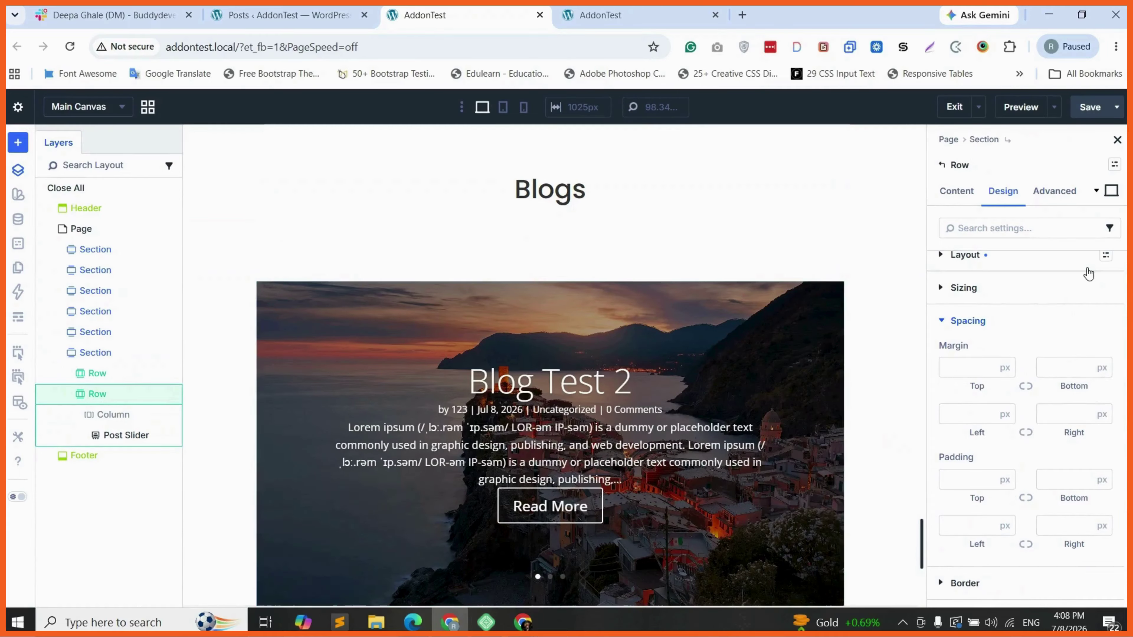
pyautogui.click(964, 365)
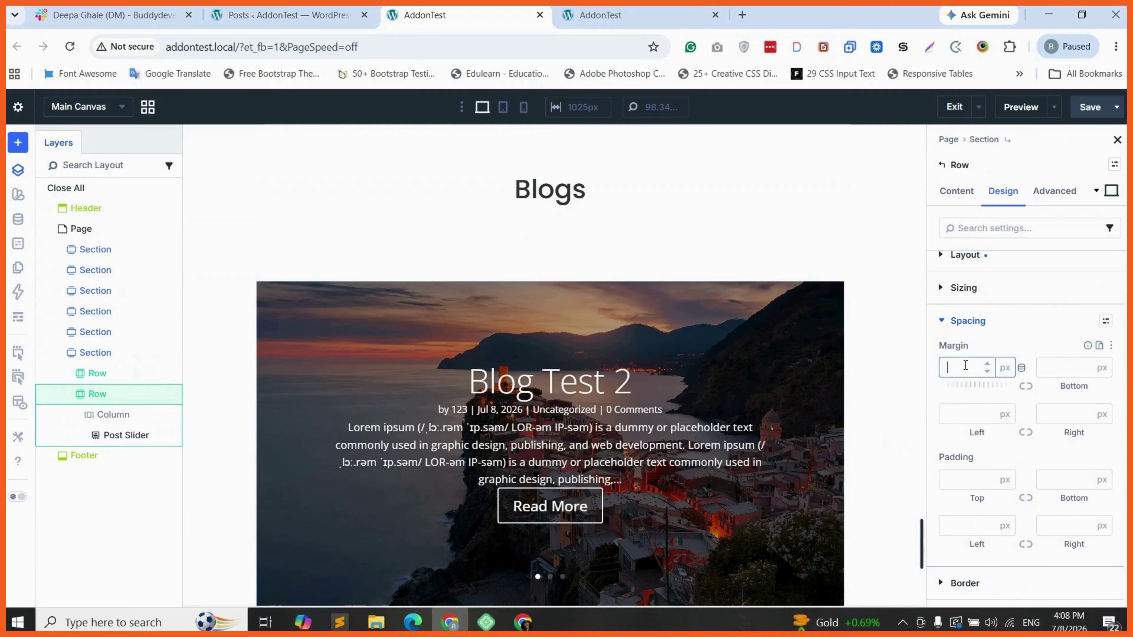
pyautogui.write('0')
pyautogui.click(1025, 387)
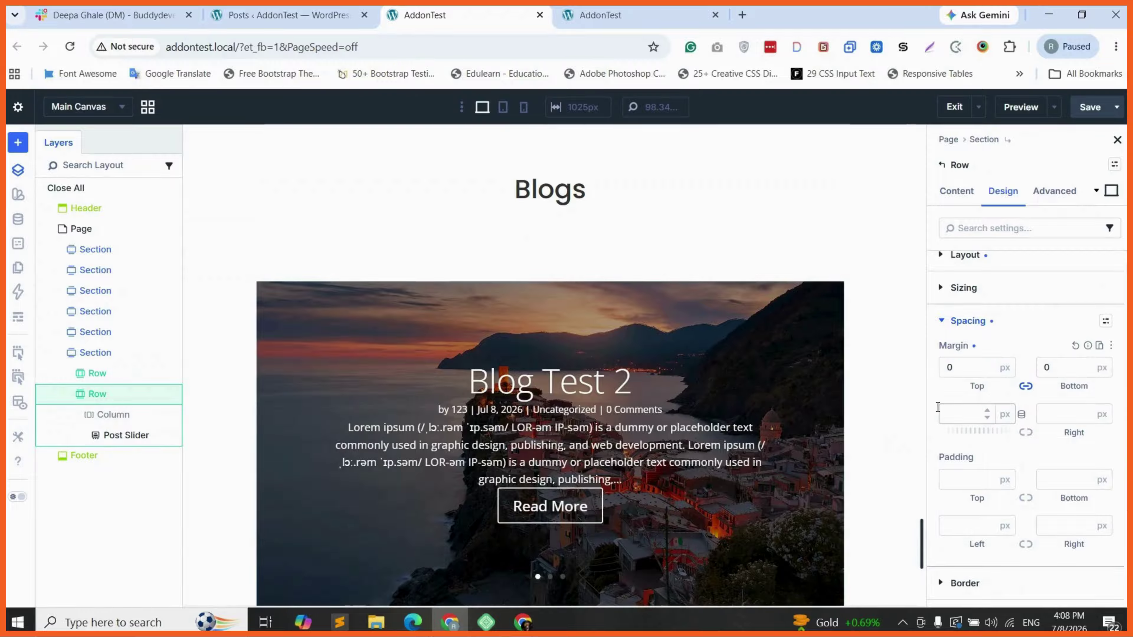
pyautogui.click(100, 373)
pyautogui.click(960, 368)
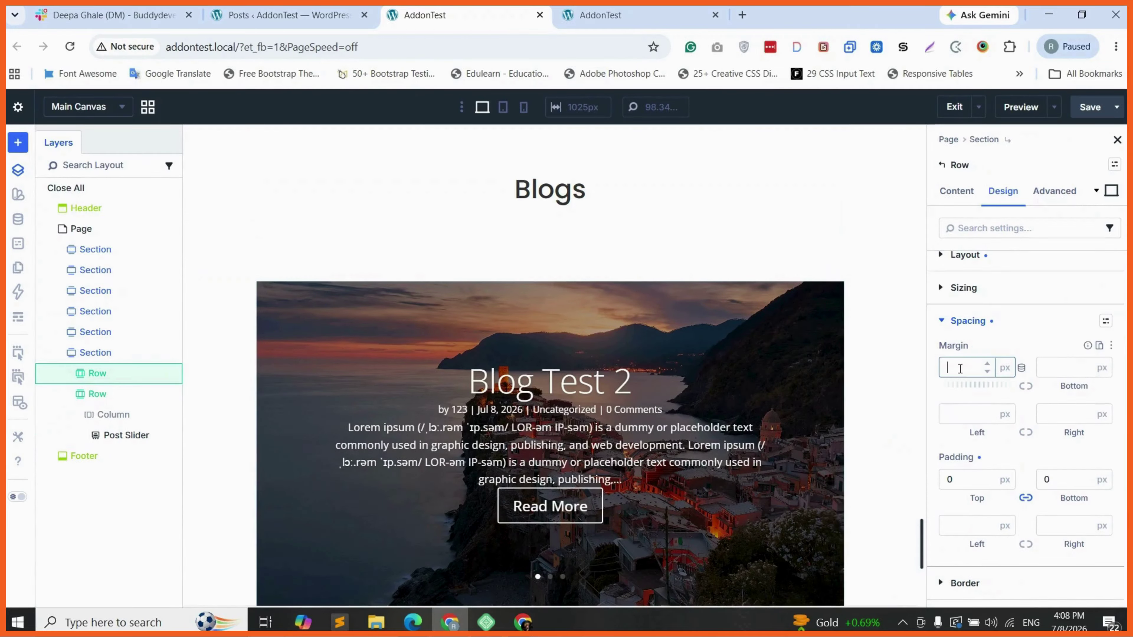
pyautogui.write('0')
pyautogui.click(1025, 385)
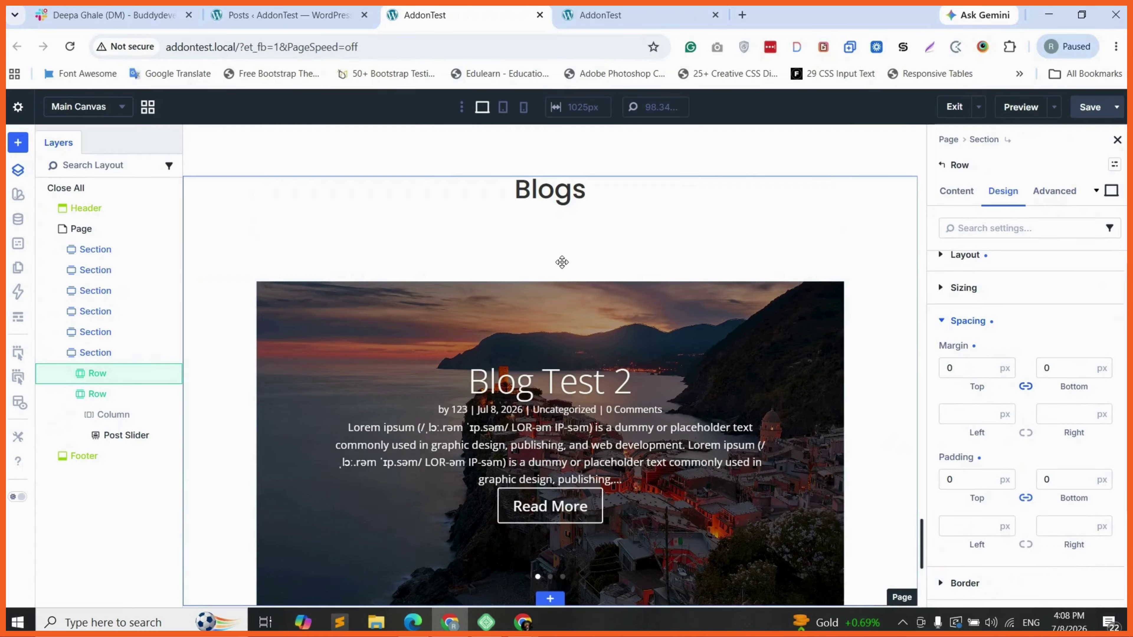
# - Unlink the Post Slider row's vertical margins, set its bottom margin to 50 px, and link its top and bottom padding
pyautogui.click(556, 264)
pyautogui.scroll(3, 555, 263)
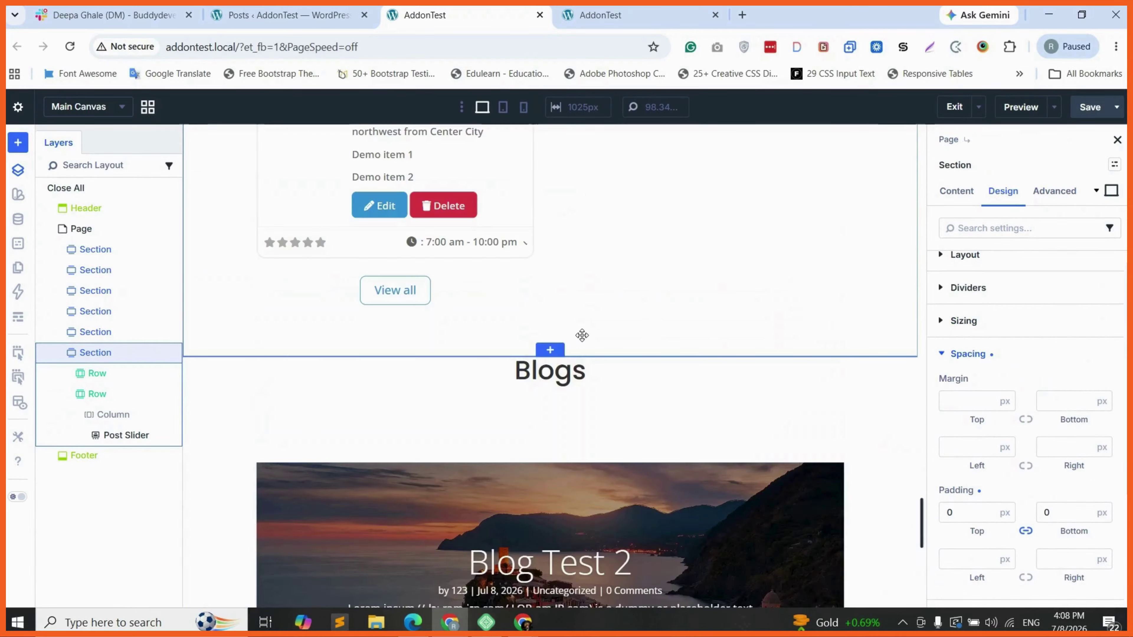
pyautogui.scroll(-5, 512, 353)
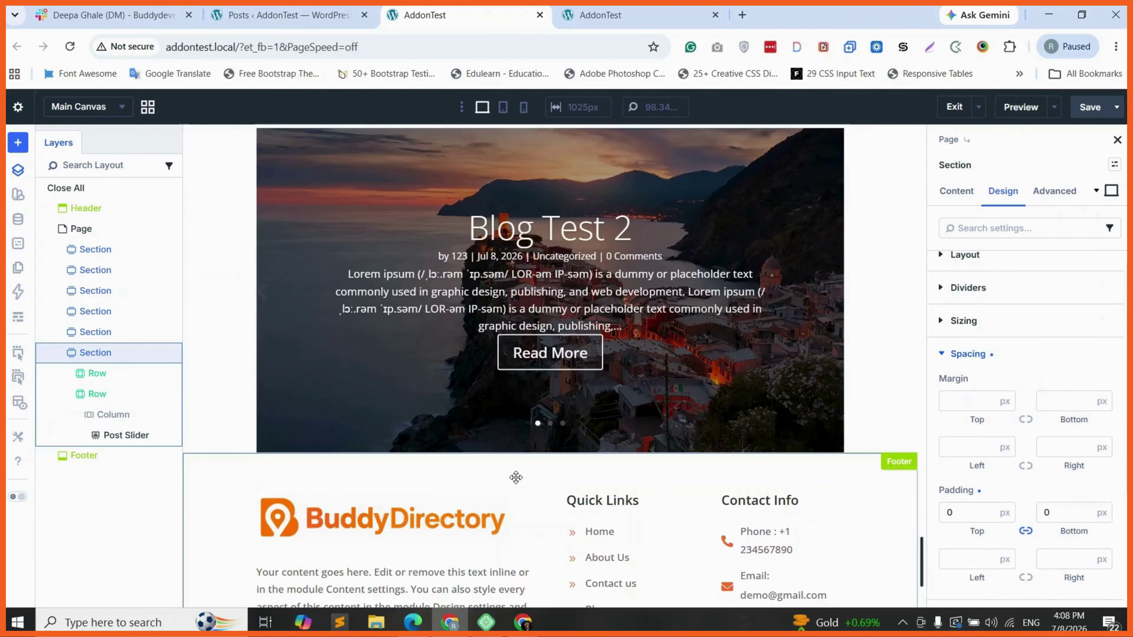
pyautogui.click(105, 395)
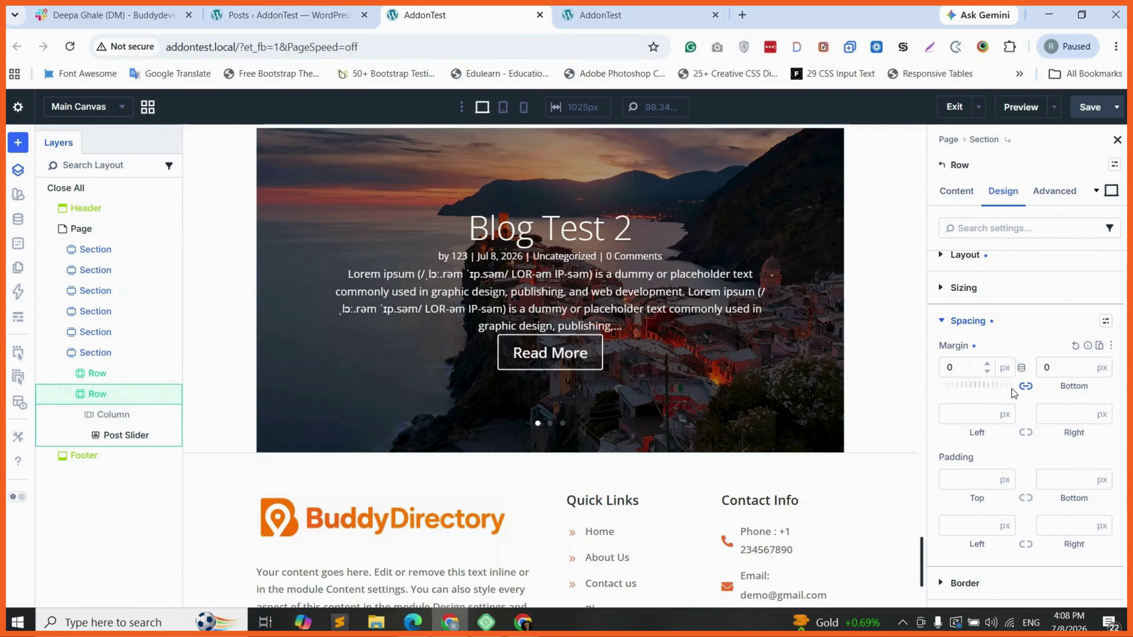
pyautogui.click(1025, 386)
pyautogui.click(1048, 367)
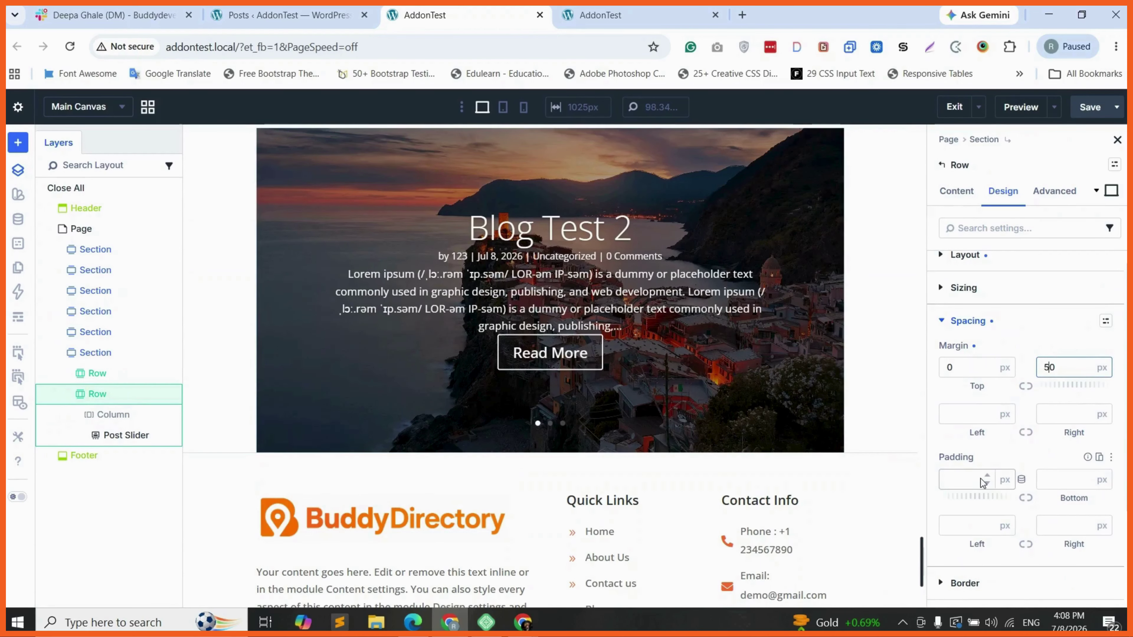
pyautogui.click(1025, 497)
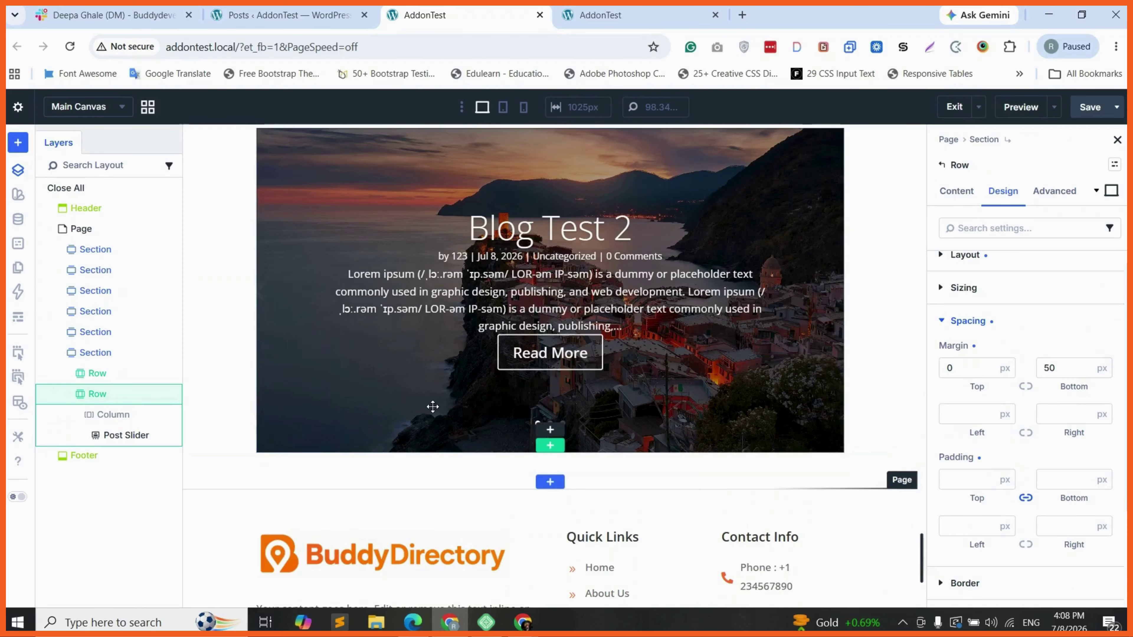
# - Add a new section with a single-column row between the "Blogs" section and the footer, leaving the row empty
pyautogui.scroll(1, 593, 377)
pyautogui.scroll(1, 521, 508)
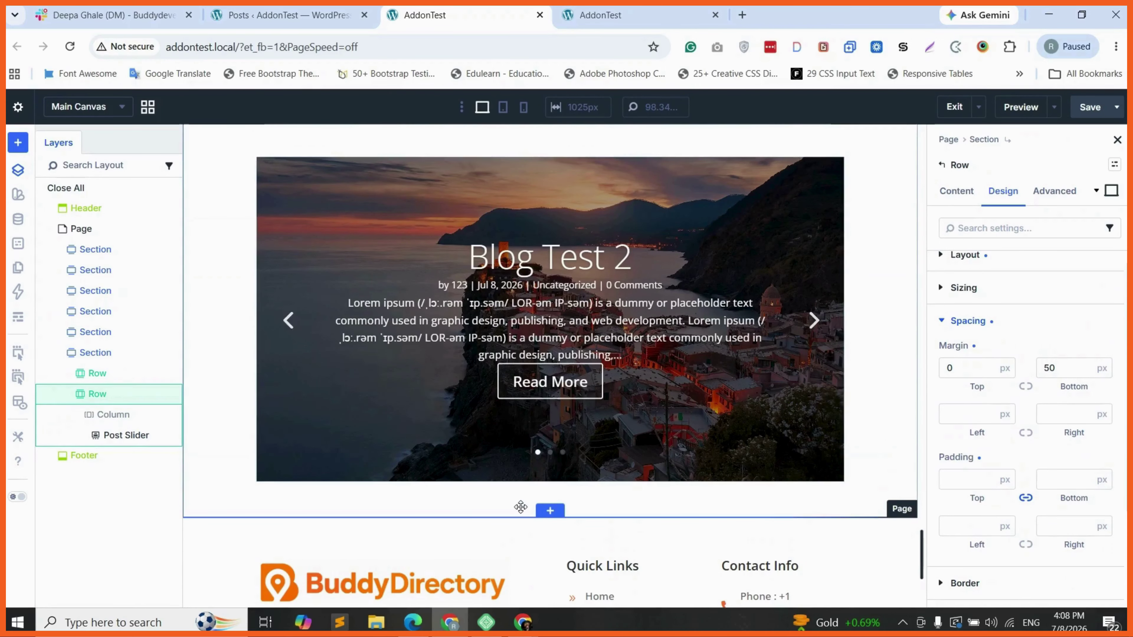
pyautogui.click(549, 509)
pyautogui.click(435, 255)
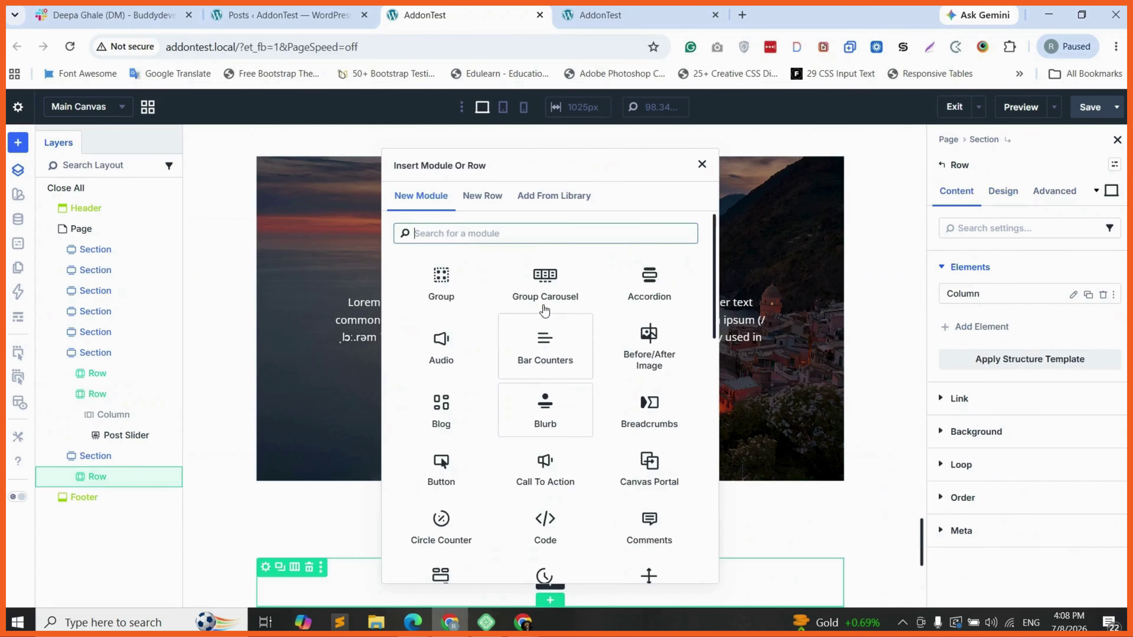
pyautogui.write('hea')
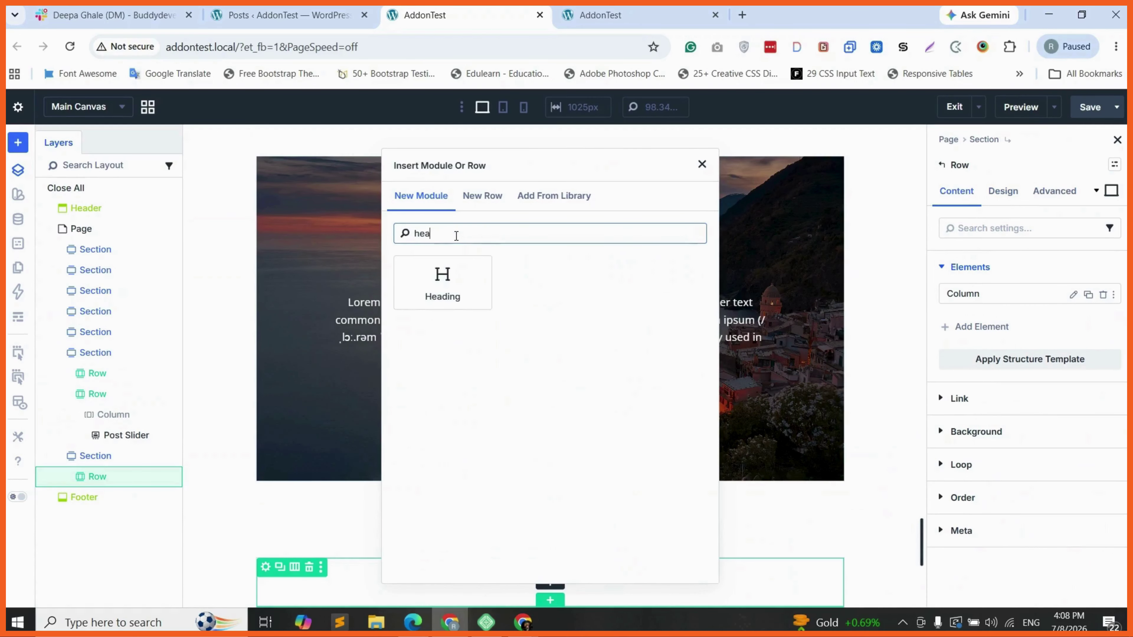
pyautogui.write('d')
pyautogui.click(700, 166)
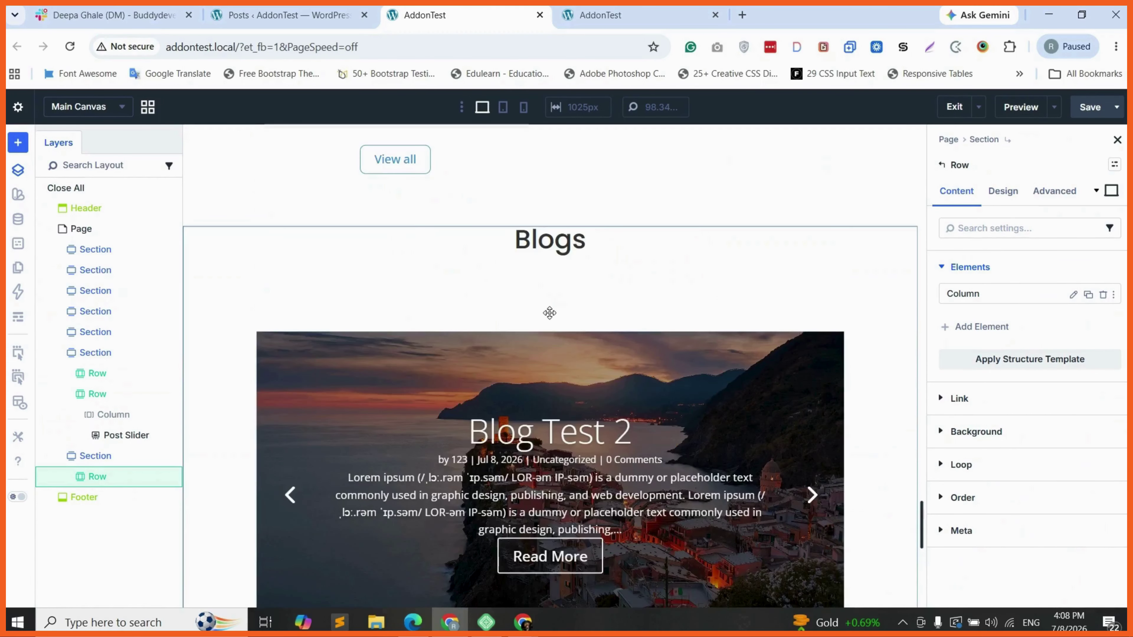
# - Copy the "Blogs" heading module and paste it inside the empty row above the footer
pyautogui.scroll(1, 549, 312)
pyautogui.rightClick(572, 293)
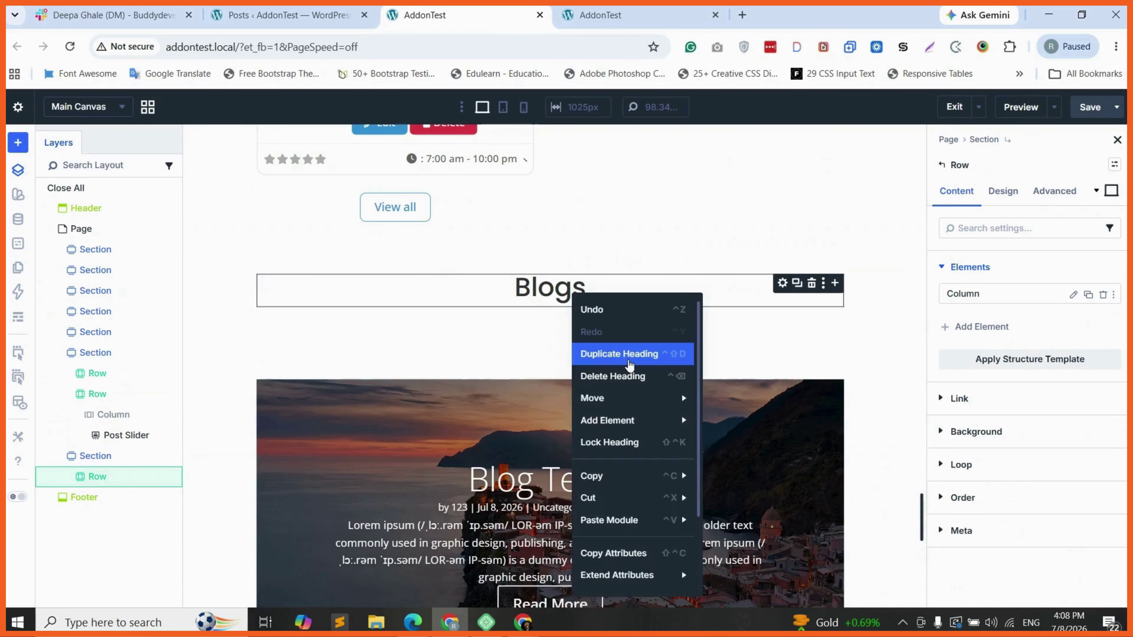
pyautogui.moveTo(637, 423)
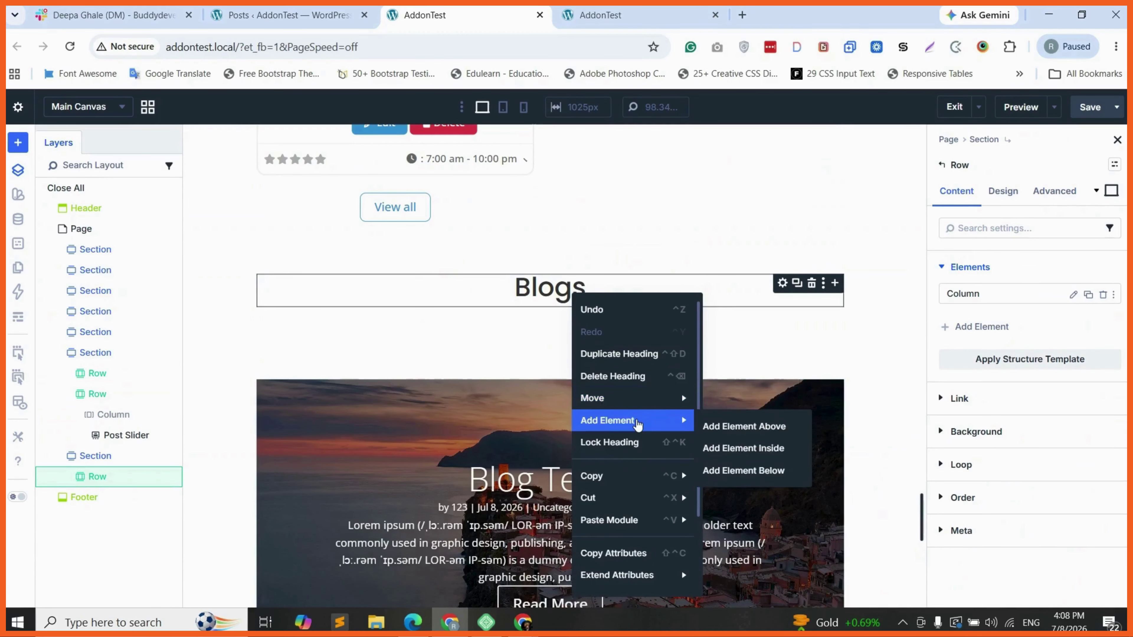
pyautogui.moveTo(647, 476)
pyautogui.click(718, 481)
pyautogui.scroll(-9, 661, 463)
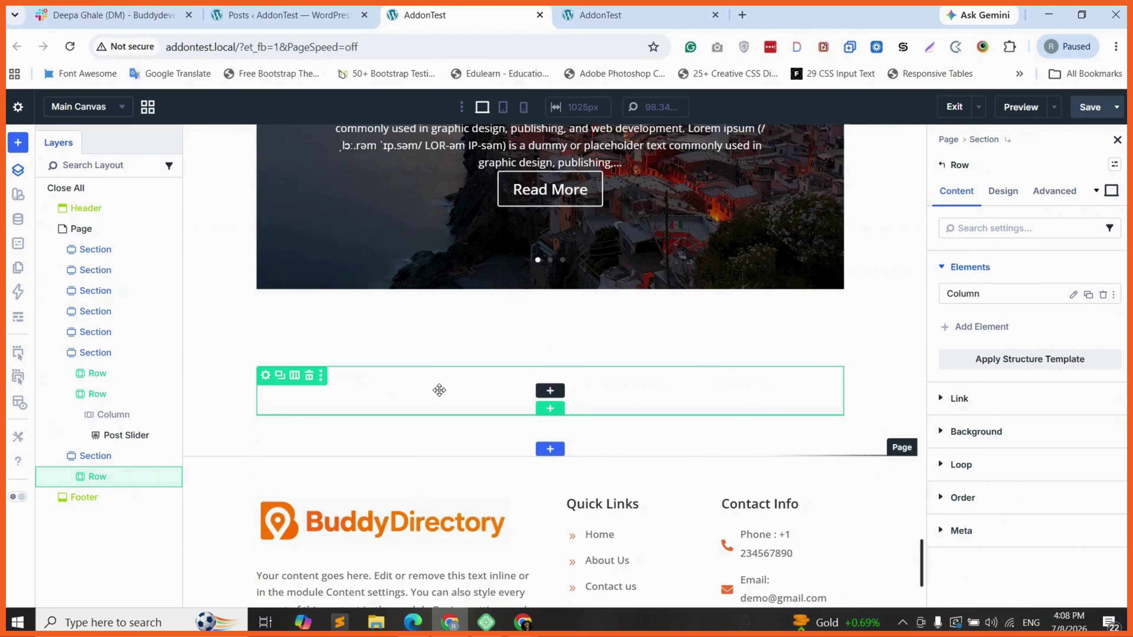
pyautogui.rightClick(439, 390)
pyautogui.moveTo(464, 246)
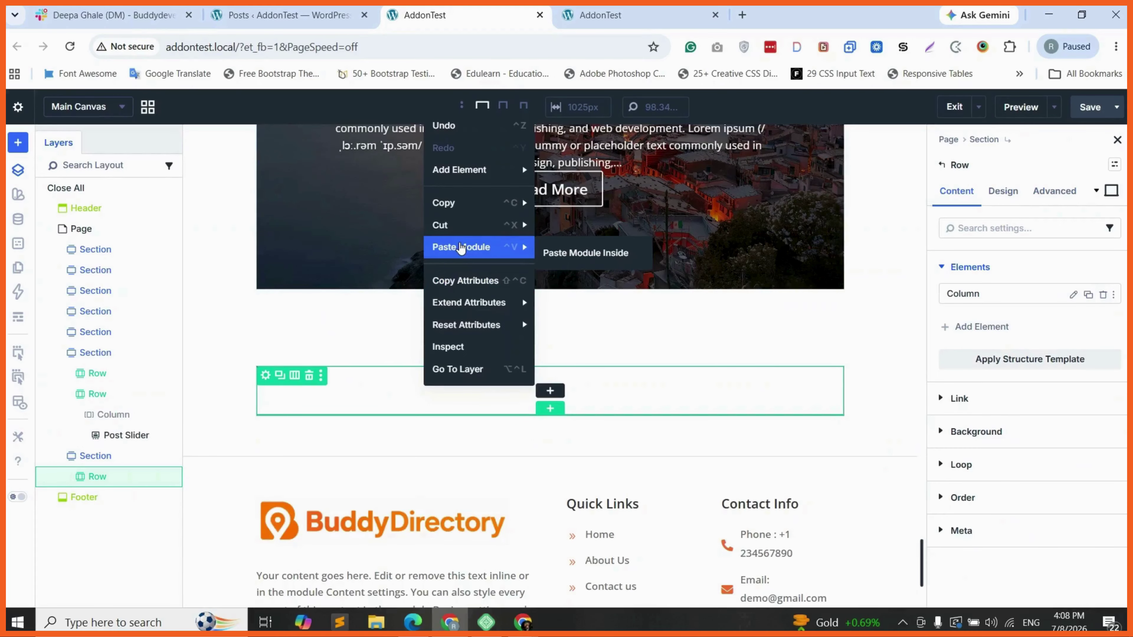
pyautogui.click(577, 252)
# - Change the text of the pasted heading above the footer to "Add Your Listing Today"
pyautogui.click(563, 386)
pyautogui.doubleClick(563, 386)
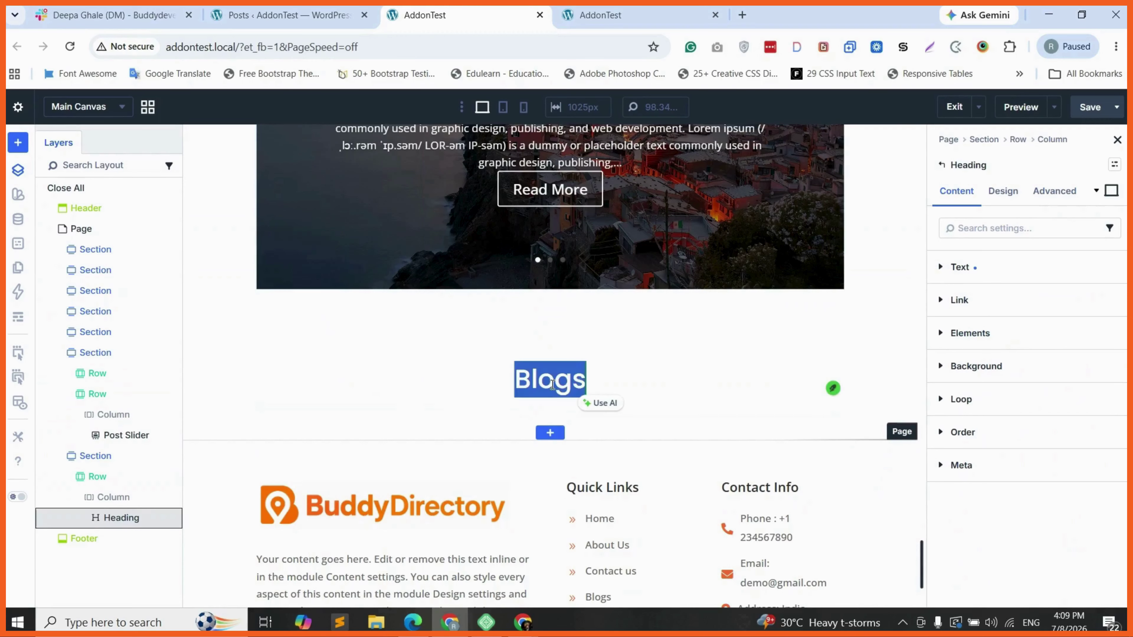
pyautogui.write('We')
pyautogui.press('BackSpace')
pyautogui.press('BackSpace')
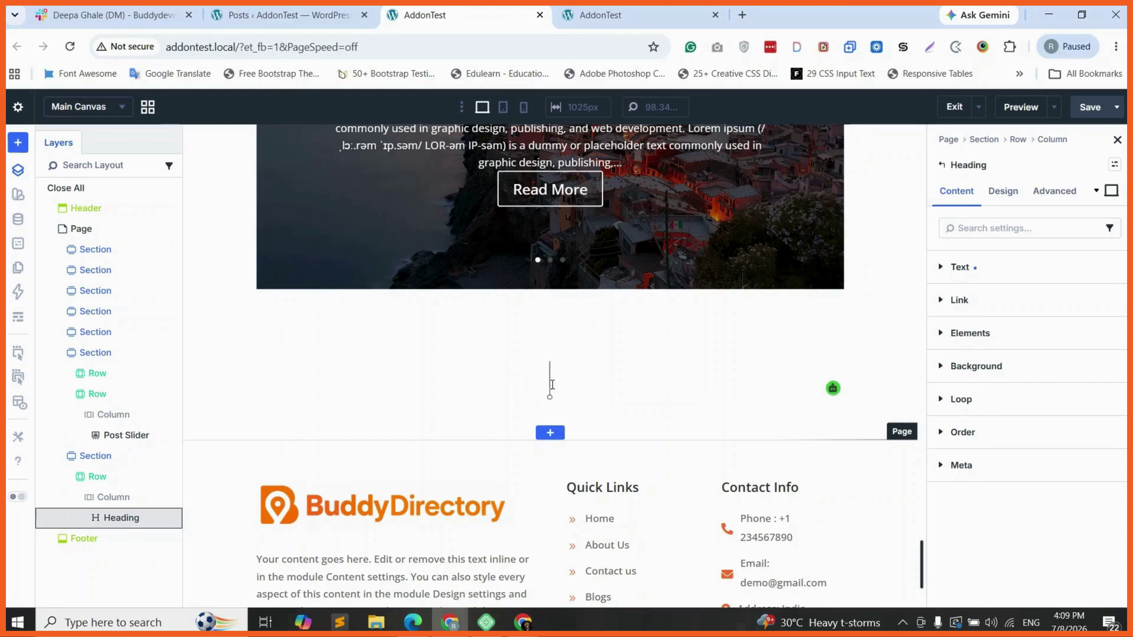
pyautogui.write('Add Your Listing ')
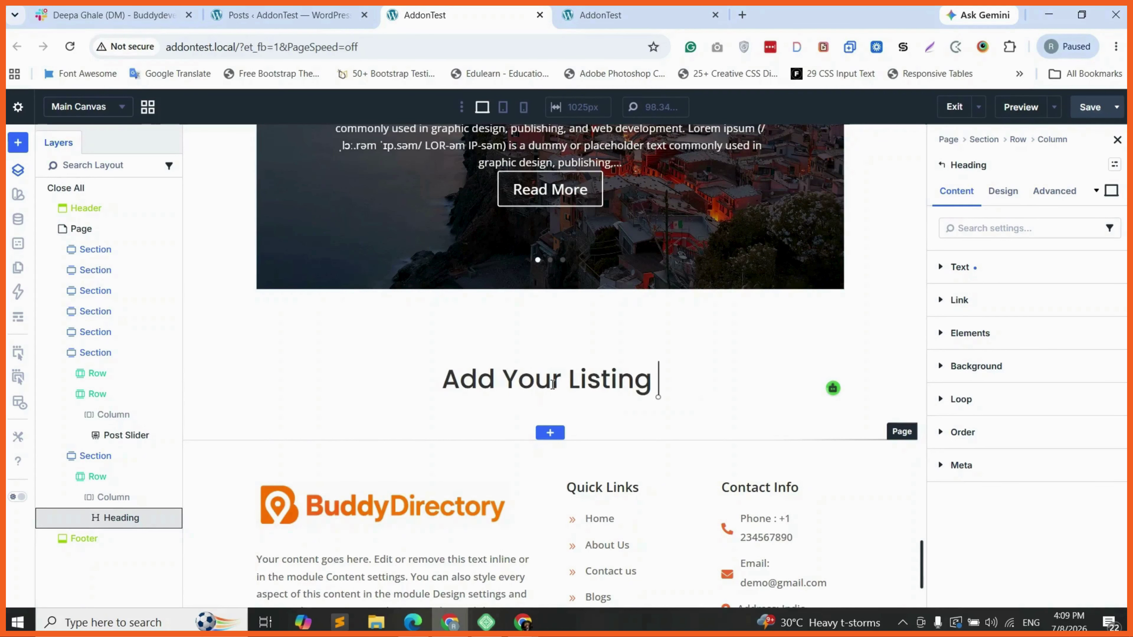
pyautogui.write('Today')
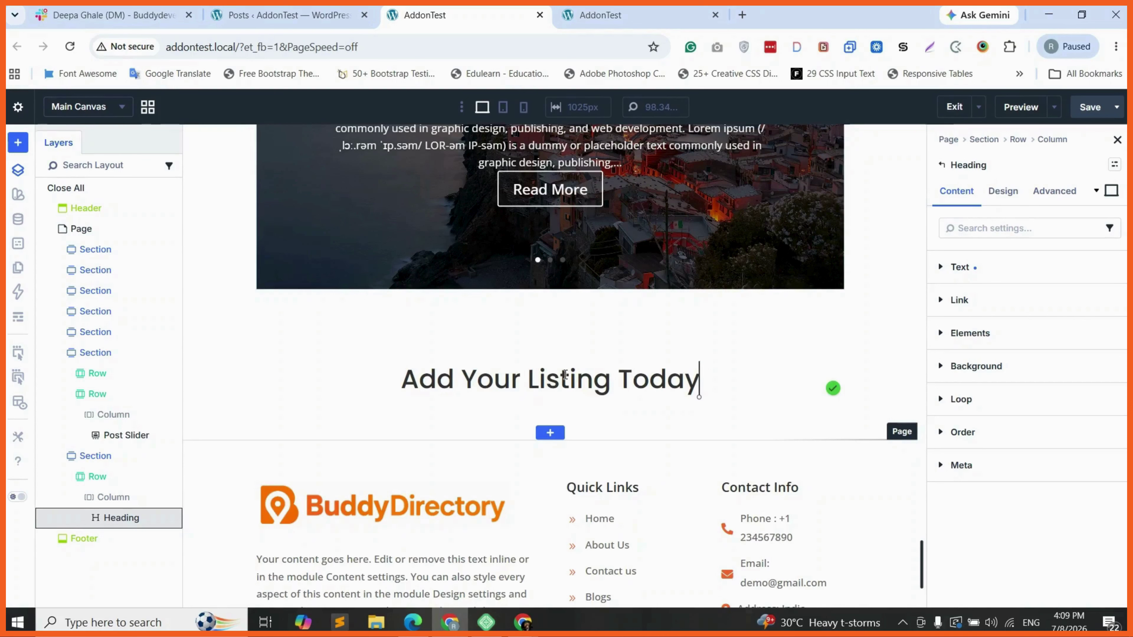
# - Add a Text module inside the "Add Your Listing Today" heading module
pyautogui.click(18, 143)
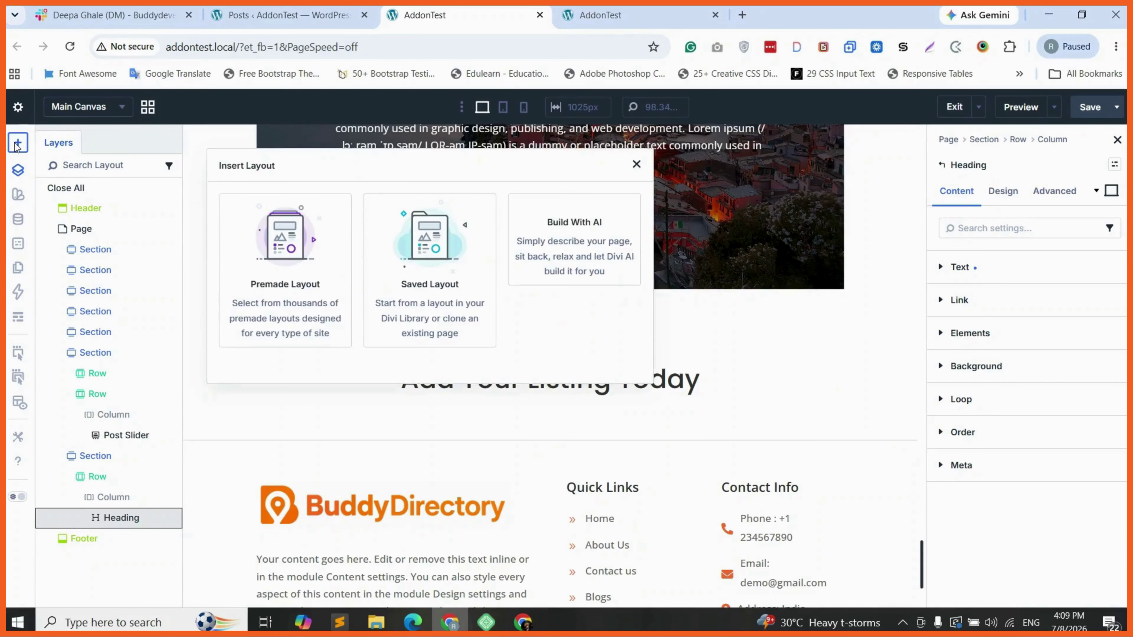
pyautogui.click(575, 393)
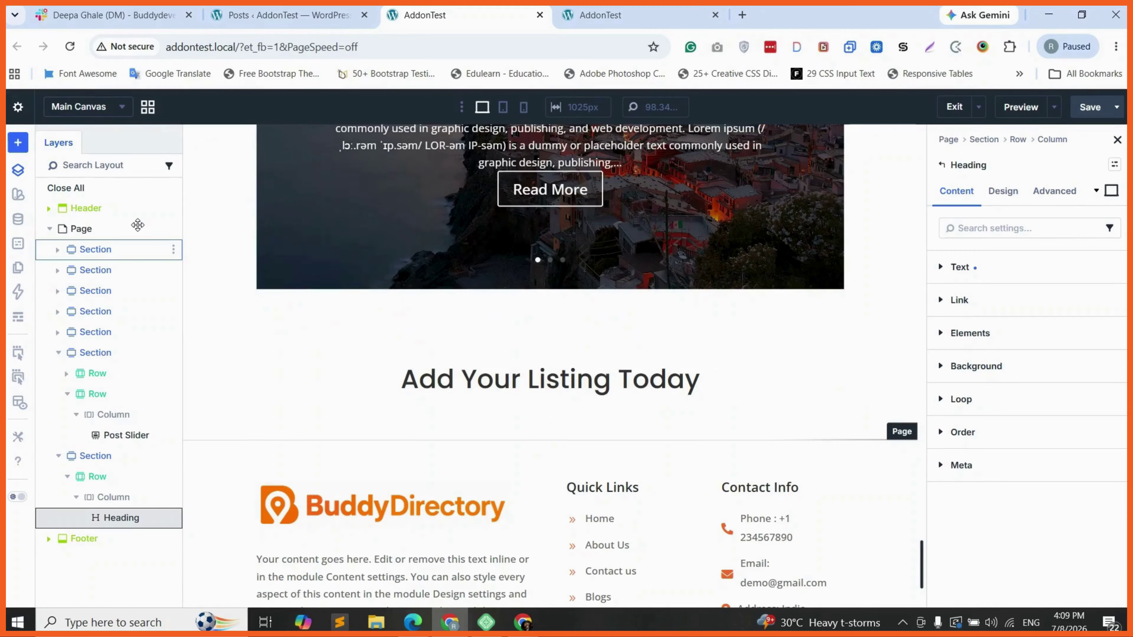
pyautogui.click(174, 518)
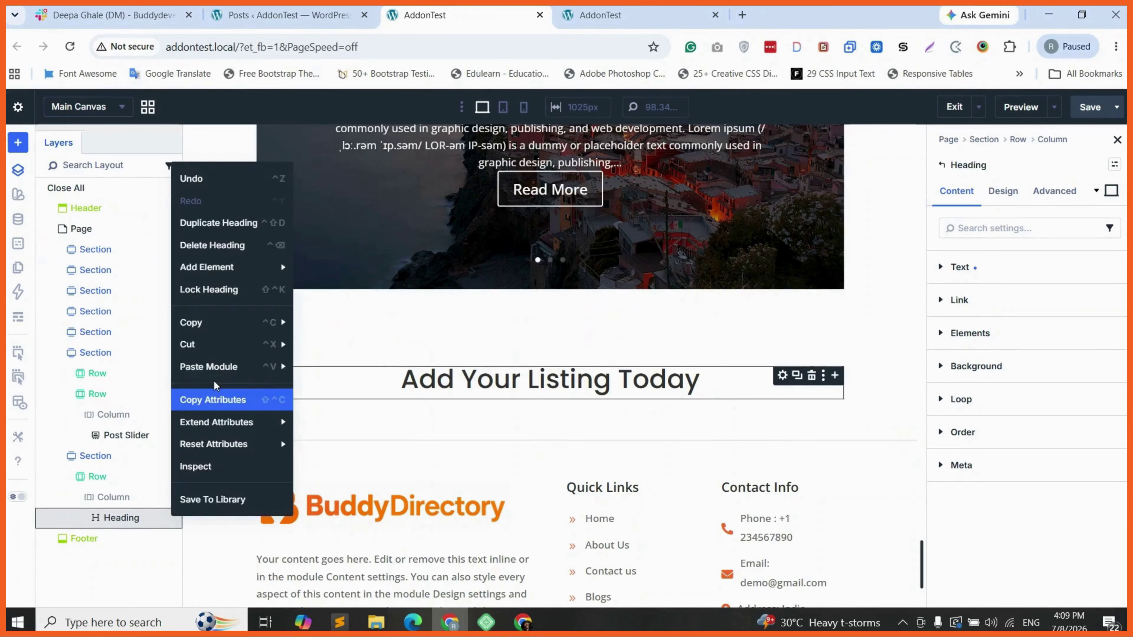
pyautogui.moveTo(262, 275)
pyautogui.click(342, 300)
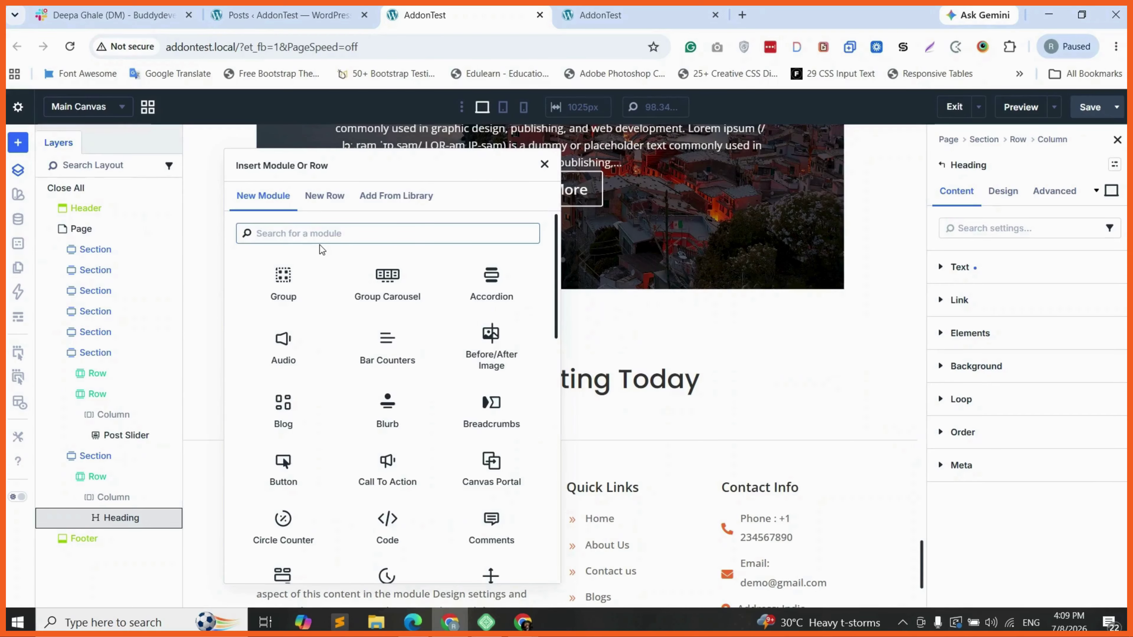
pyautogui.write('test')
pyautogui.hotkey('ctrl', 'a')
pyautogui.write('text')
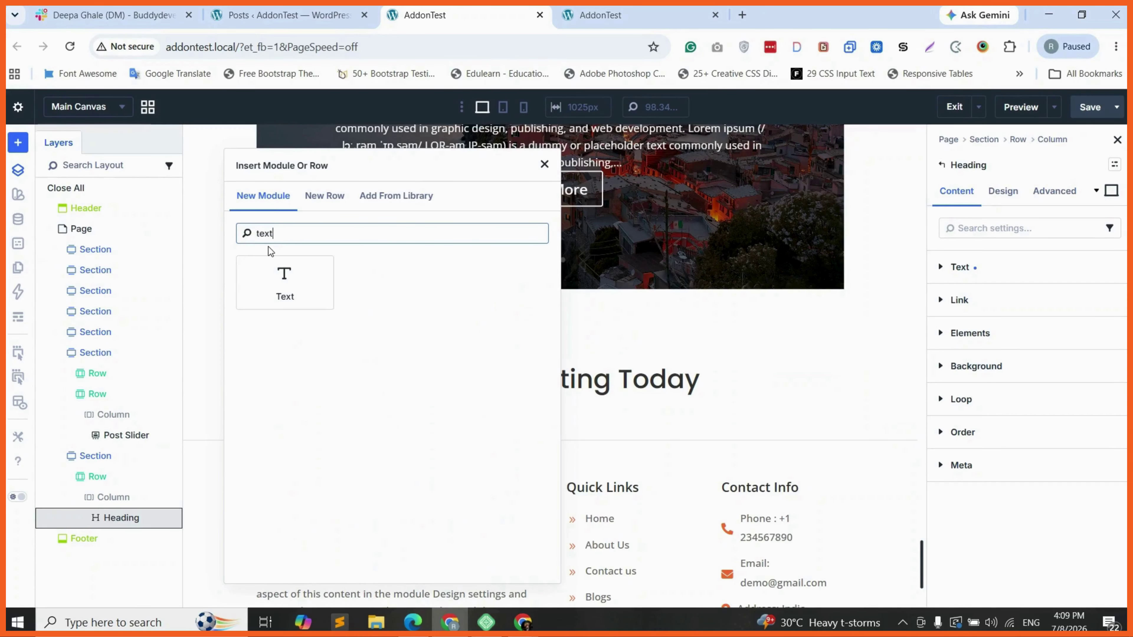
pyautogui.click(276, 274)
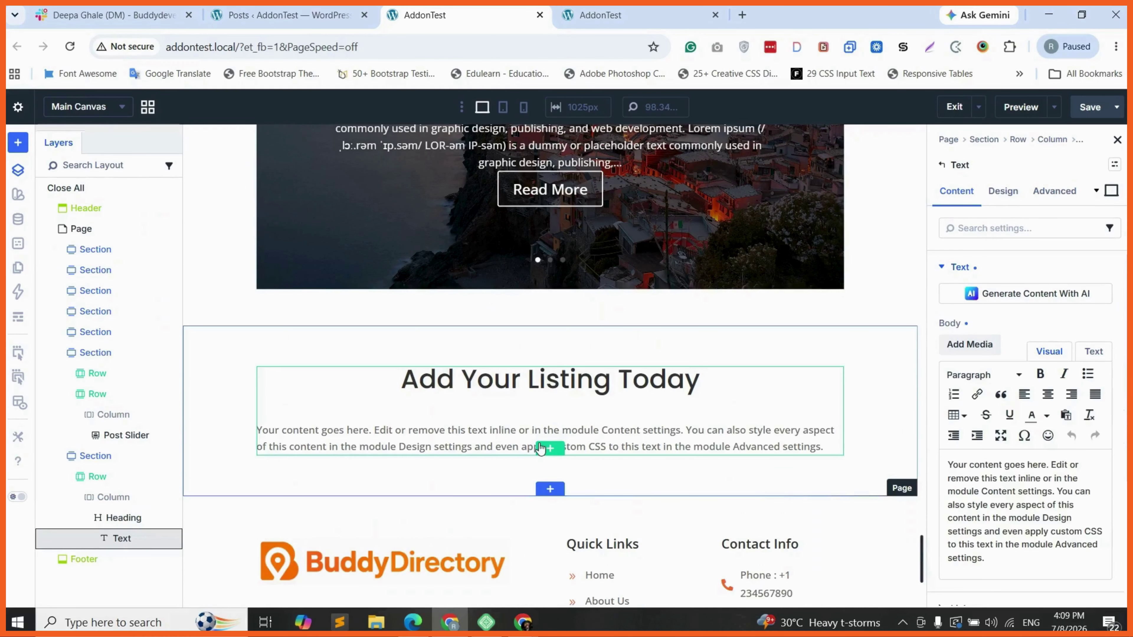
# - Add a Button module below the placeholder text in the "Add Your Listing Today" section
pyautogui.click(550, 432)
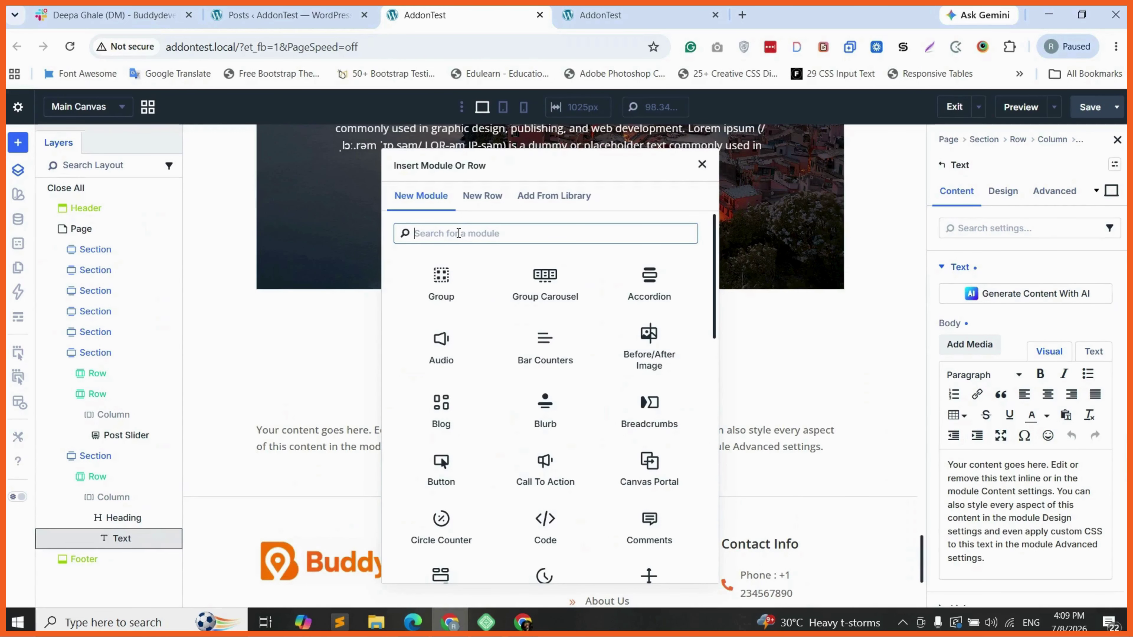
pyautogui.write('but')
pyautogui.click(471, 258)
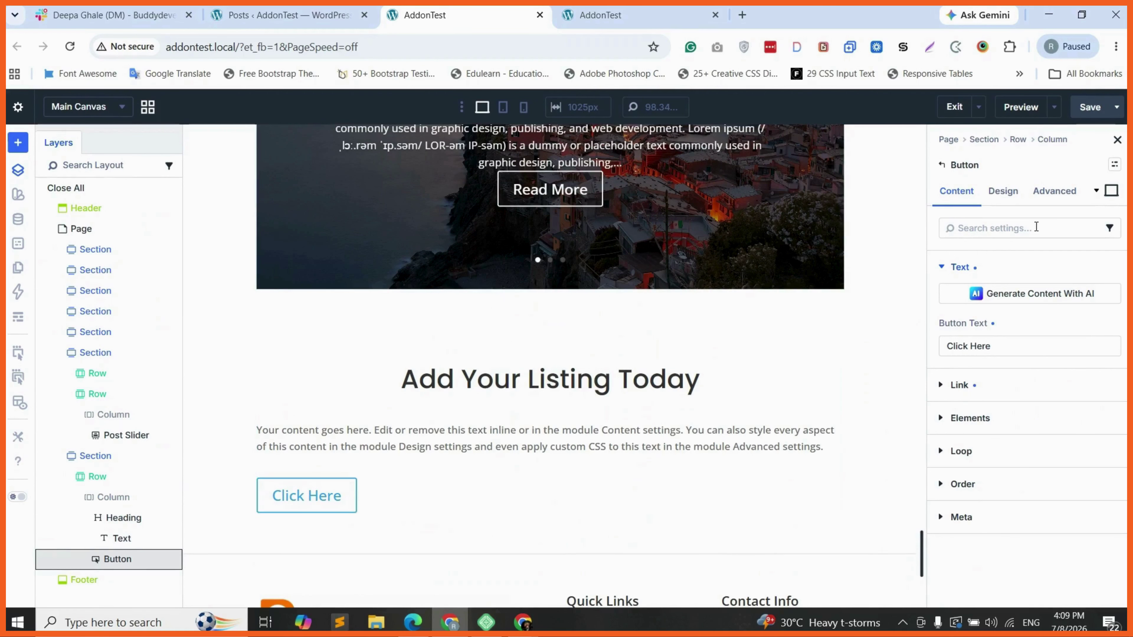
# - Set the "Click Here" button's background color to white, FFFFFF
pyautogui.click(1003, 191)
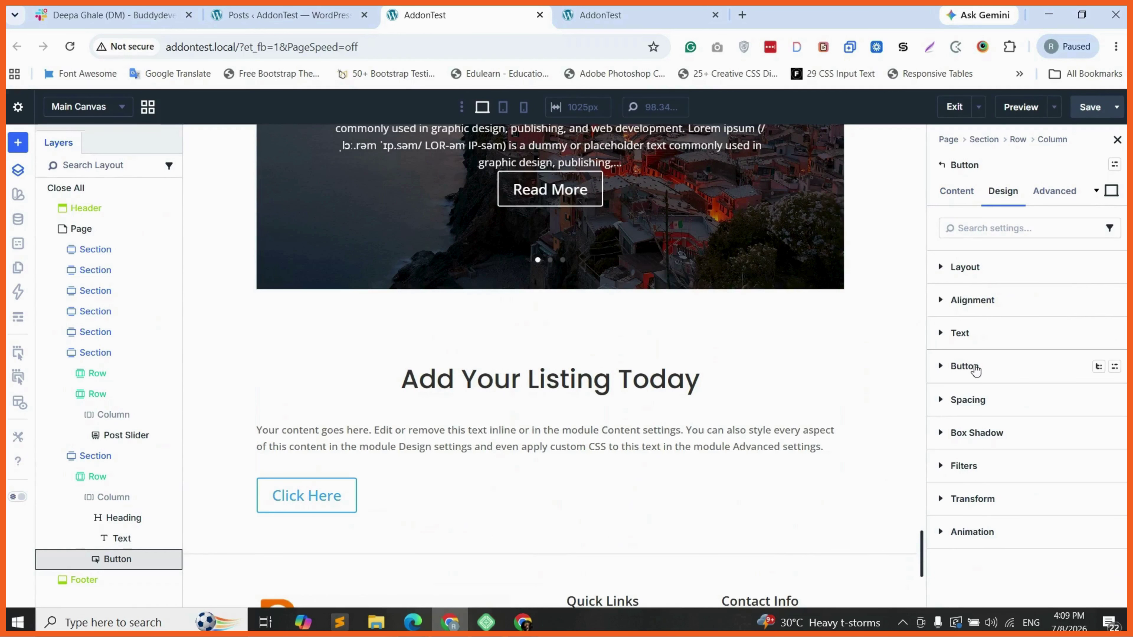
pyautogui.click(963, 365)
pyautogui.click(986, 399)
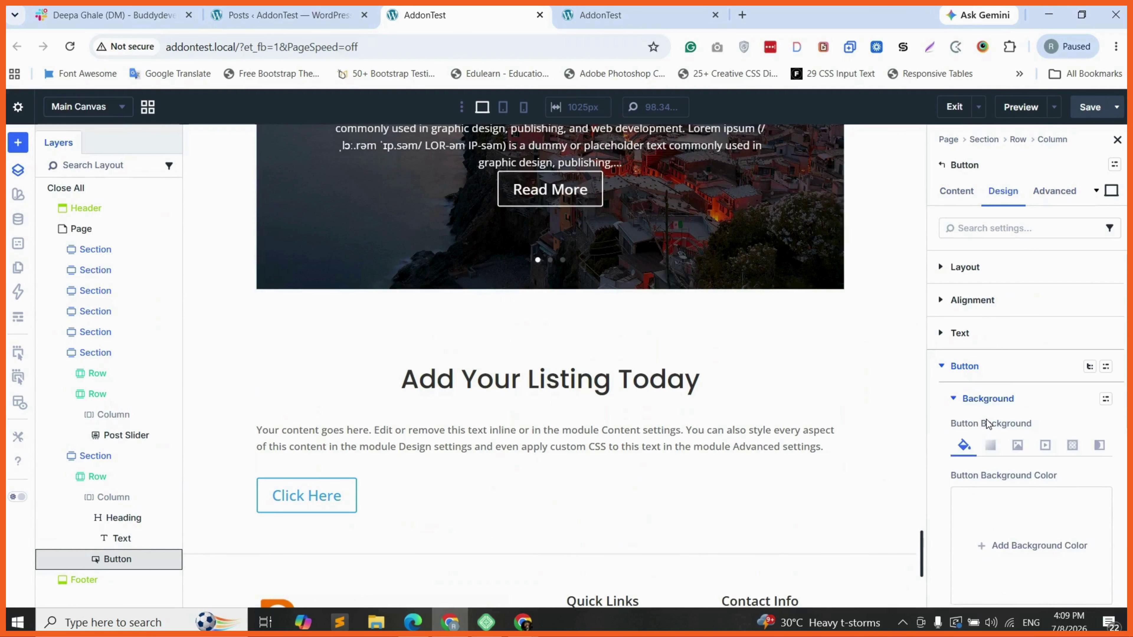
pyautogui.scroll(-1, 1011, 515)
pyautogui.scroll(-1, 1017, 499)
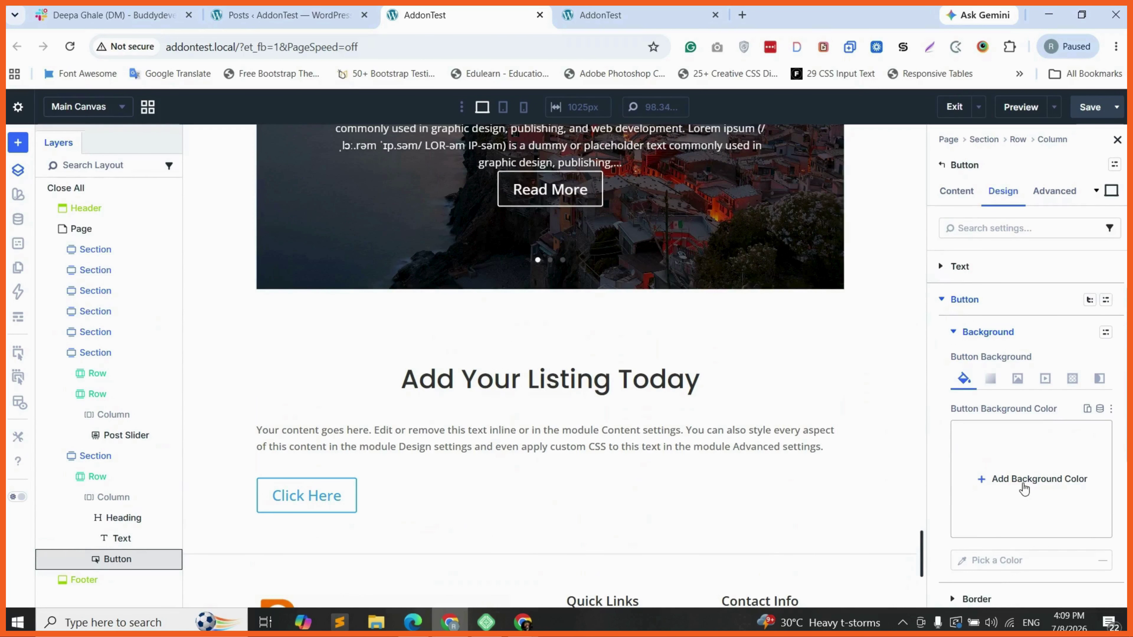
pyautogui.click(1023, 486)
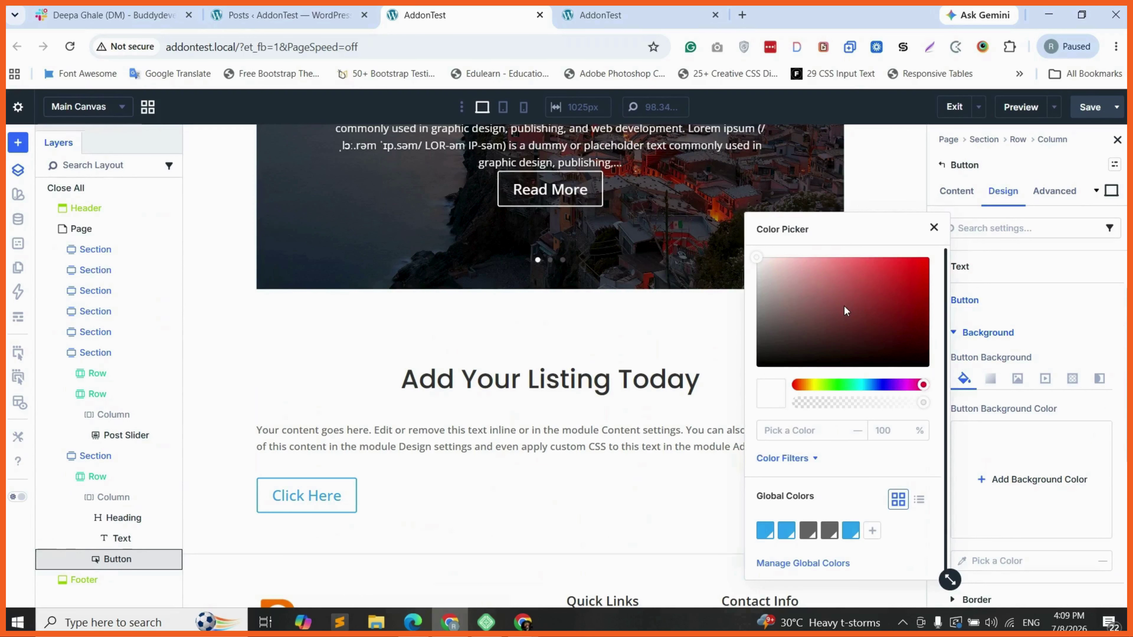
pyautogui.click(781, 290)
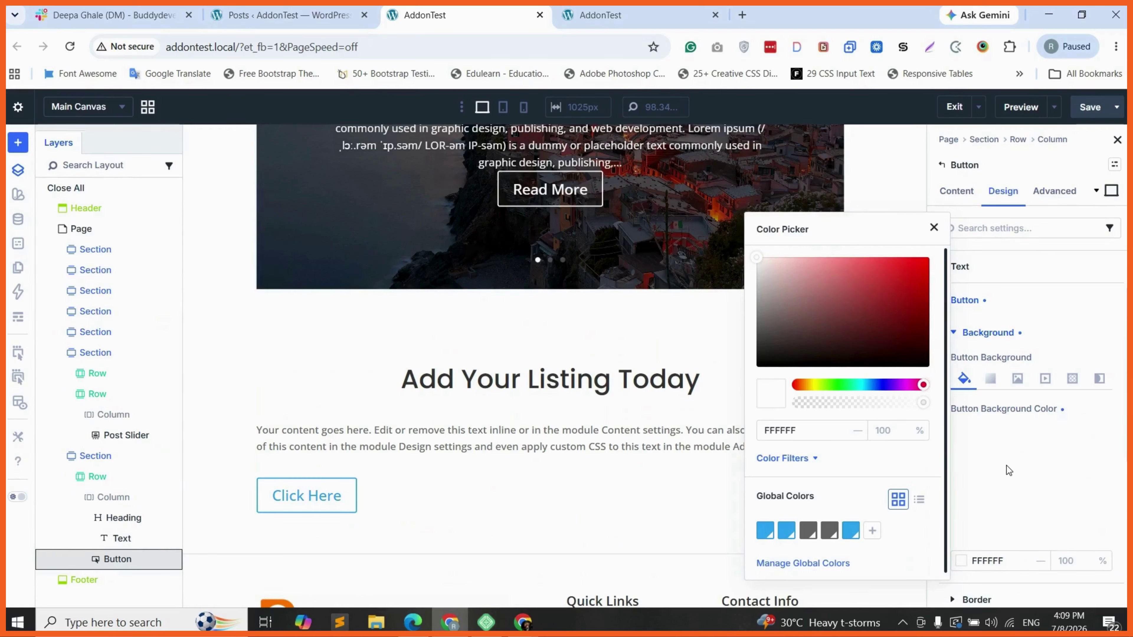
pyautogui.click(991, 427)
# - Set the "Click Here" button's text color to black, 000000
pyautogui.scroll(-3, 997, 514)
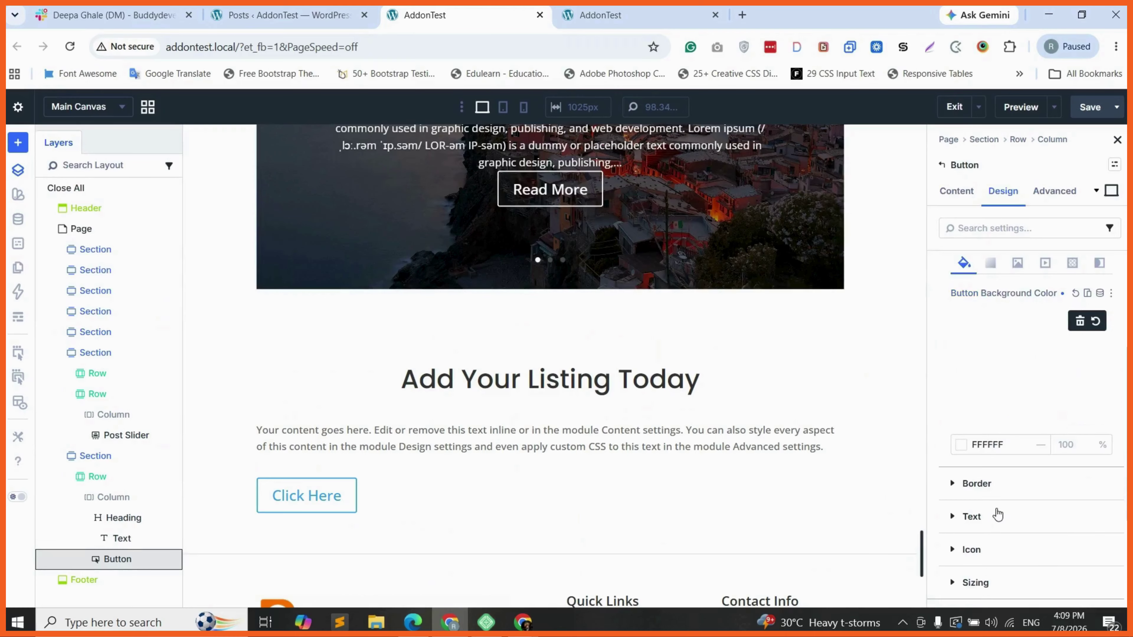
pyautogui.scroll(-1, 990, 502)
pyautogui.click(972, 486)
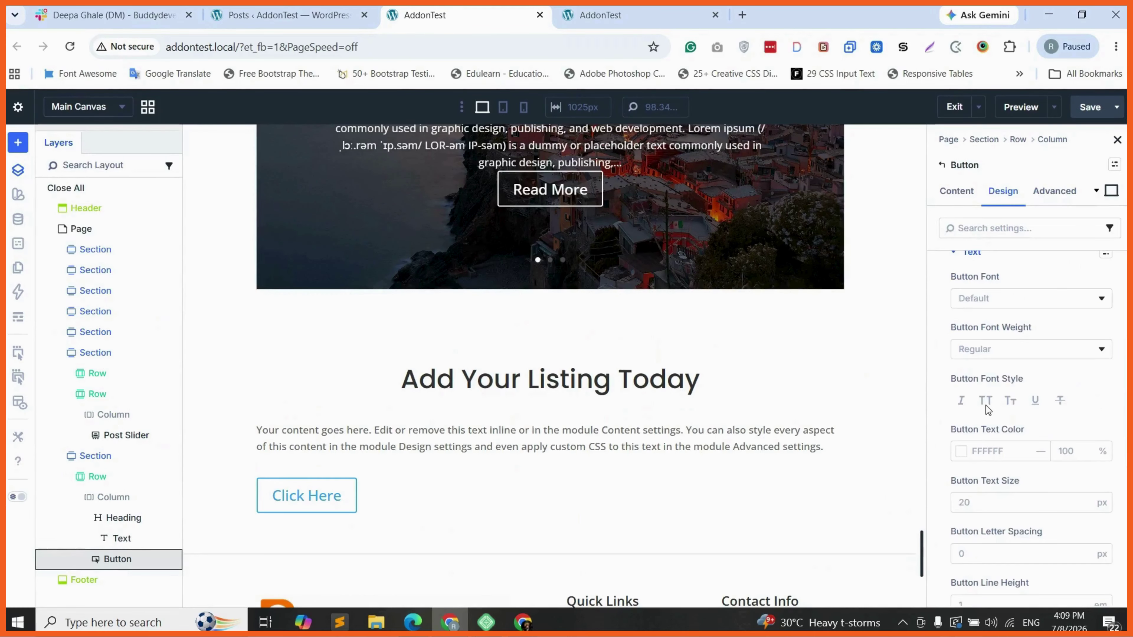
pyautogui.click(961, 457)
pyautogui.click(897, 352)
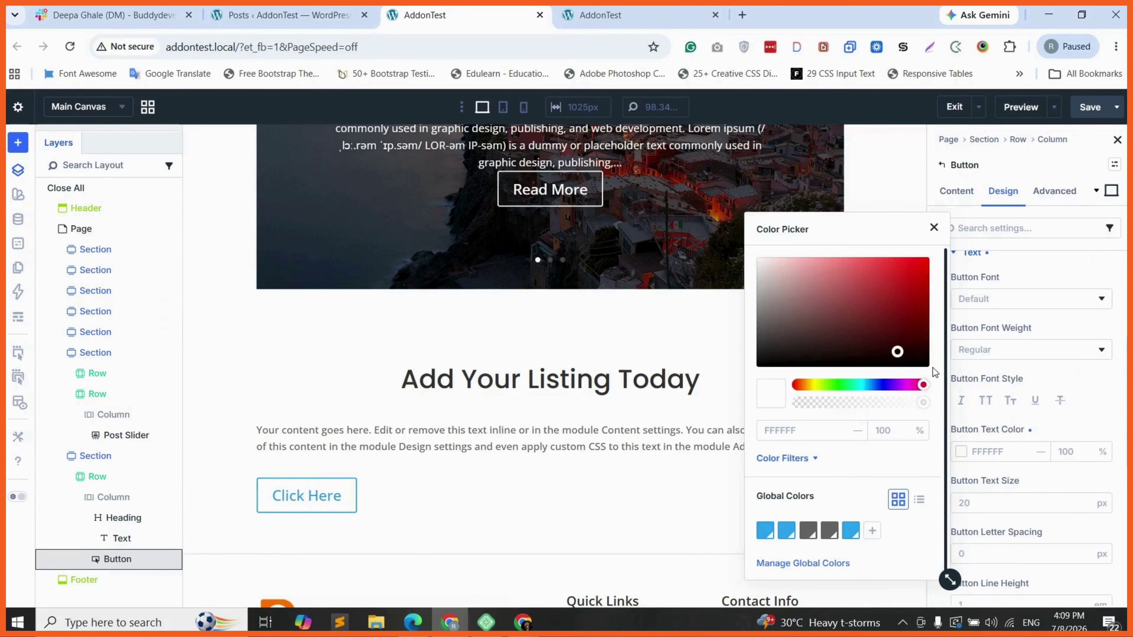
pyautogui.click(1004, 432)
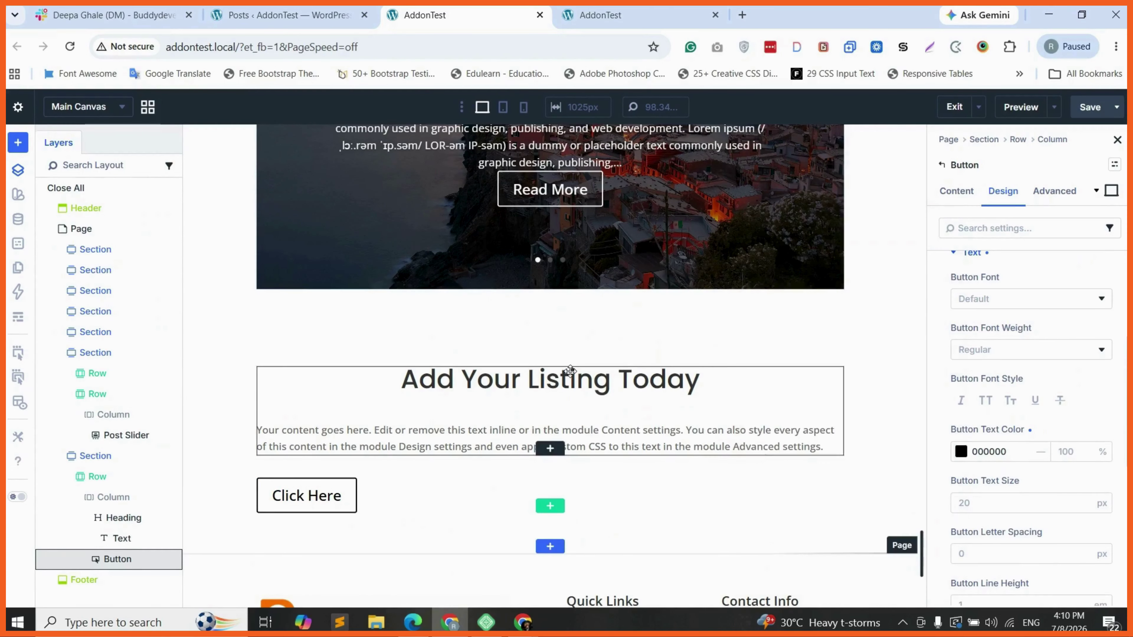
# - Give the "Add Your Listing Today" section an orange background color, F18340
pyautogui.click(306, 354)
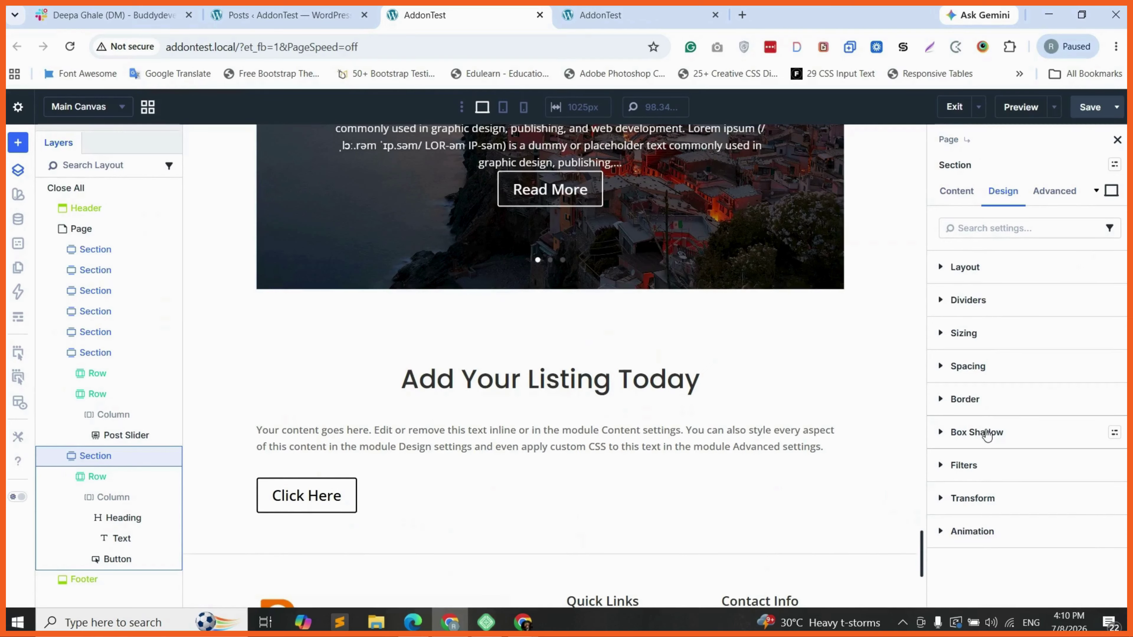
pyautogui.click(963, 192)
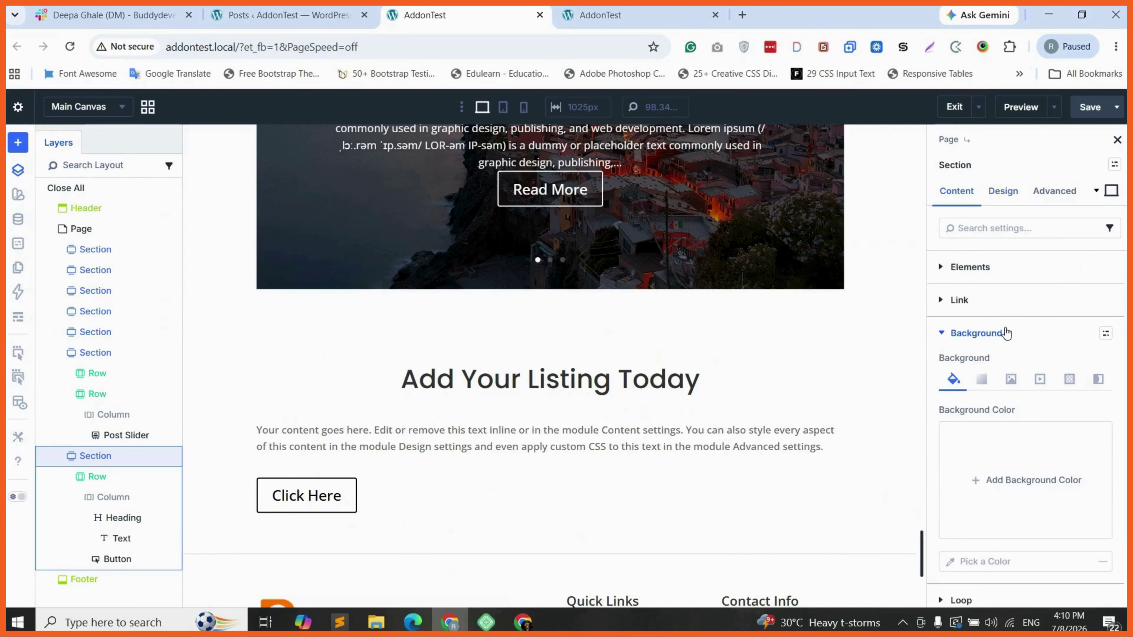
pyautogui.click(1006, 473)
pyautogui.click(810, 309)
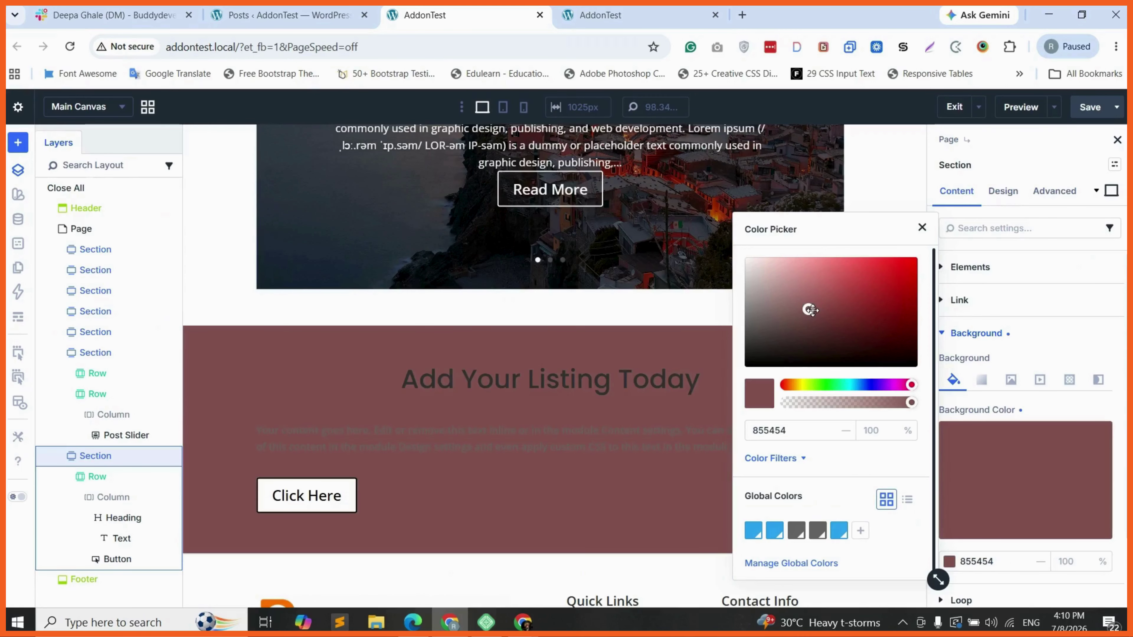
pyautogui.click(840, 268)
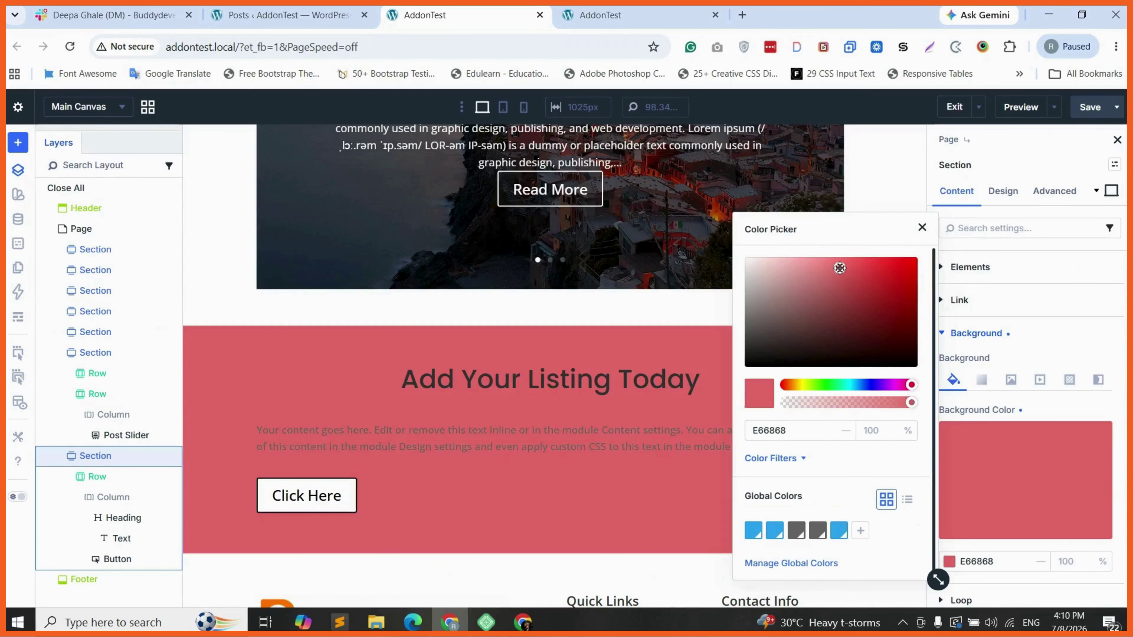
pyautogui.click(803, 384)
pyautogui.moveTo(802, 383); pyautogui.dragTo(793, 384)
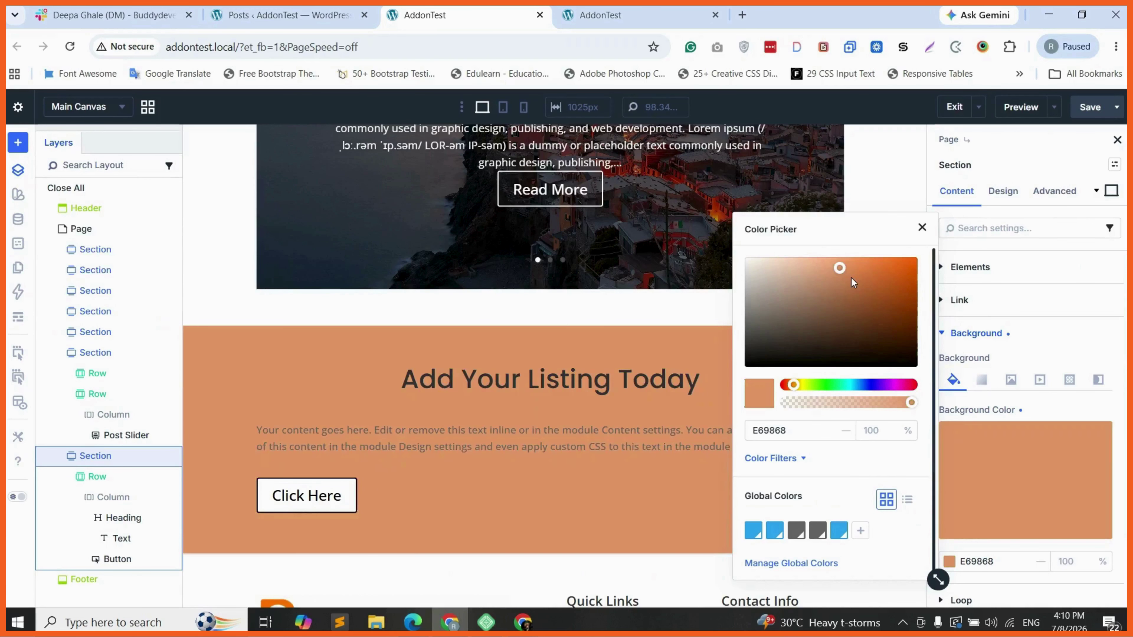
pyautogui.click(873, 264)
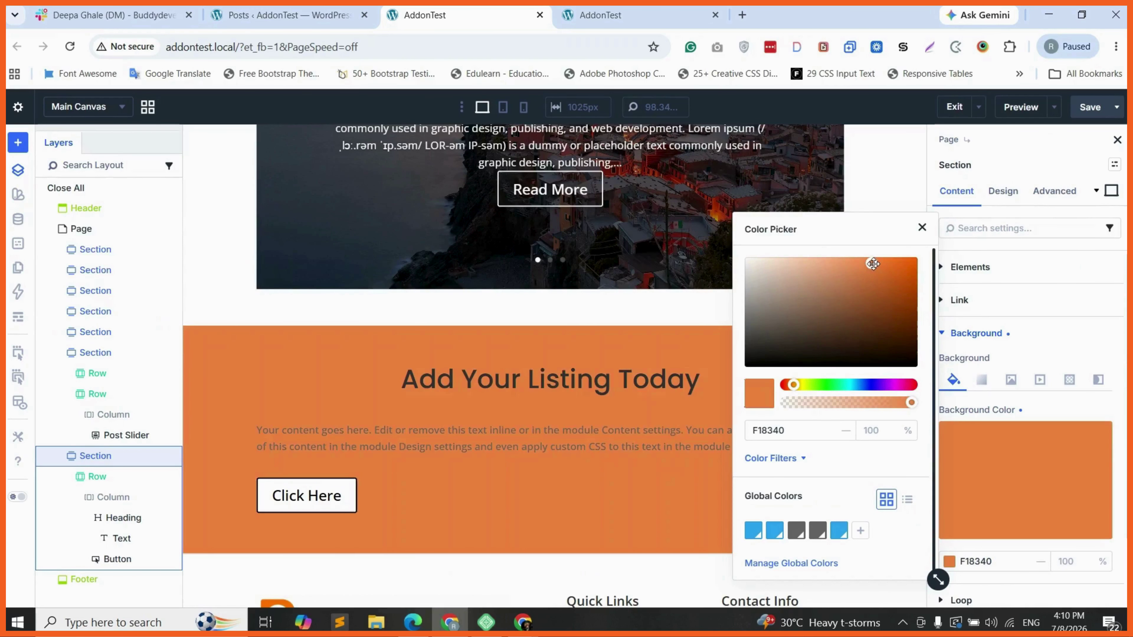
pyautogui.click(450, 419)
# - Center-align the "Click Here" button in the orange section
pyautogui.click(349, 495)
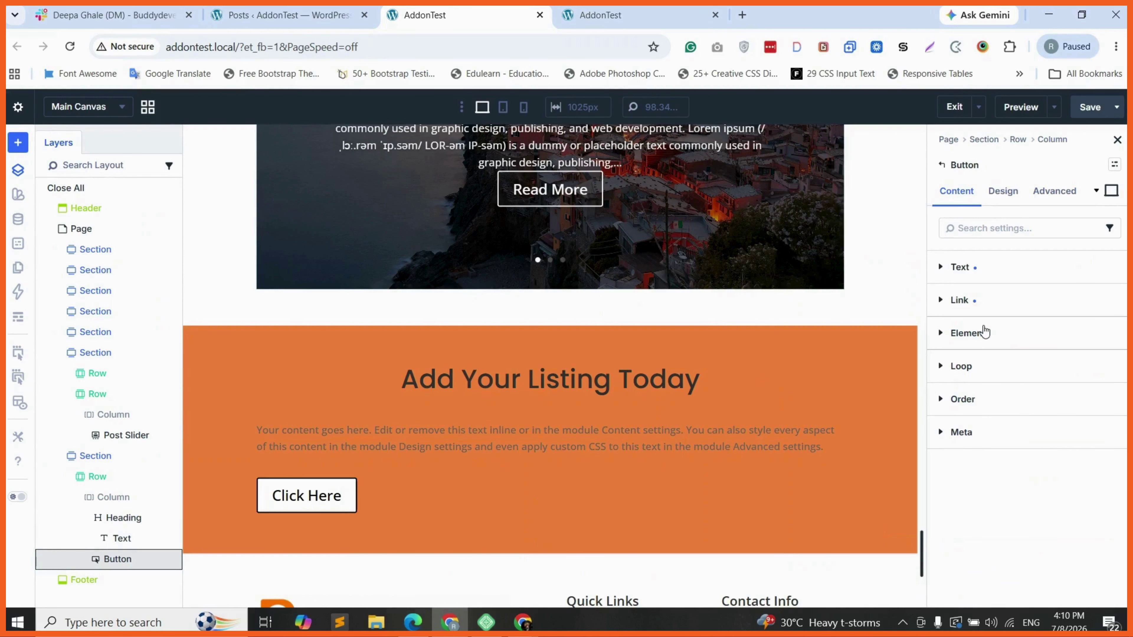
pyautogui.click(1003, 191)
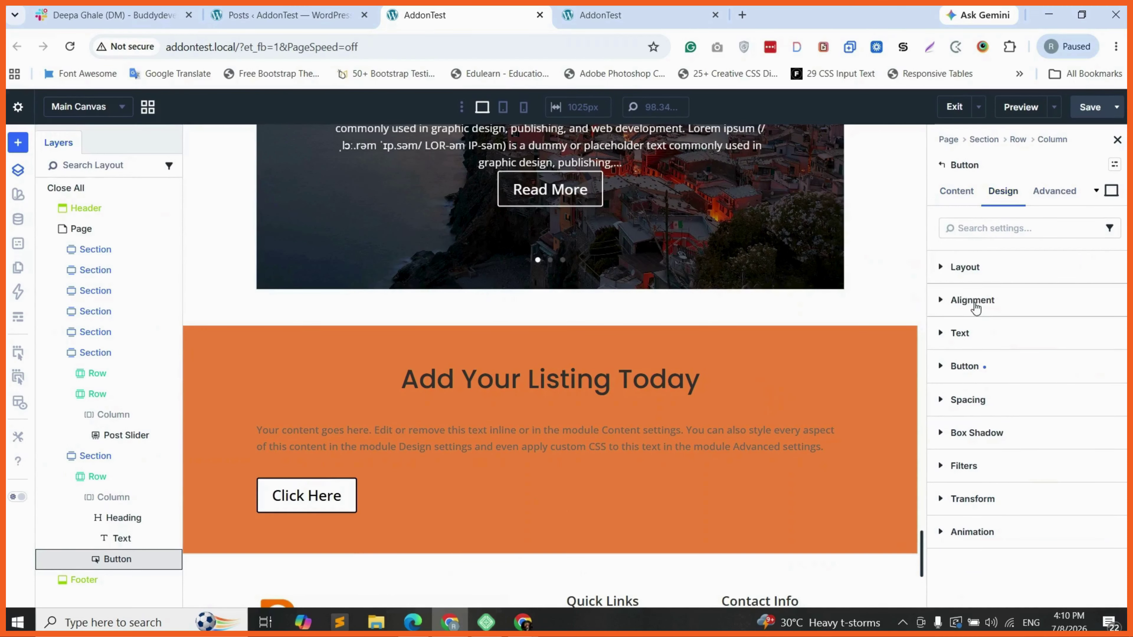
pyautogui.click(943, 302)
pyautogui.click(974, 348)
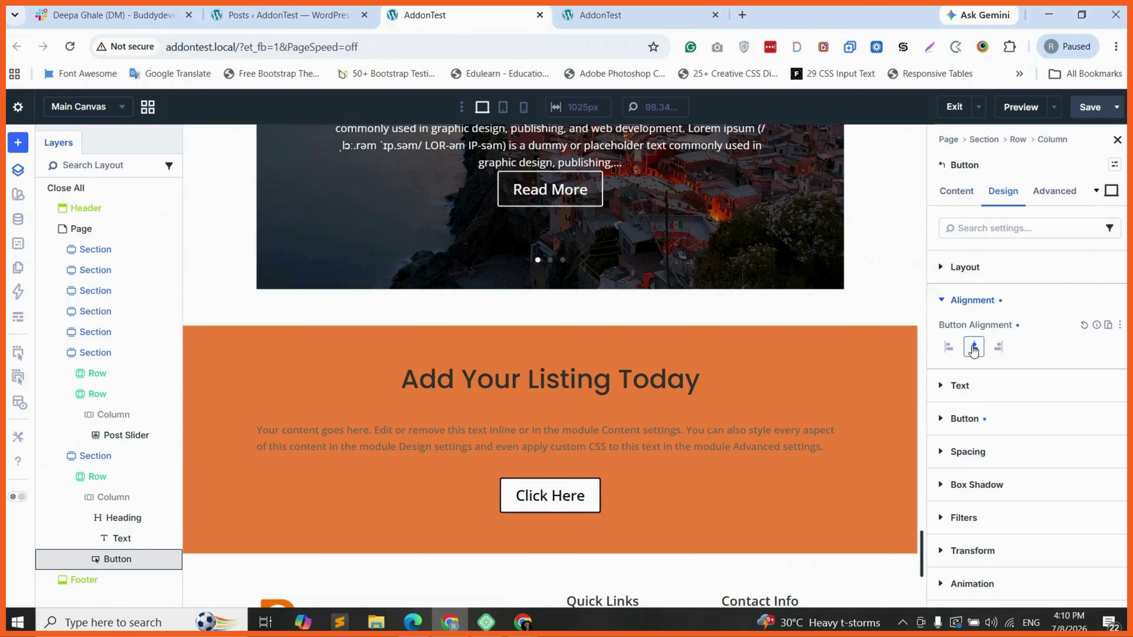
# - Set the "Click Here" button's border radius to 6 px on all four corners
pyautogui.click(1016, 424)
pyautogui.scroll(-2, 1002, 416)
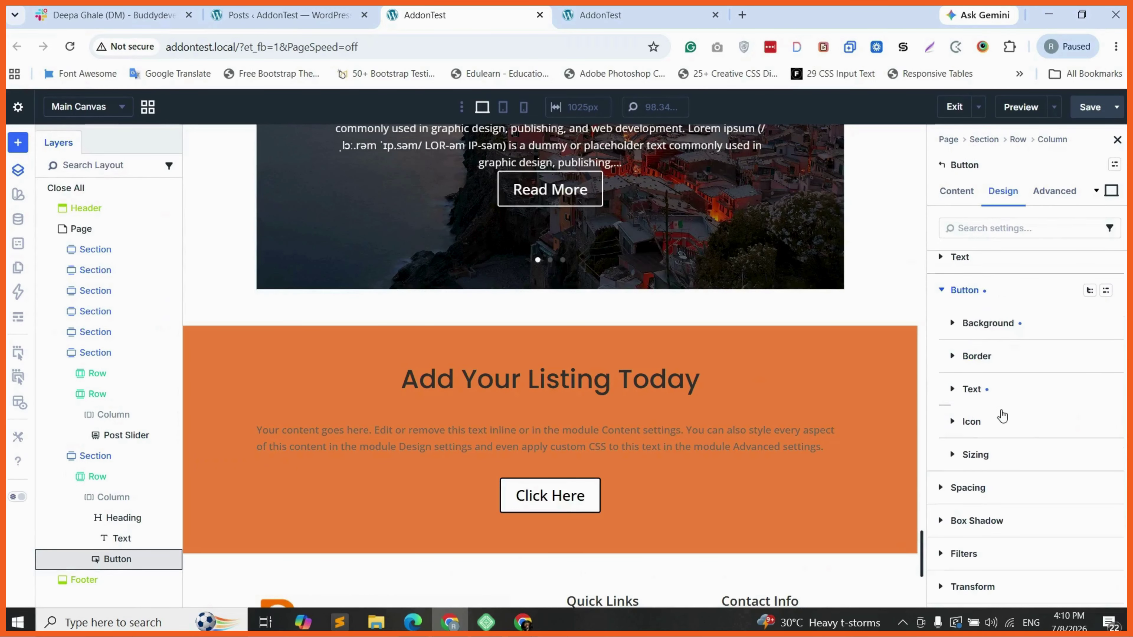
pyautogui.click(987, 331)
pyautogui.click(977, 385)
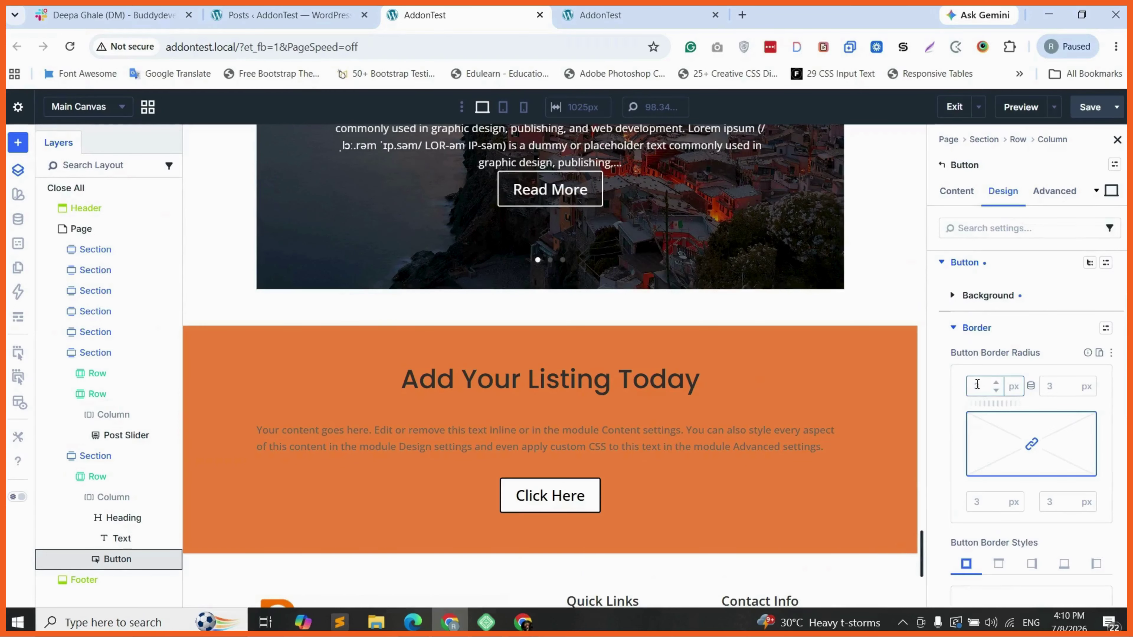
pyautogui.write('6')
pyautogui.click(1033, 445)
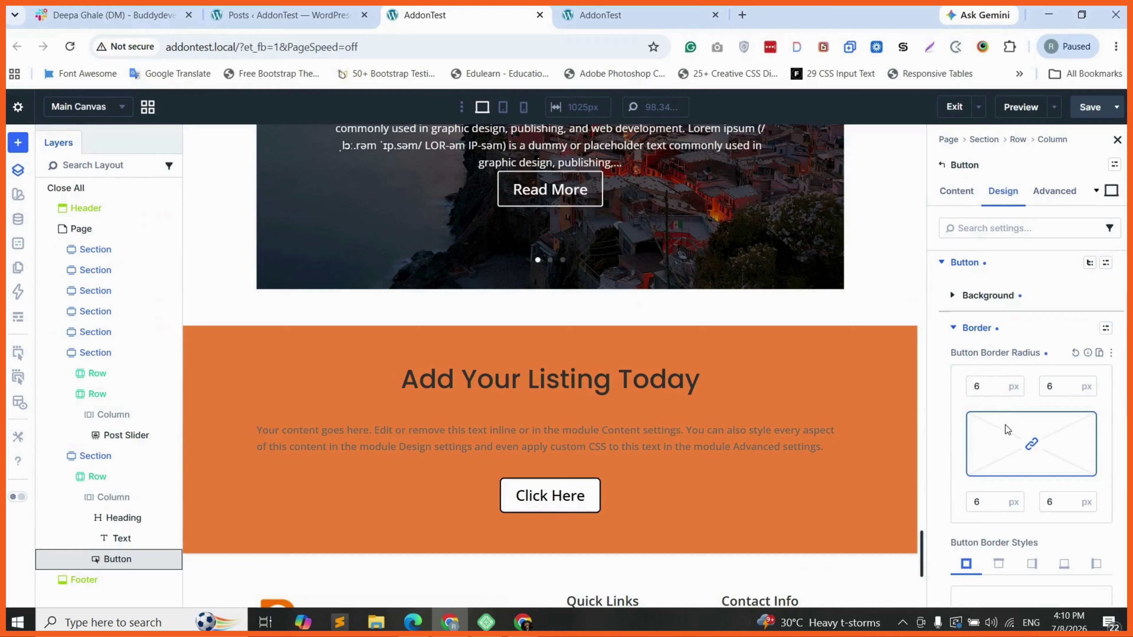
pyautogui.scroll(-3, 1004, 446)
pyautogui.scroll(-4, 998, 464)
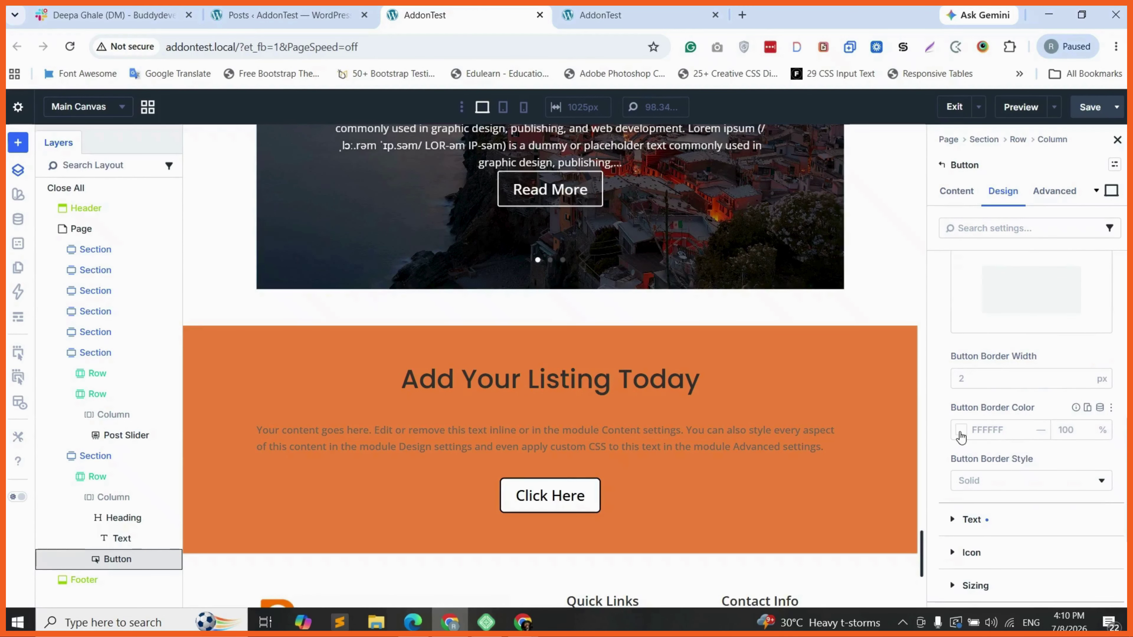
# - Change the "Click Here" button's text to "Add Listing" and save the page
pyautogui.click(539, 491)
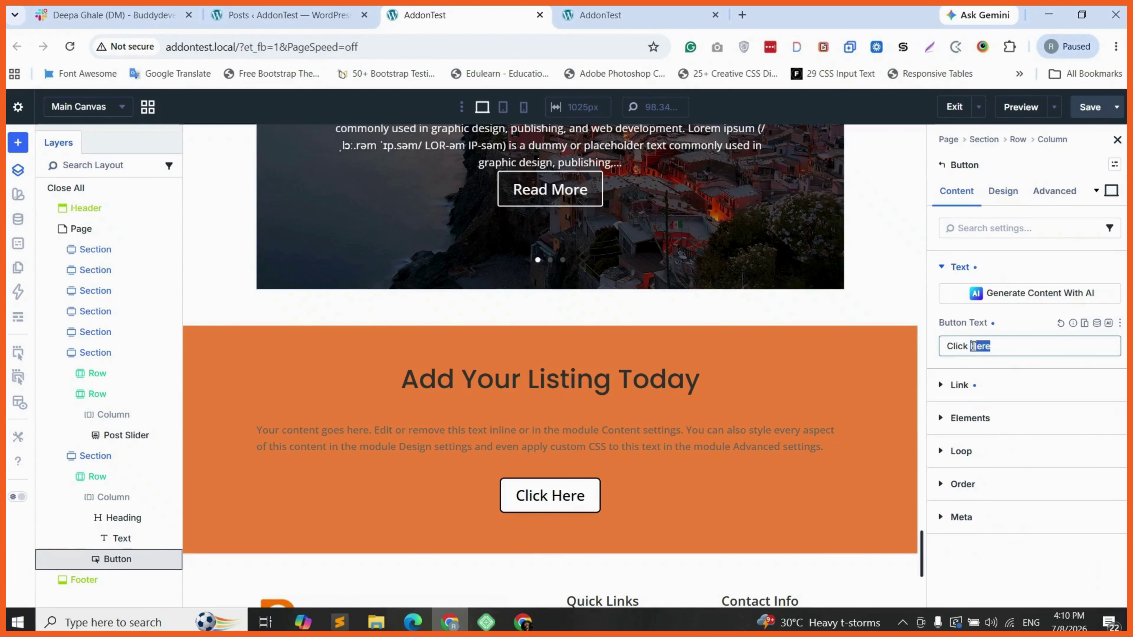
pyautogui.write('Add ')
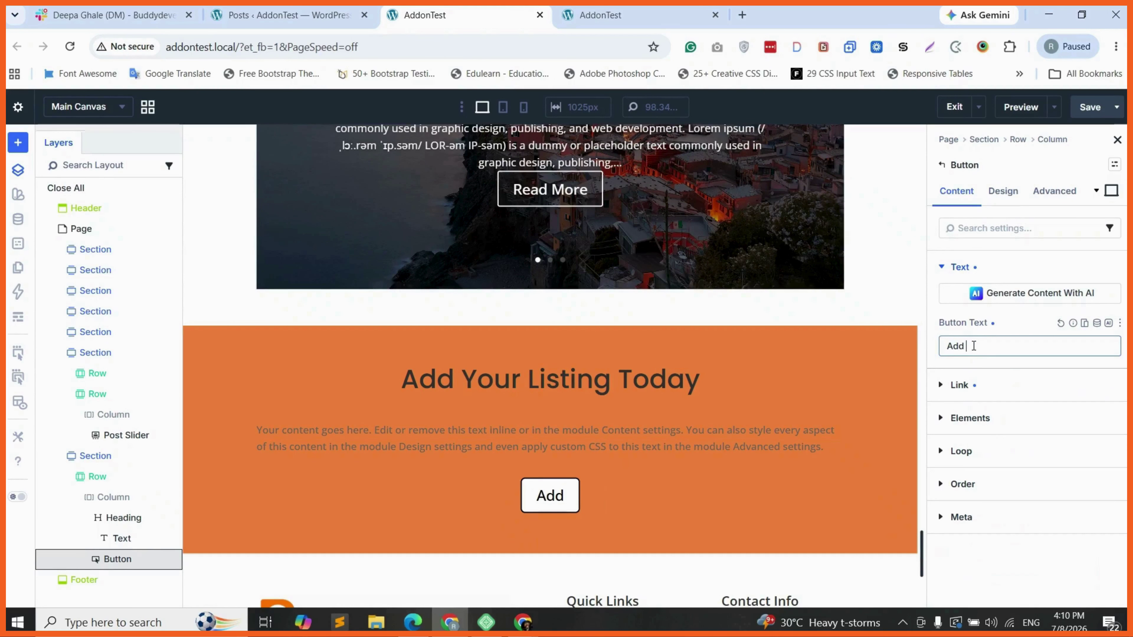
pyautogui.write('Listin')
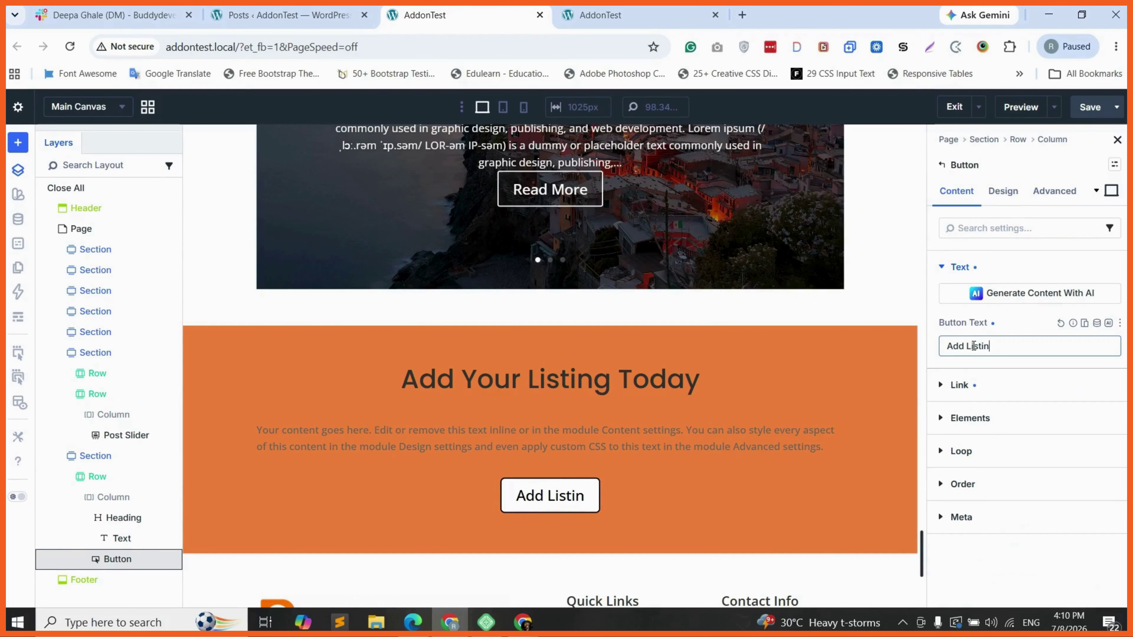
pyautogui.write('g')
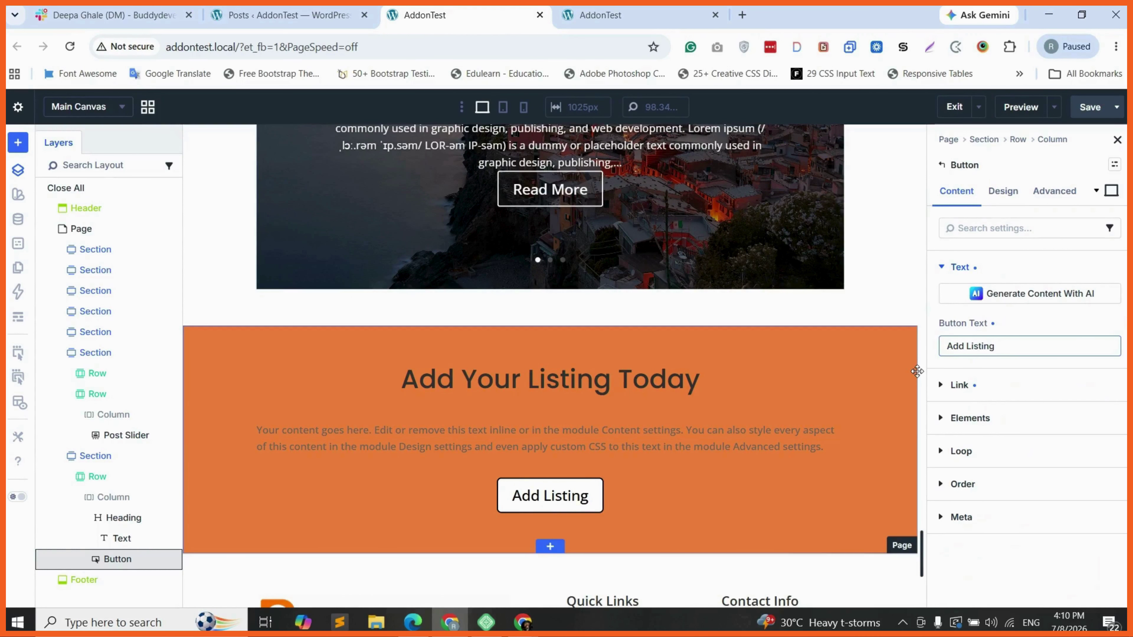
pyautogui.click(1093, 115)
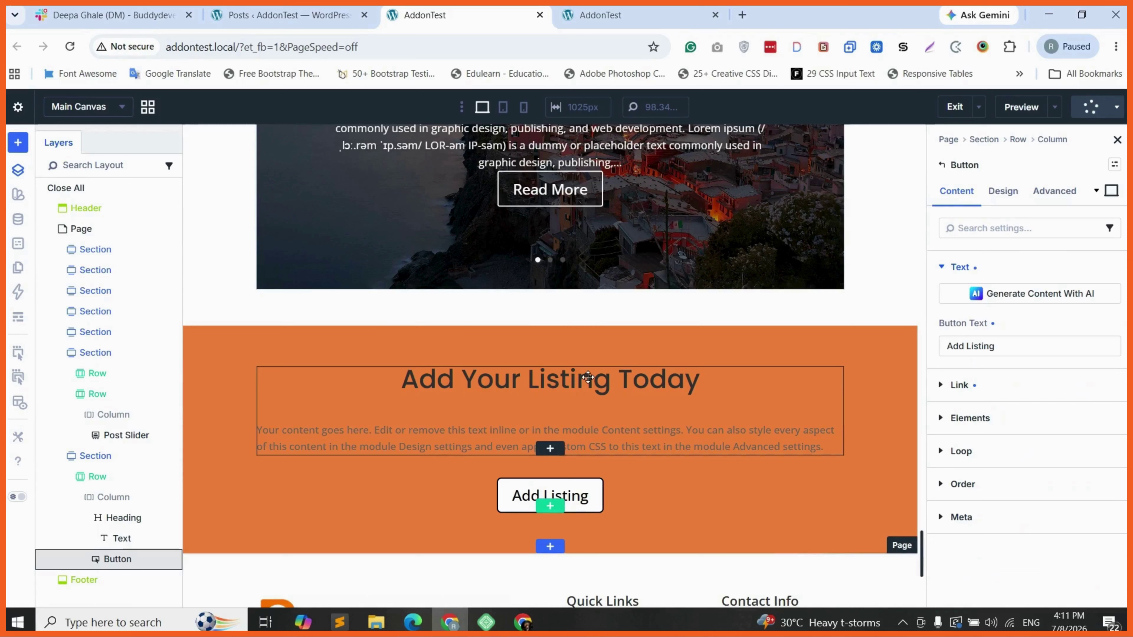
# - Set the "Add Your Listing Today" heading's text color to white, FFFFFF
pyautogui.click(650, 389)
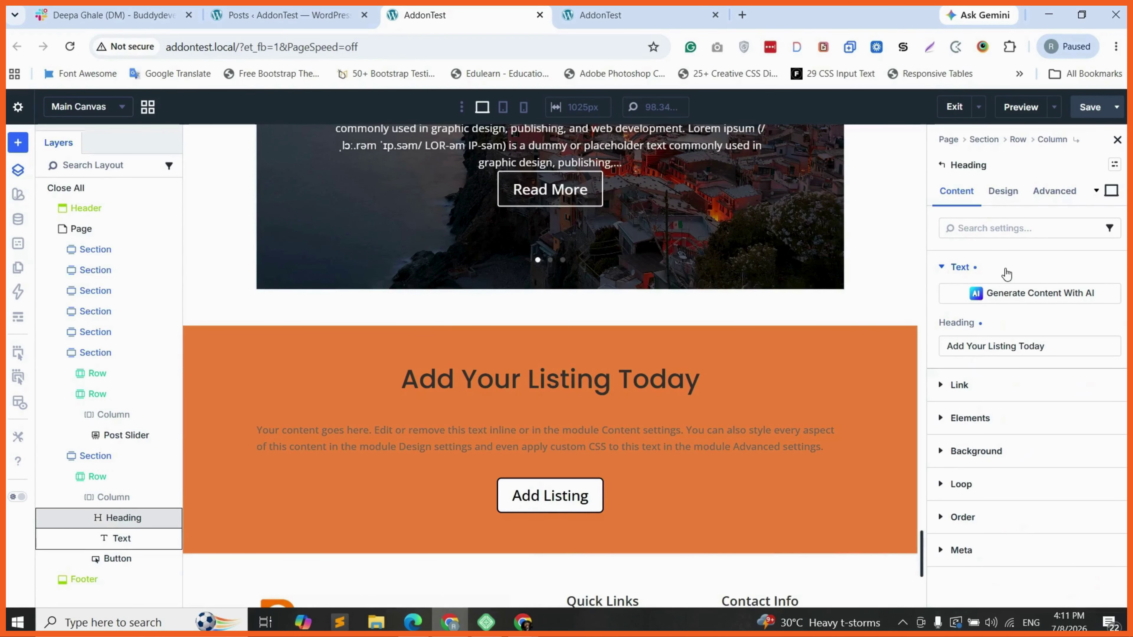
pyautogui.click(1002, 199)
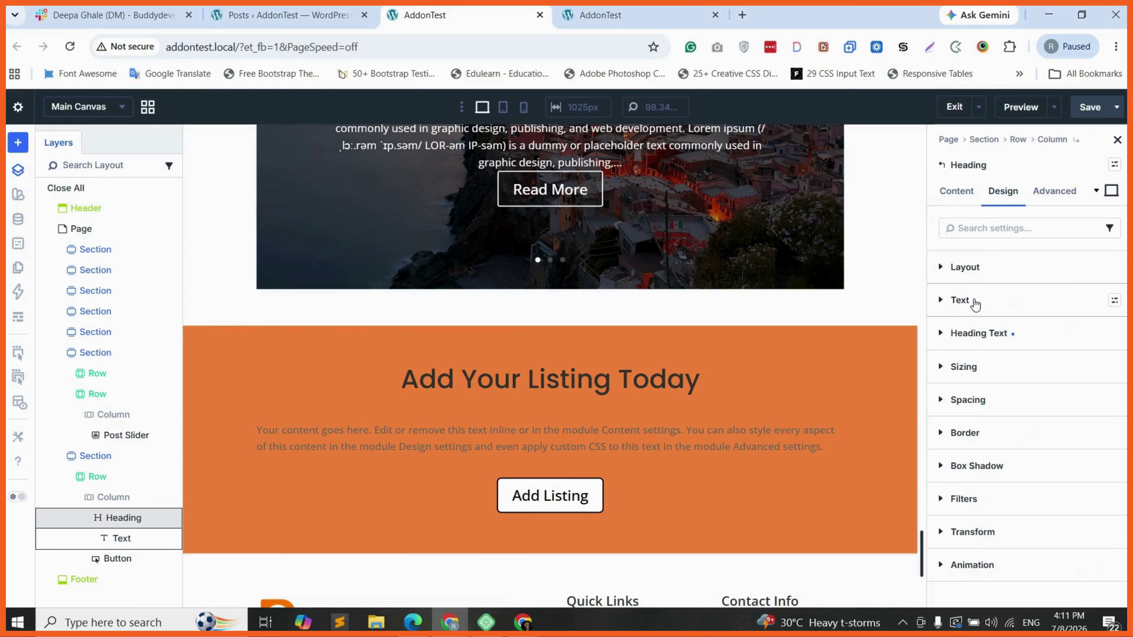
pyautogui.click(960, 300)
pyautogui.click(974, 302)
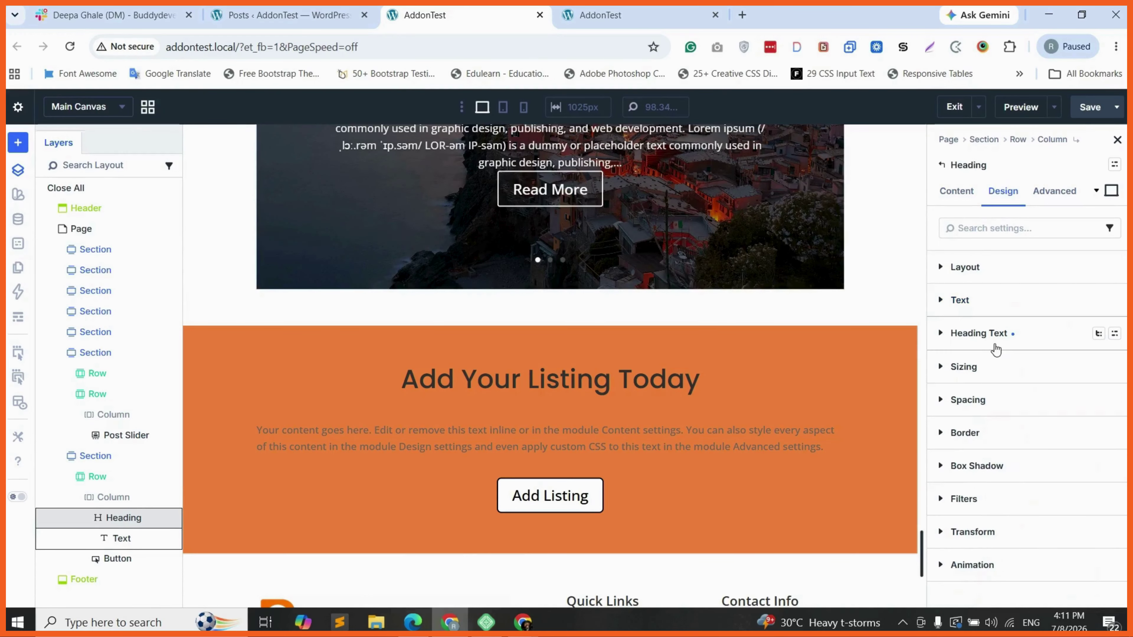
pyautogui.click(995, 344)
pyautogui.scroll(-5, 981, 450)
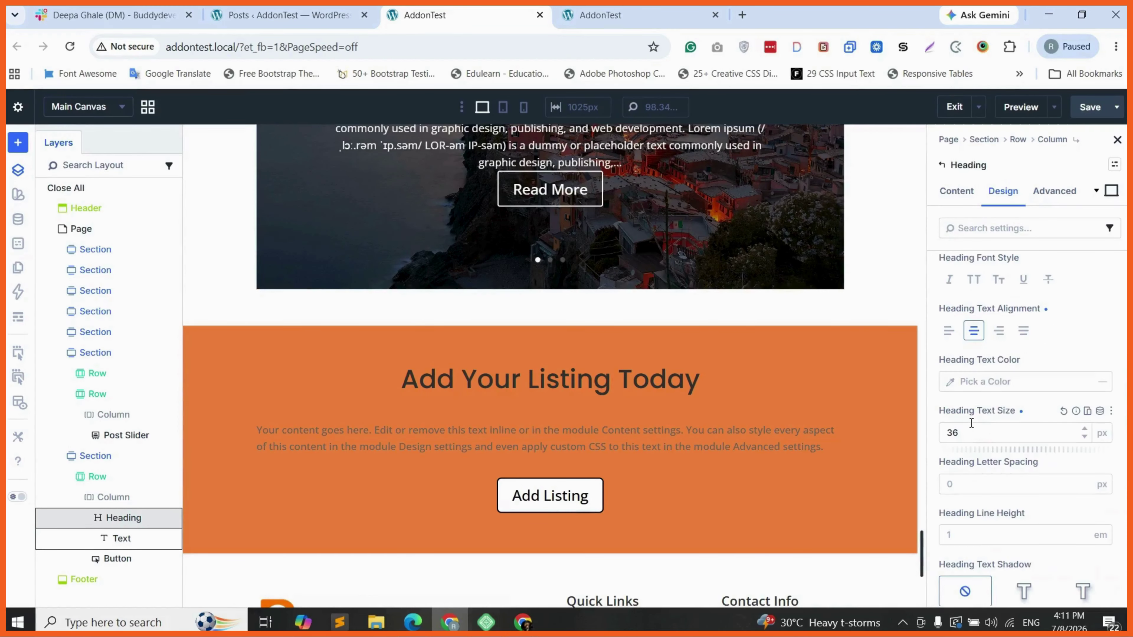
pyautogui.click(950, 382)
pyautogui.moveTo(756, 267); pyautogui.dragTo(725, 250)
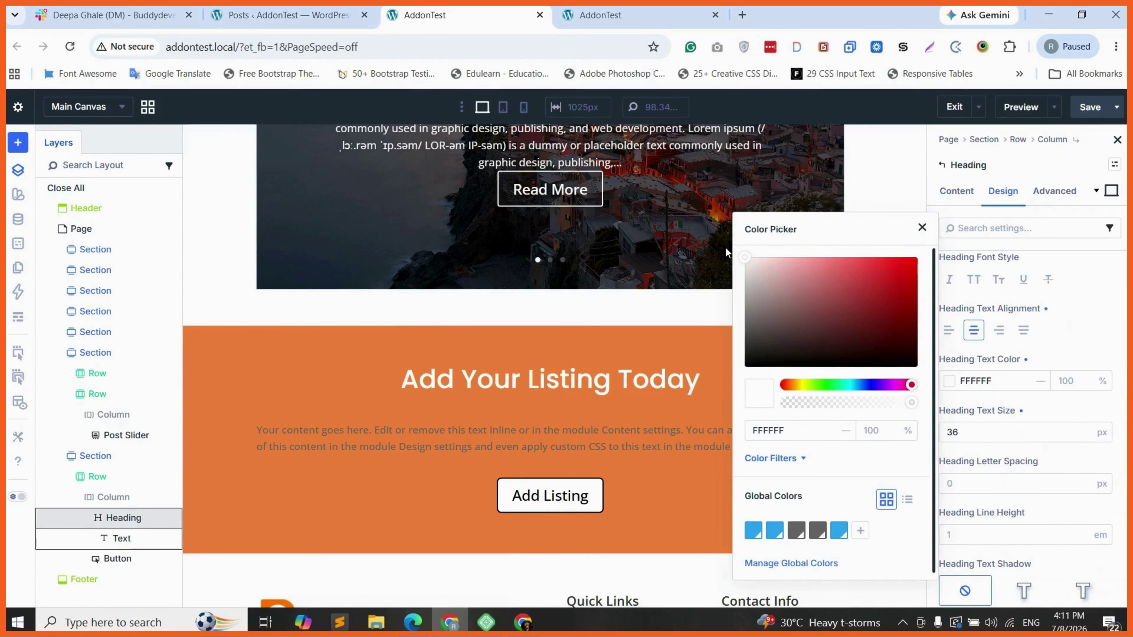
pyautogui.click(600, 447)
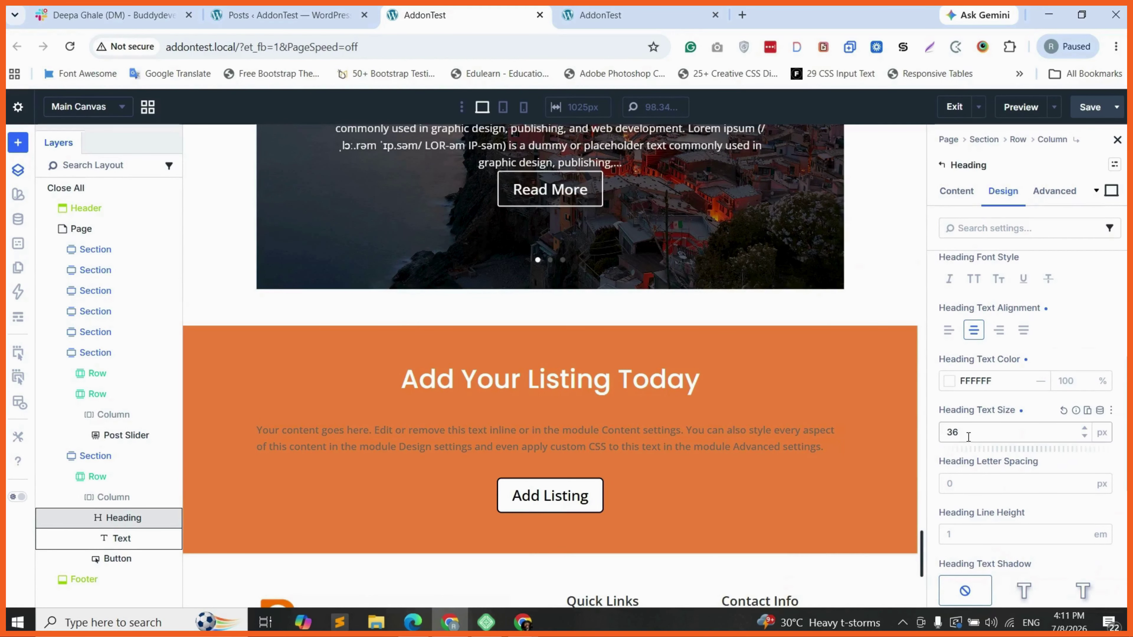
# - Set the text color of the paragraph below the "Add Your Listing Today" heading to white, FFFFFF, and save the page
pyautogui.click(632, 439)
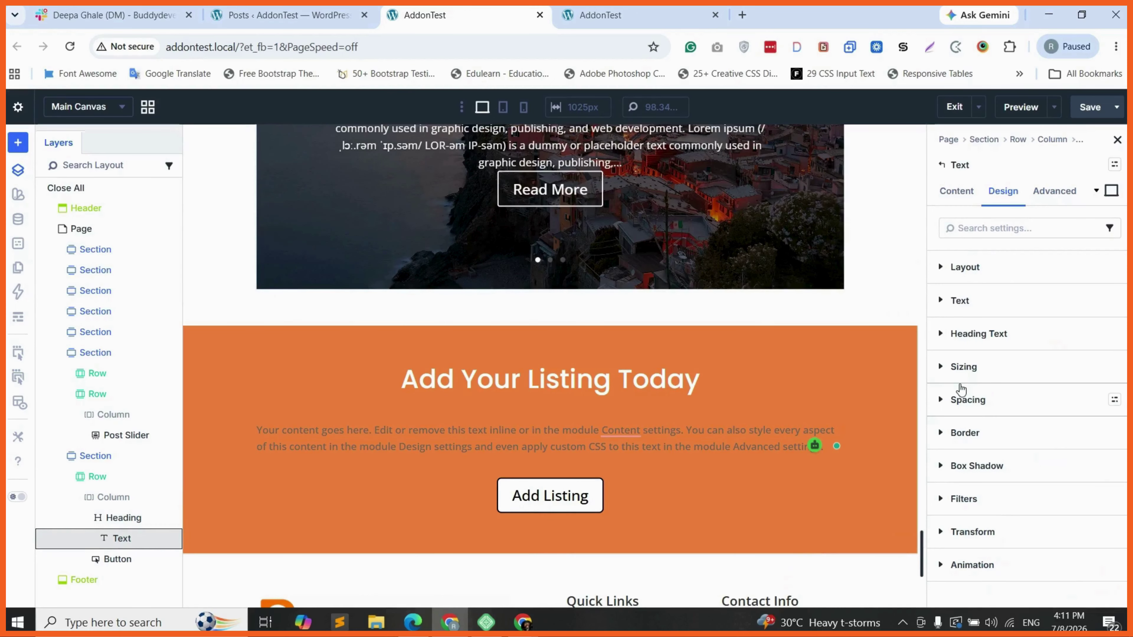
pyautogui.click(959, 300)
pyautogui.scroll(-1, 961, 455)
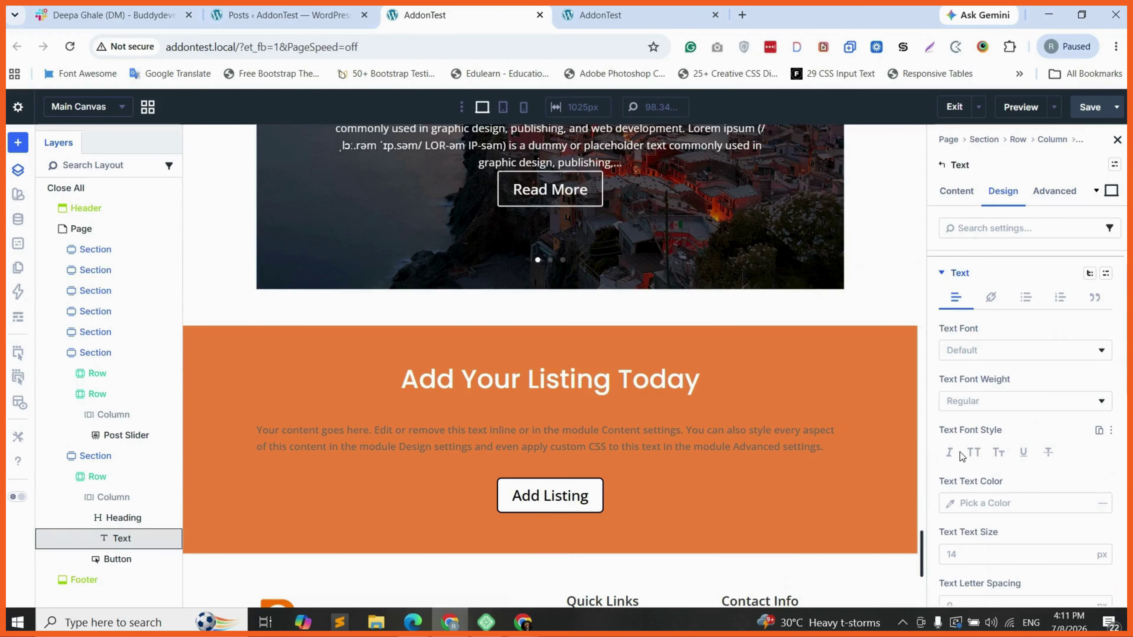
pyautogui.scroll(-2, 959, 455)
pyautogui.click(961, 449)
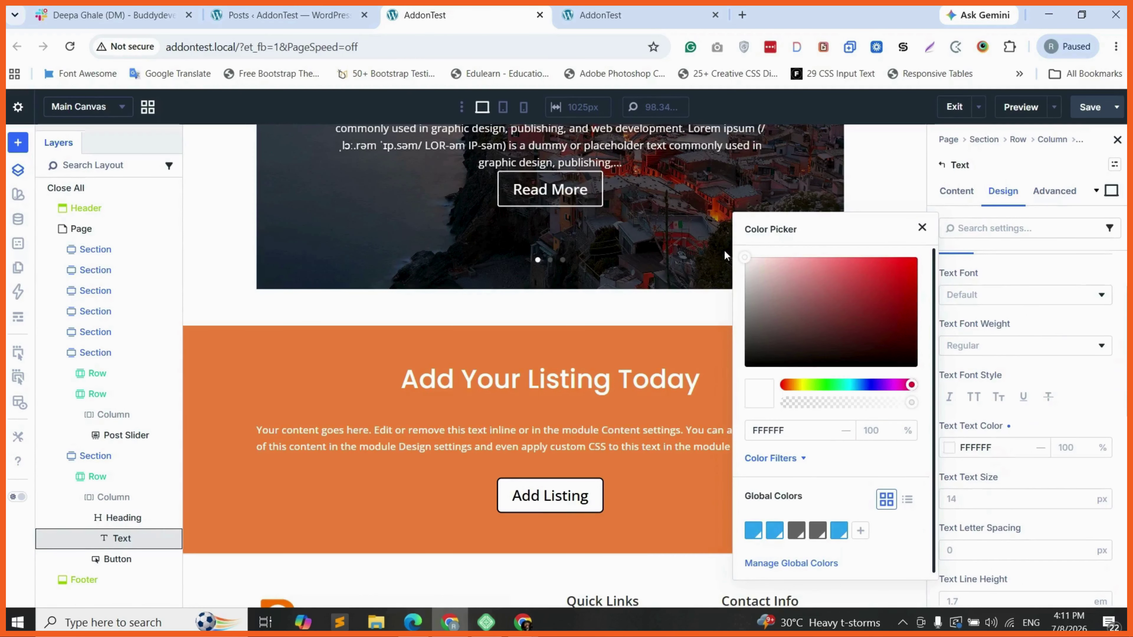
pyautogui.click(1072, 127)
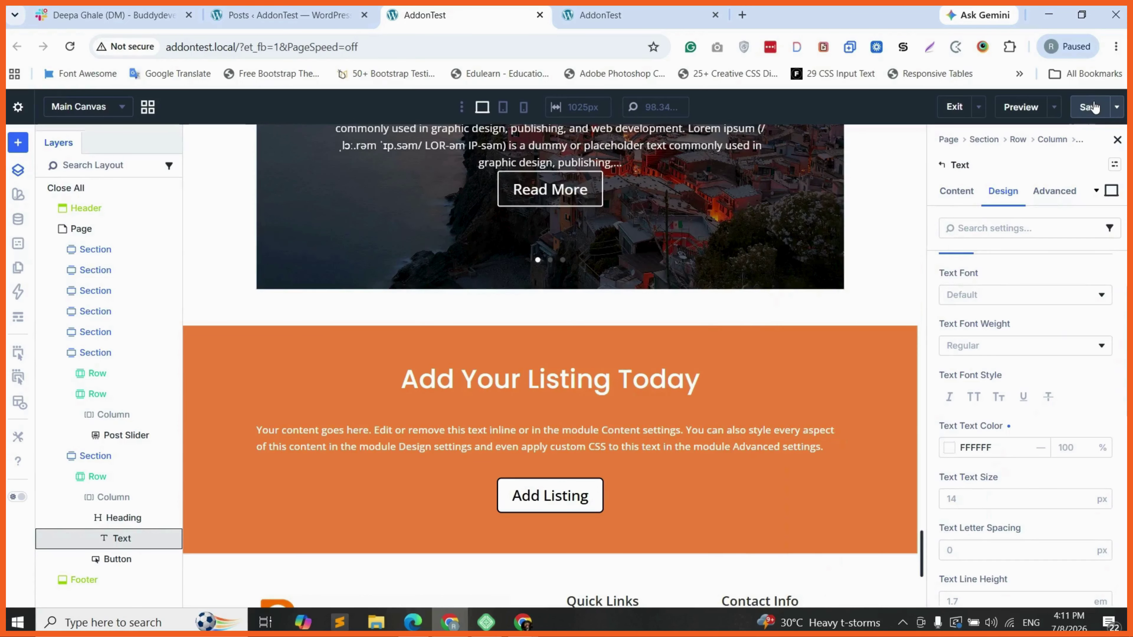
pyautogui.click(1091, 107)
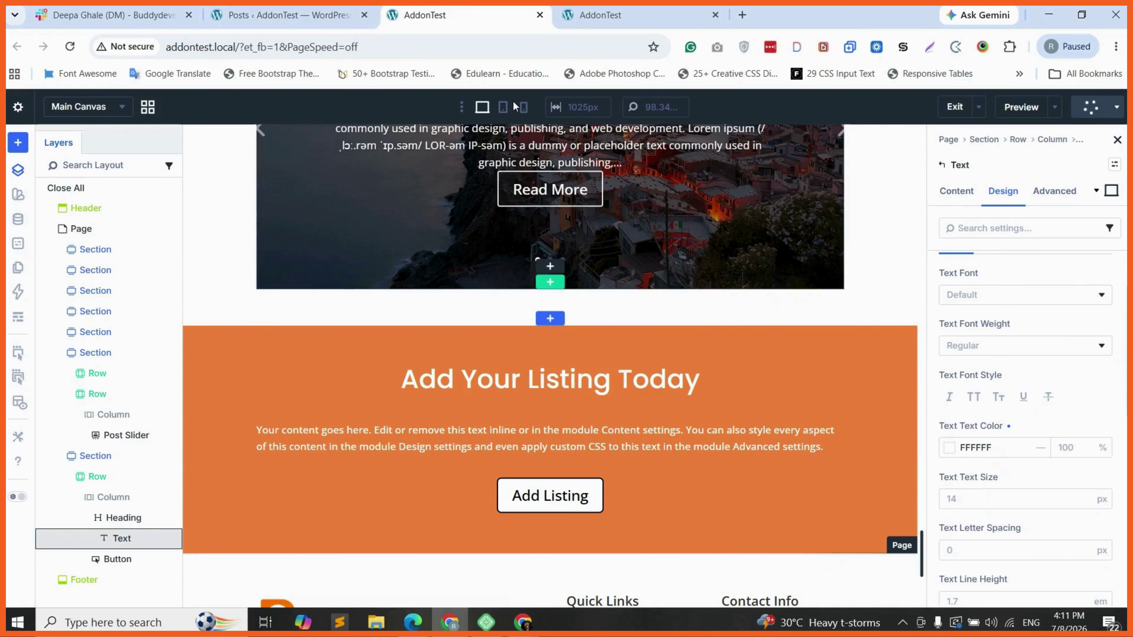
# - Reload the live home page and review the "Explore Listings", "Blogs" and orange "Add Your Listing Today" sections
pyautogui.click(600, 15)
pyautogui.click(70, 46)
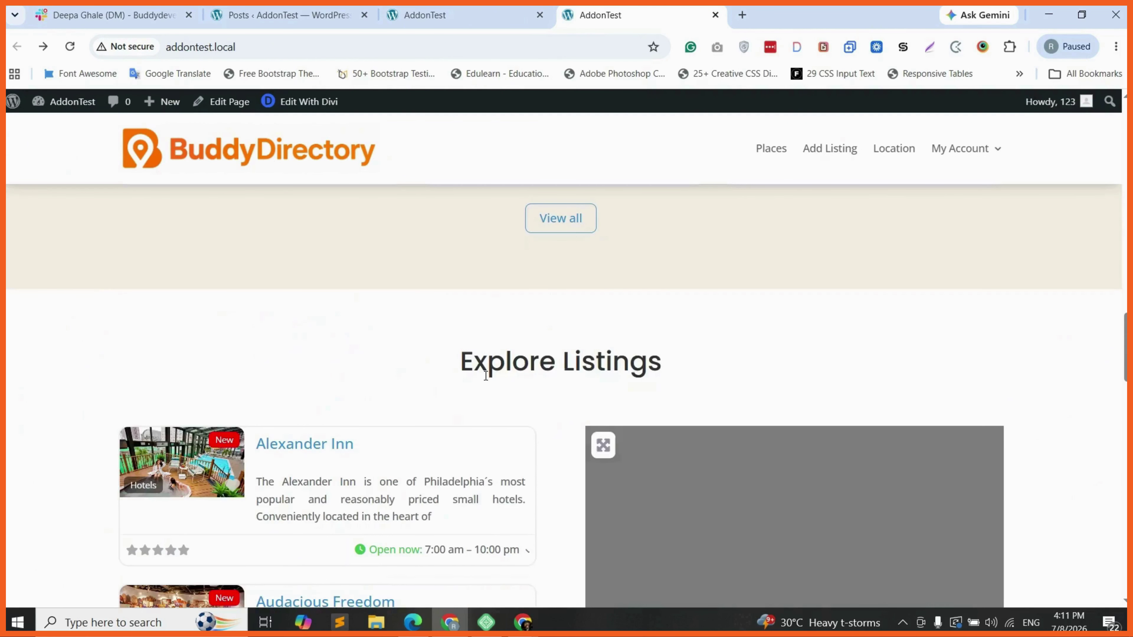
pyautogui.tripleClick(486, 375)
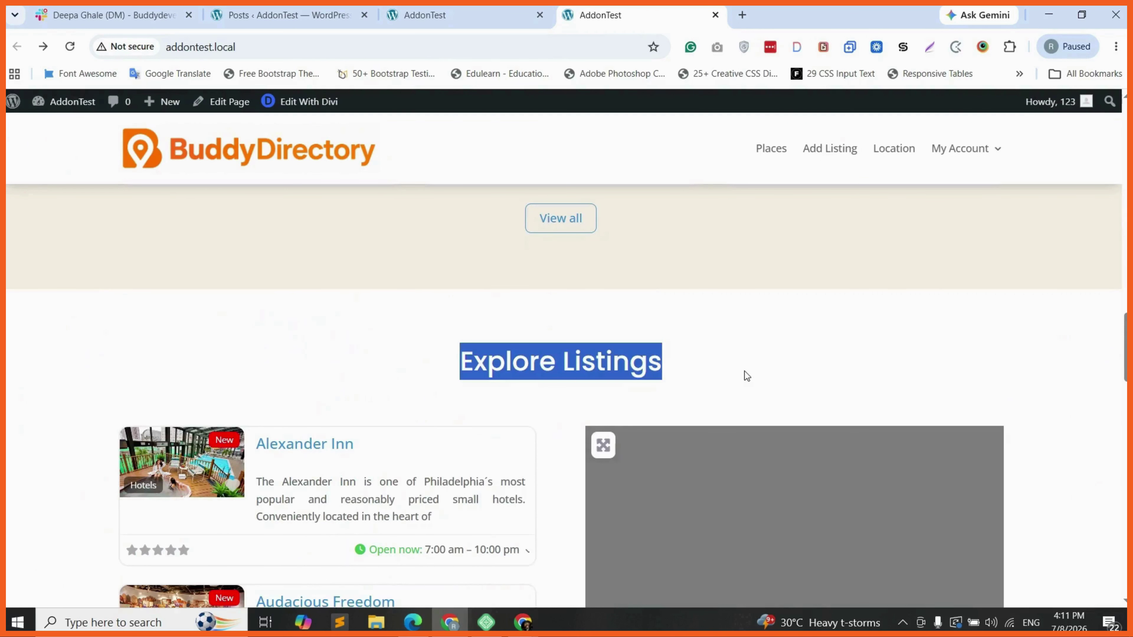
pyautogui.scroll(-8, 573, 381)
pyautogui.scroll(-5, 574, 381)
pyautogui.tripleClick(639, 361)
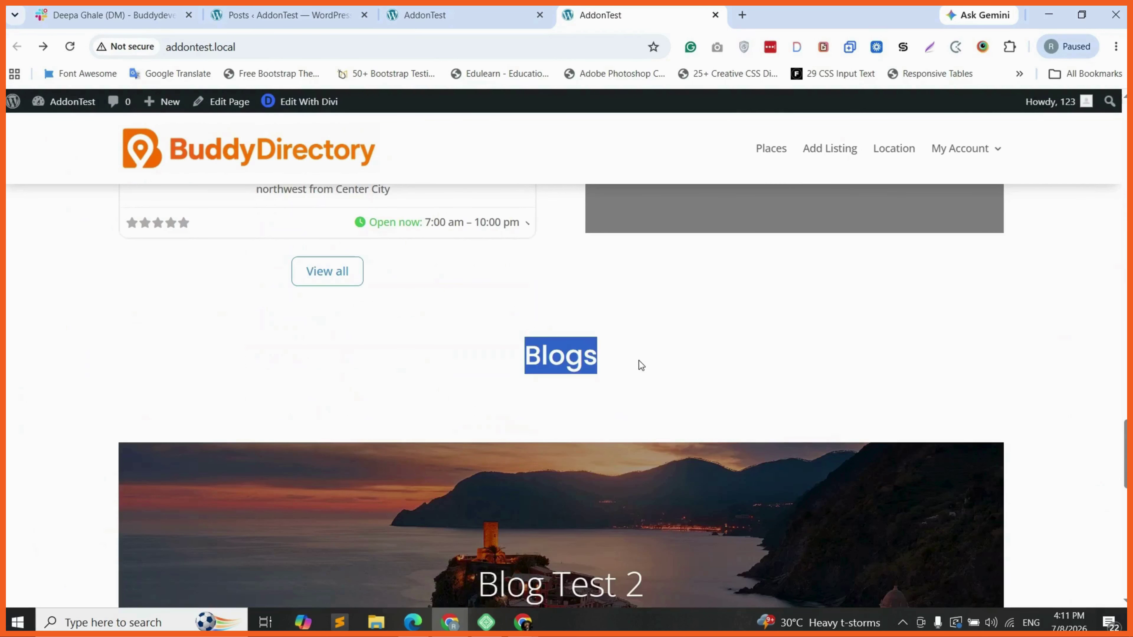
pyautogui.scroll(-6, 639, 360)
pyautogui.scroll(-1, 640, 350)
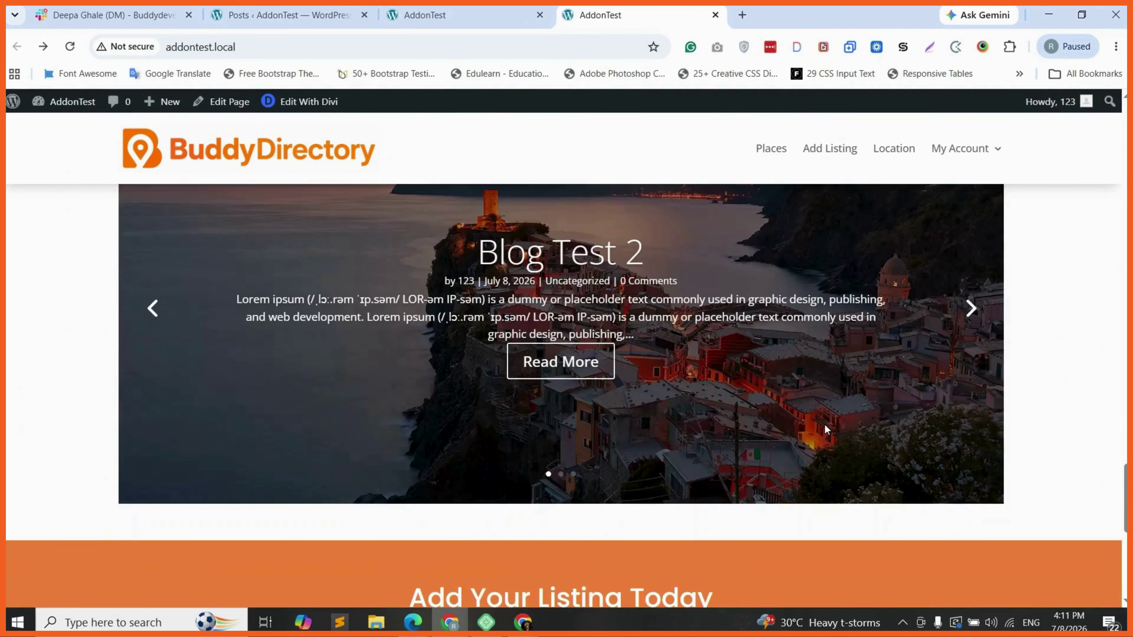
pyautogui.scroll(-6, 825, 429)
pyautogui.tripleClick(441, 363)
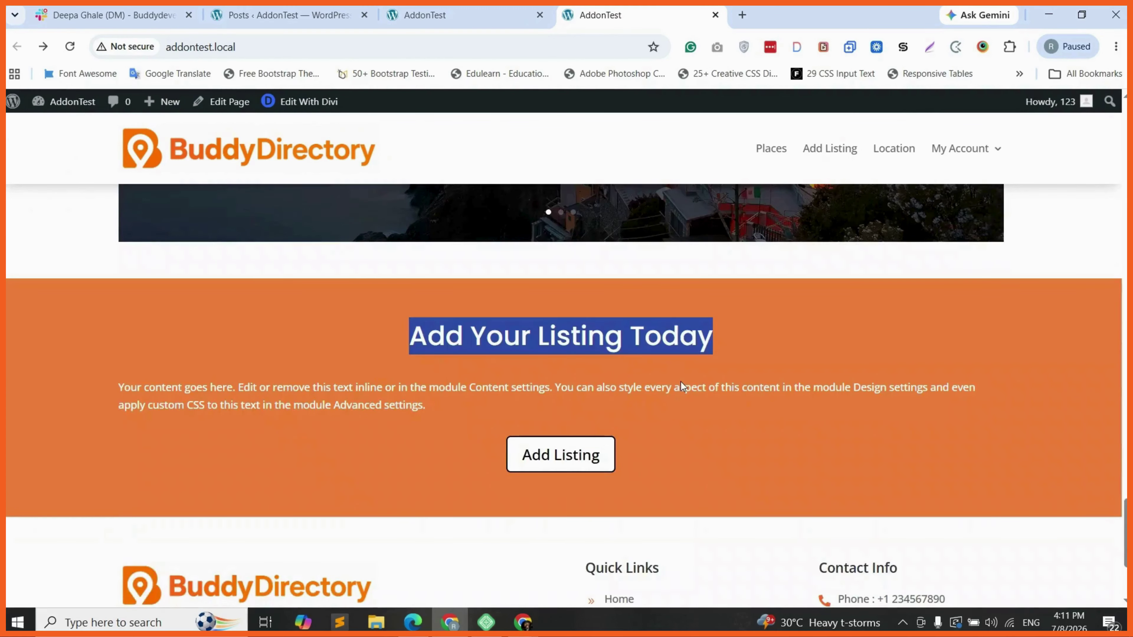
pyautogui.doubleClick(607, 392)
pyautogui.tripleClick(608, 392)
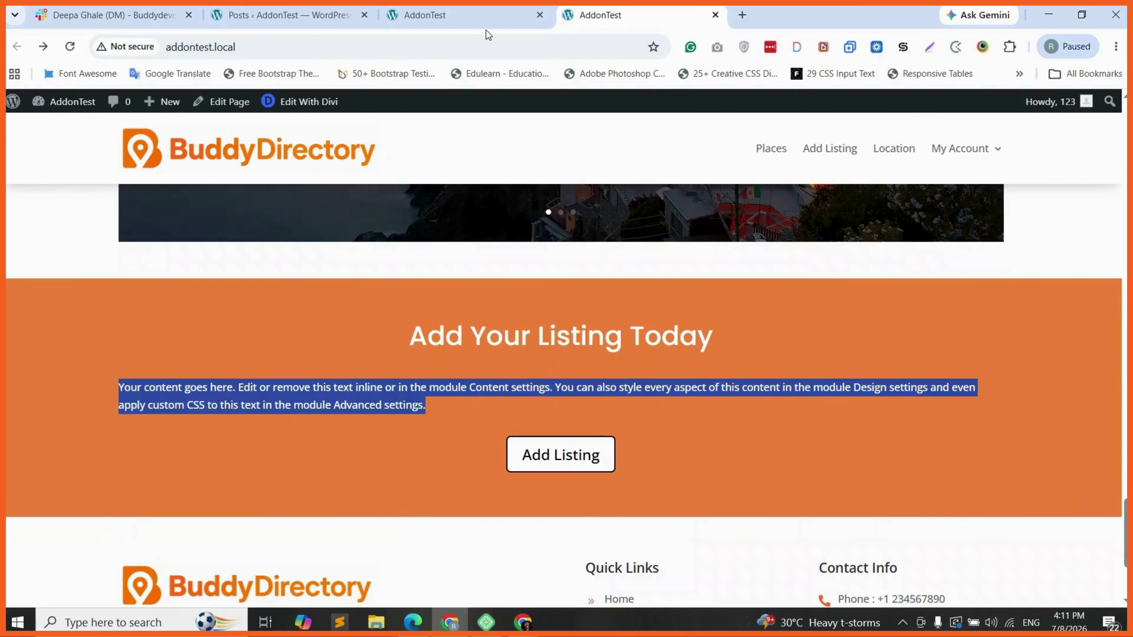
# - Return to the page builder and center-align the paragraph text in the orange "Add Your Listing Today" section
pyautogui.click(485, 23)
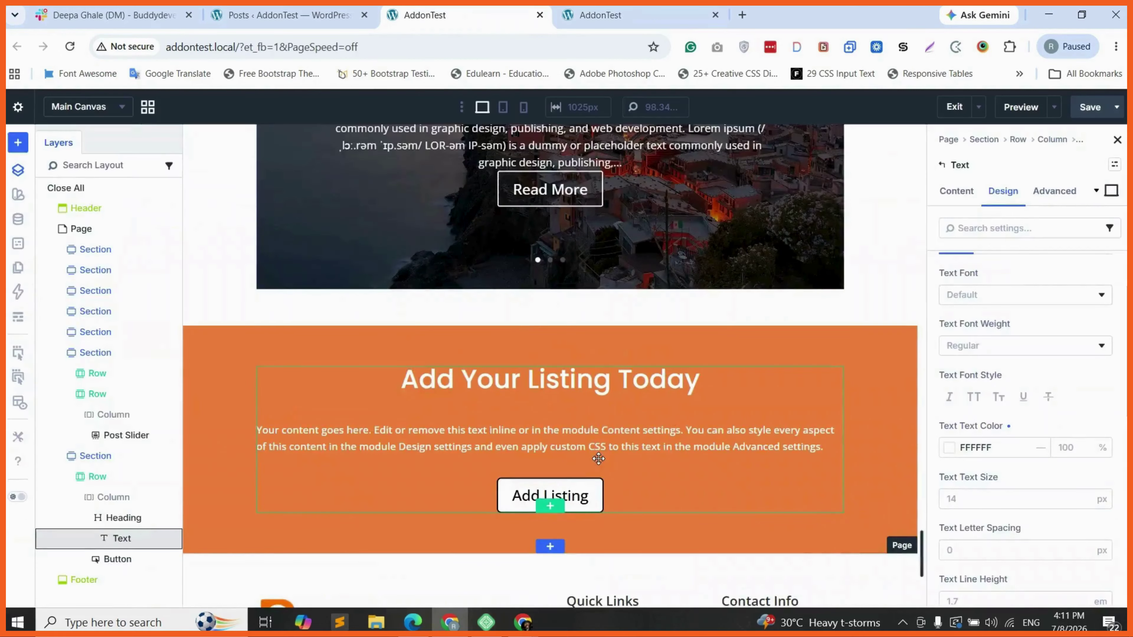
pyautogui.click(591, 438)
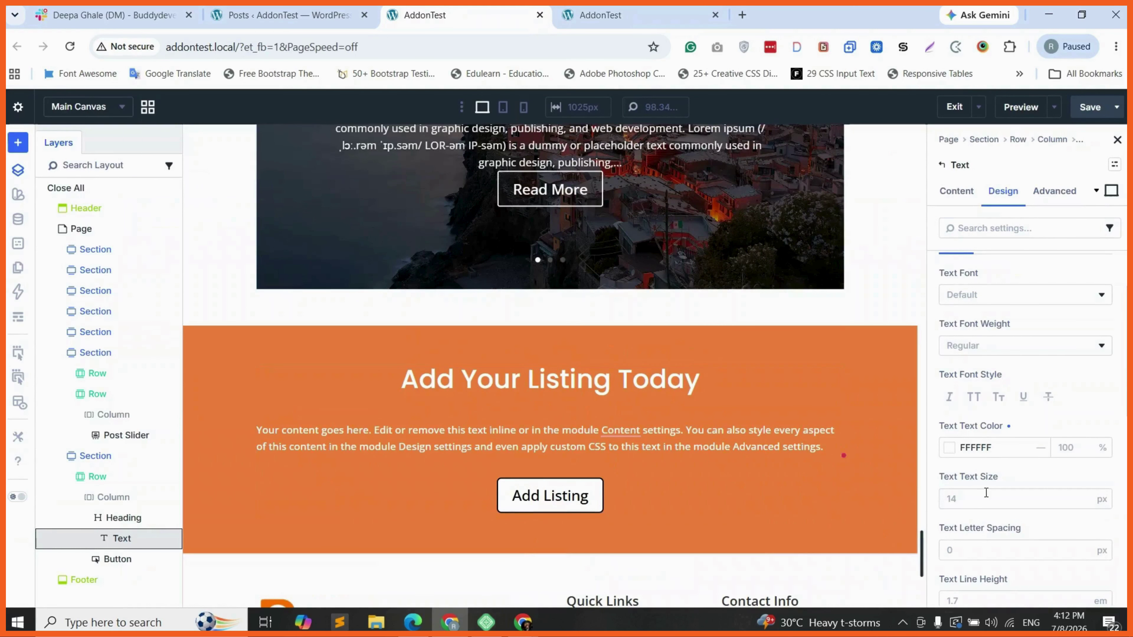
pyautogui.scroll(-5, 985, 492)
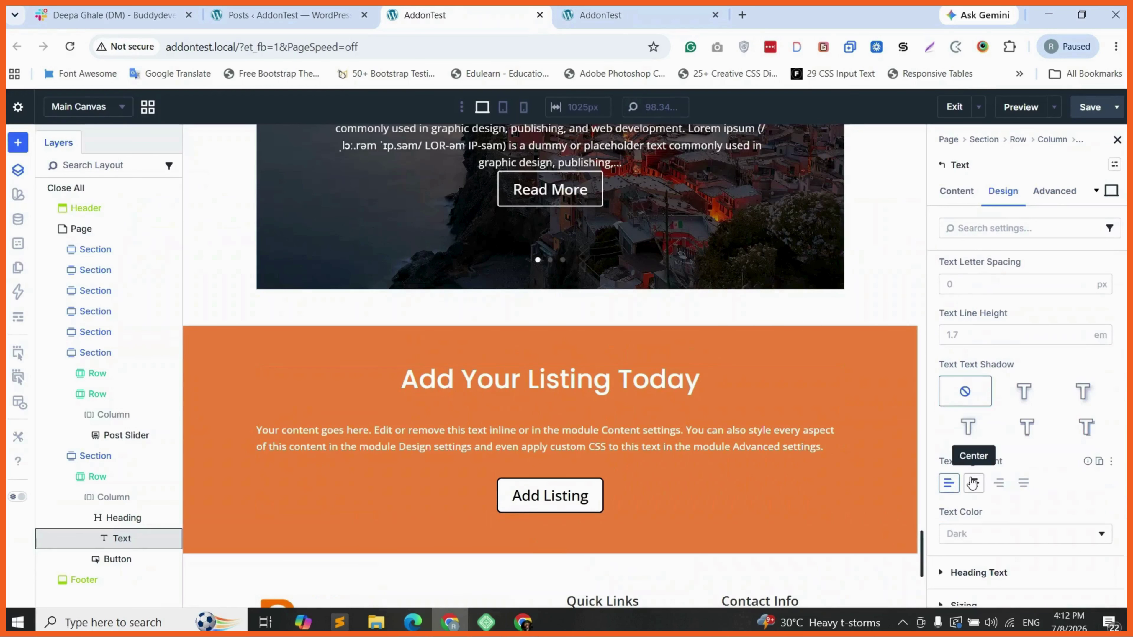
# - Reload the live home page and examine its full layout from the welcome banner to the footer, including the centered call-to-action text
pyautogui.click(624, 14)
pyautogui.click(70, 47)
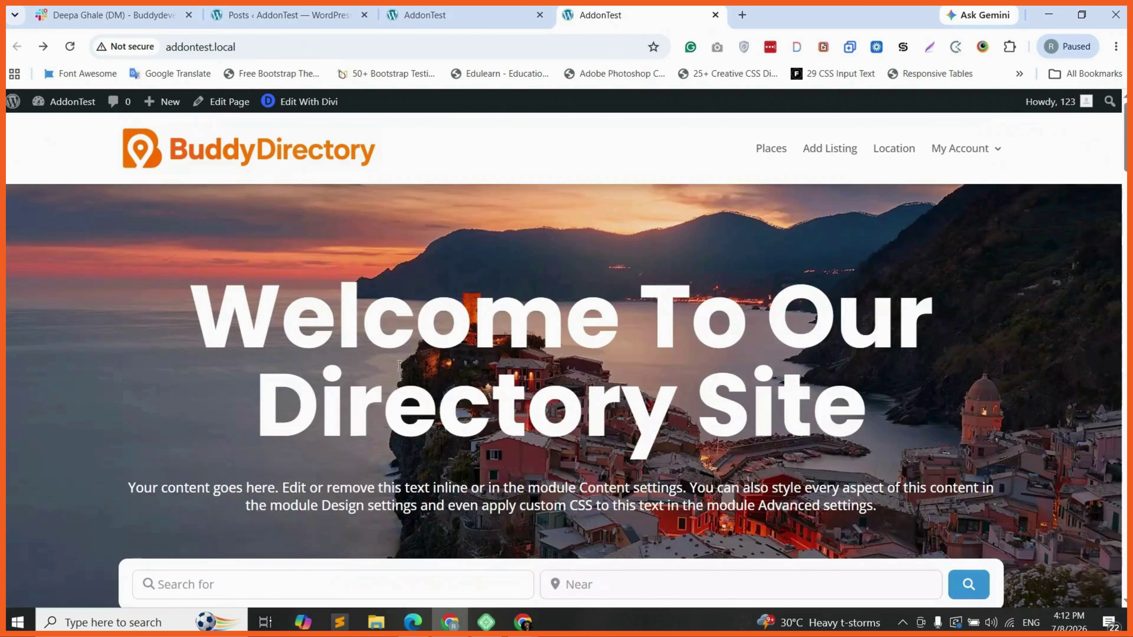
pyautogui.scroll(-10, 600, 310)
pyautogui.scroll(-6, 600, 316)
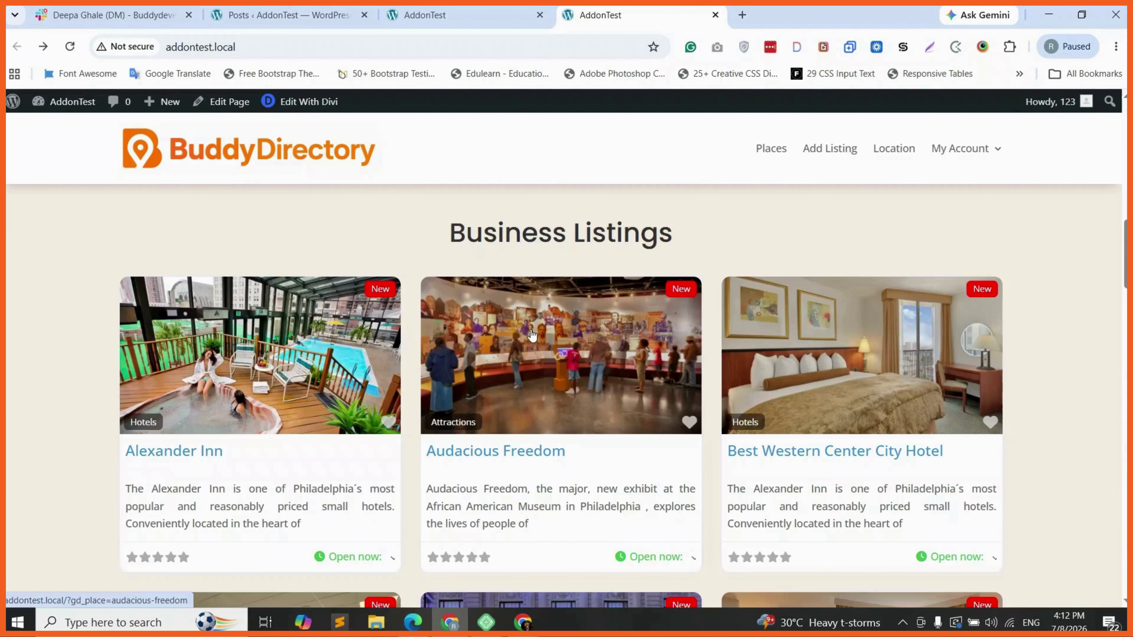
pyautogui.scroll(-10, 562, 365)
pyautogui.scroll(-2, 550, 331)
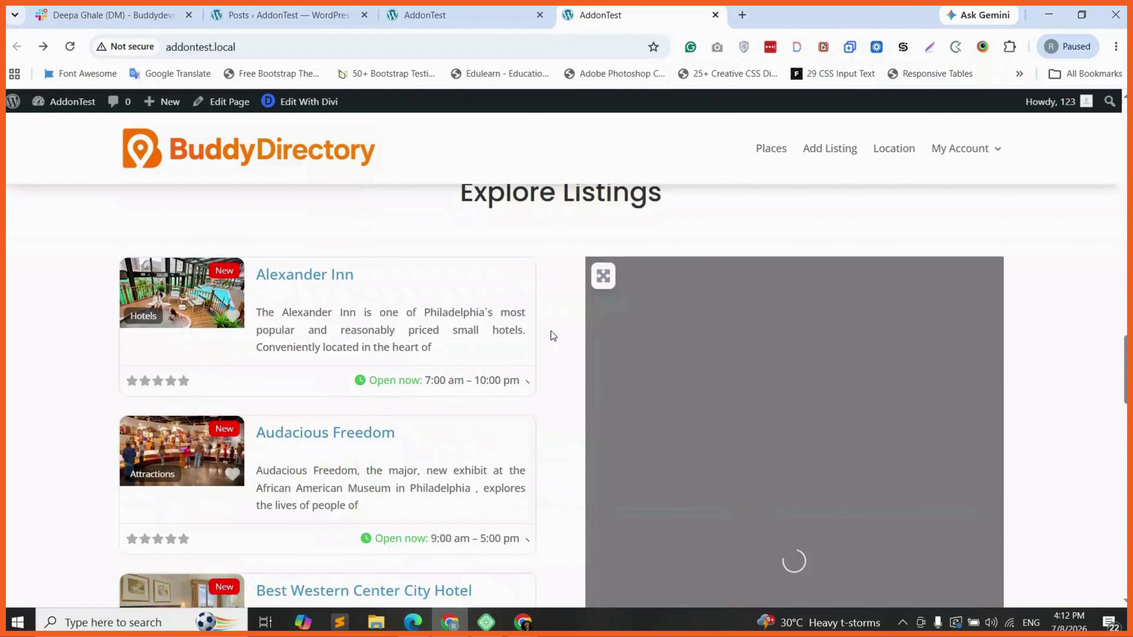
pyautogui.scroll(-15, 551, 331)
pyautogui.scroll(-10, 515, 310)
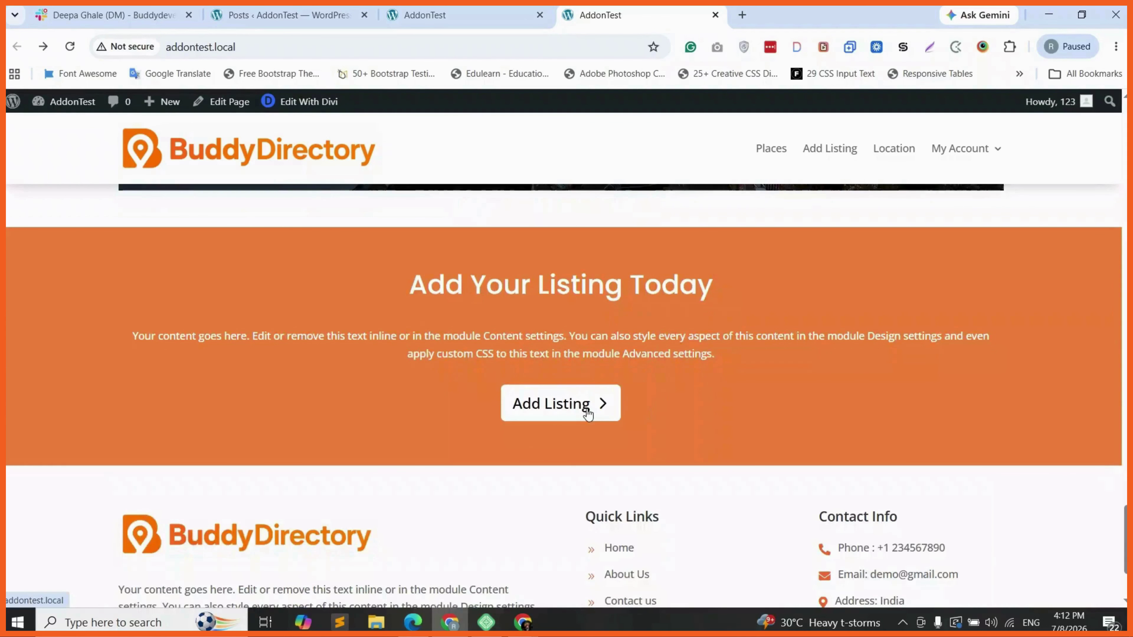
pyautogui.scroll(1, 676, 411)
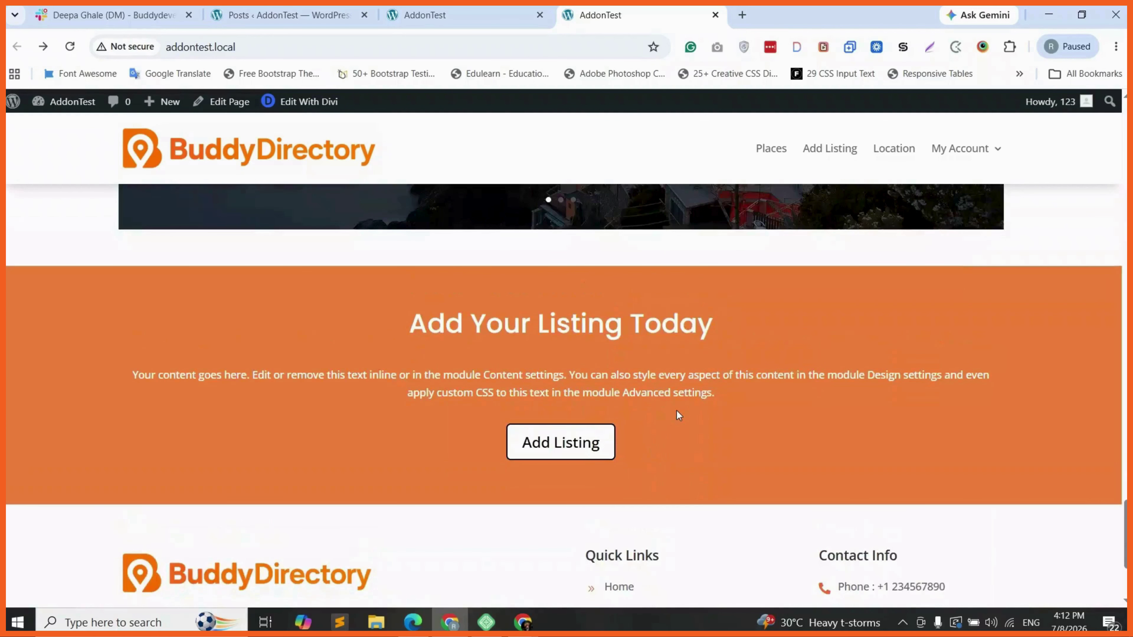
pyautogui.scroll(10, 613, 385)
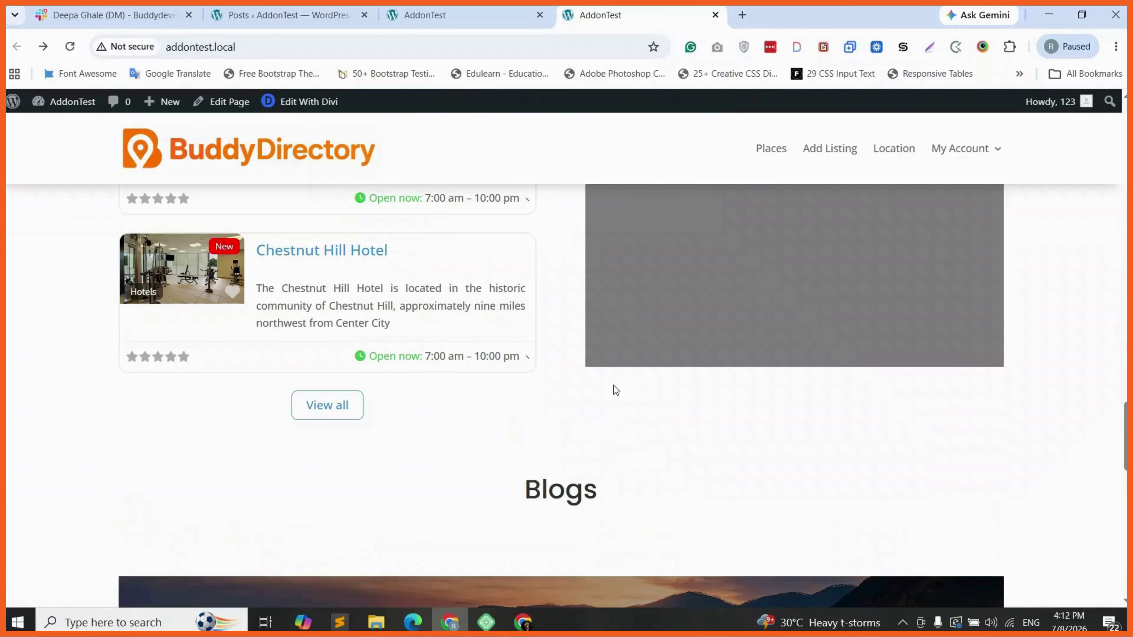
pyautogui.scroll(2, 613, 385)
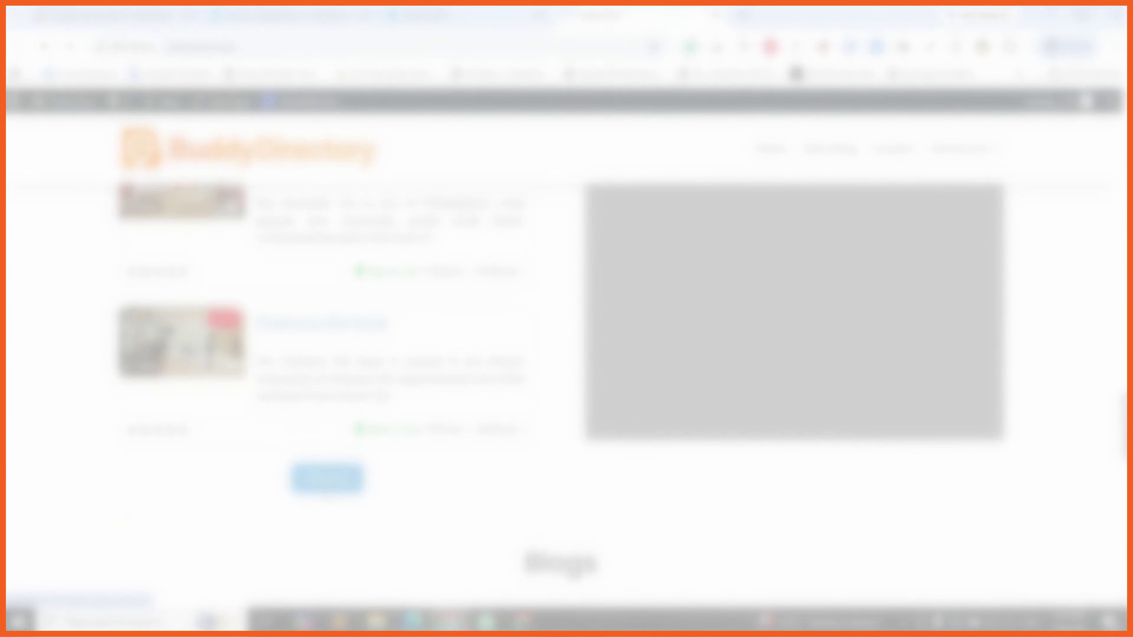